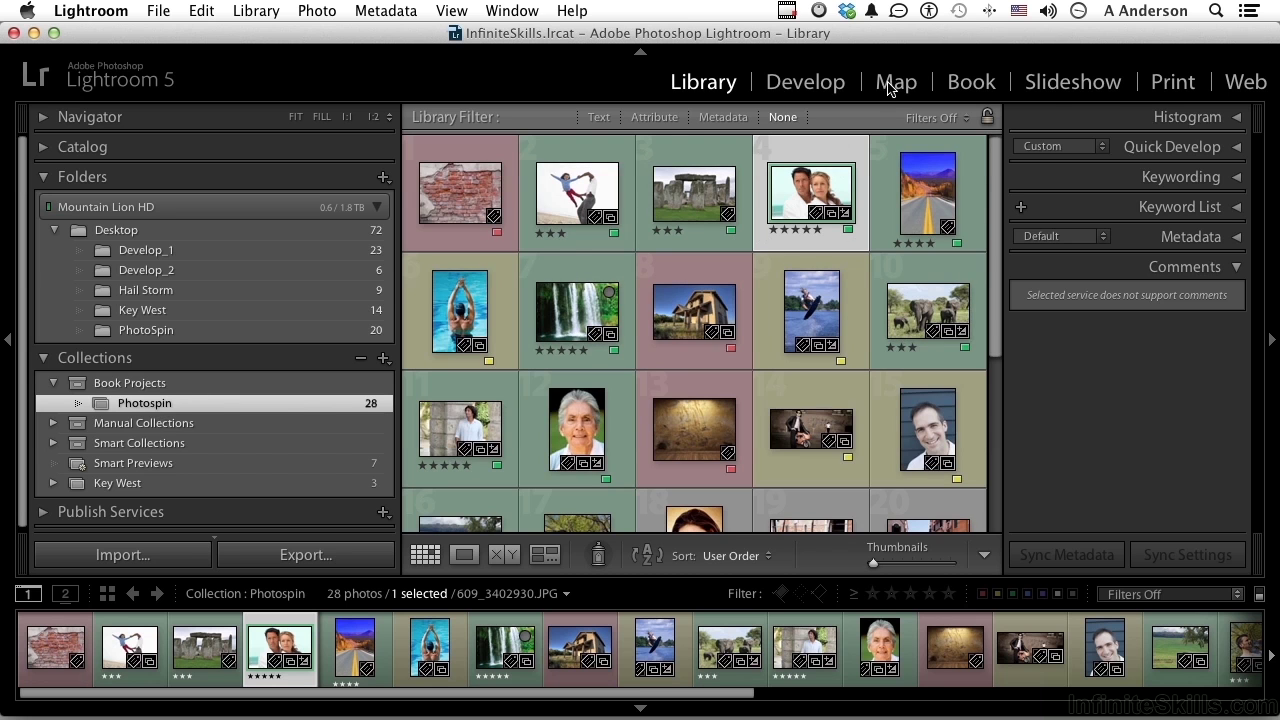
Lay out the Photospin collection in the Book module and select the Stonehenge photo on page 3
click(961, 82)
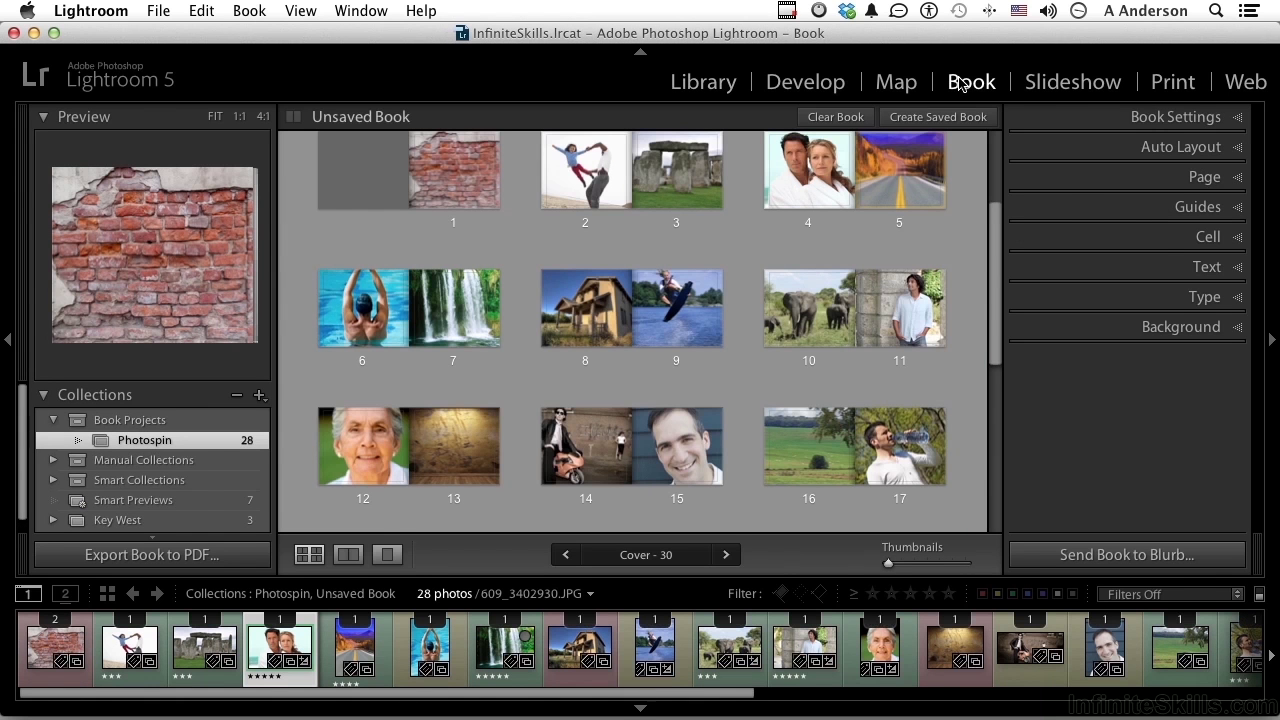
scroll(762, 272, up, 3)
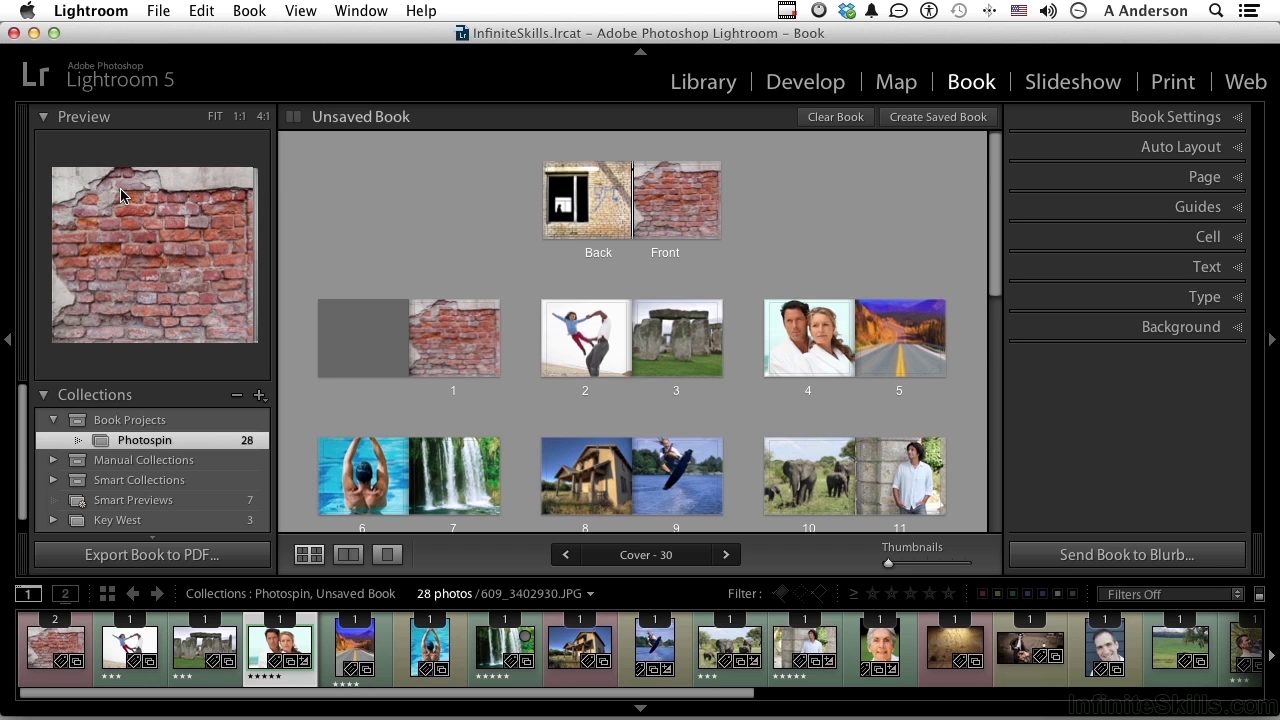
click(685, 347)
Inspect page 3 in Single Page, 1:1, 4:1 and Spread views, then return to Multi-Page view
click(213, 117)
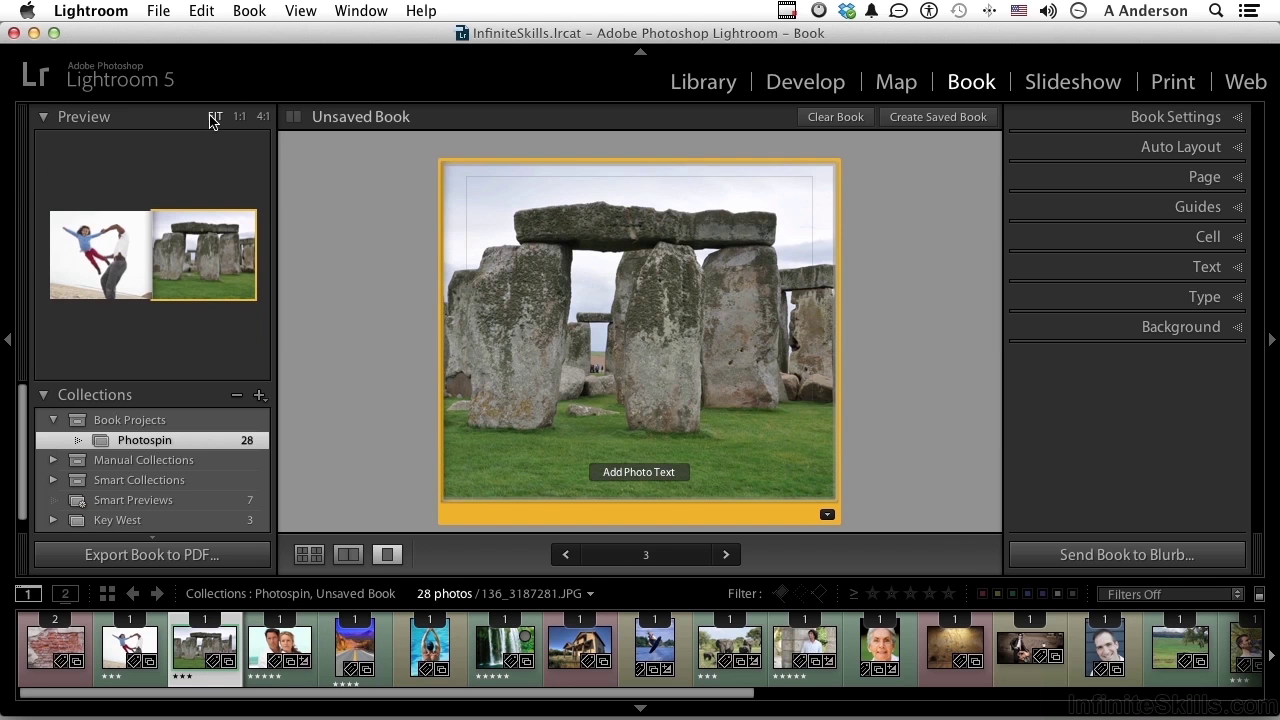
click(243, 117)
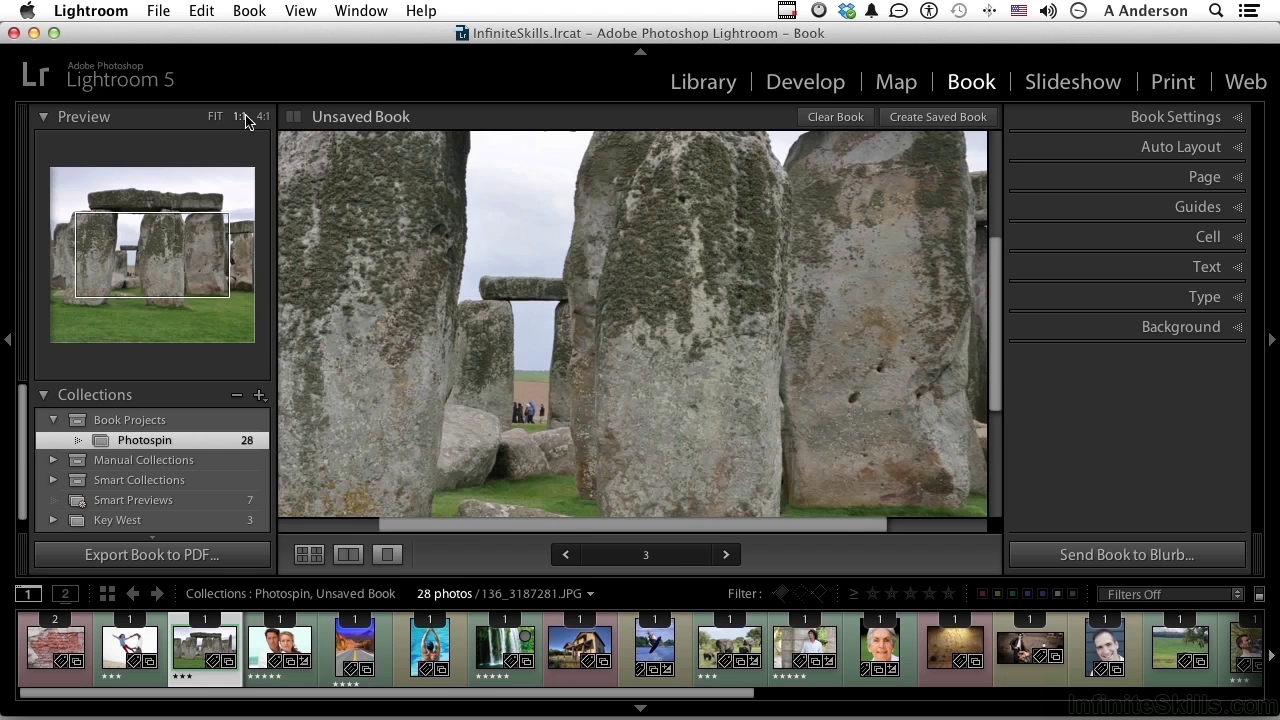
click(263, 117)
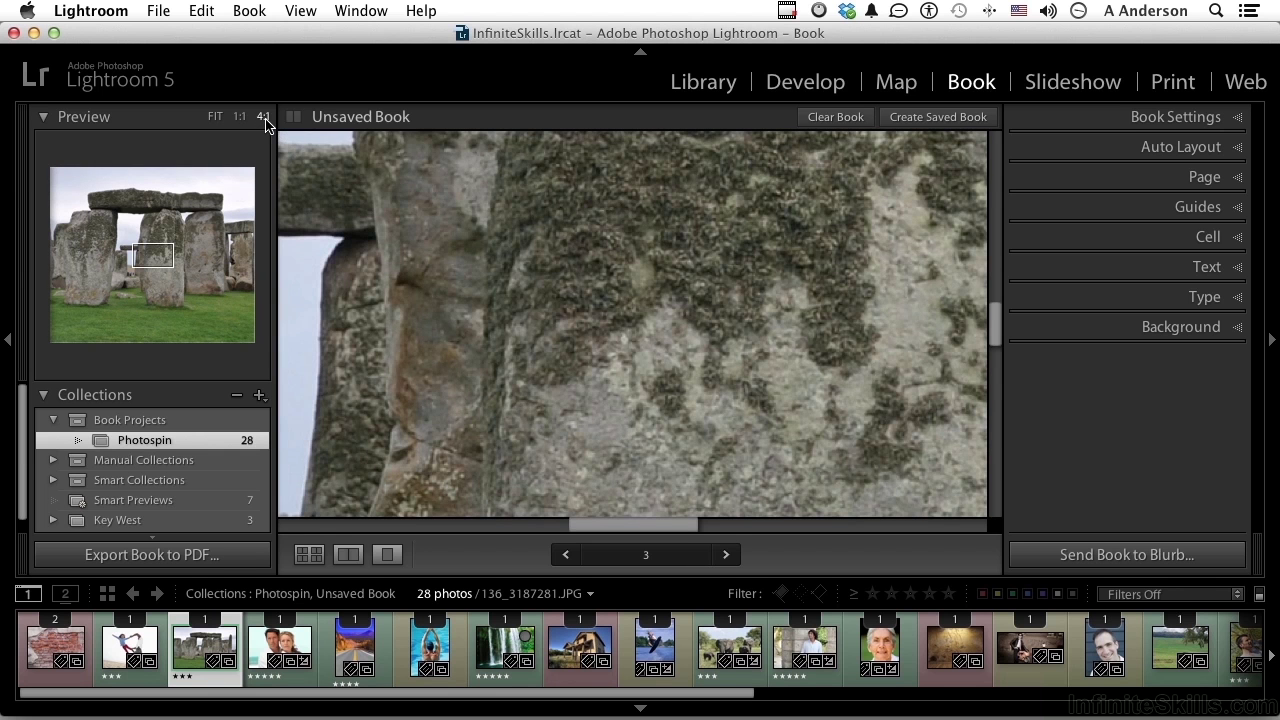
click(310, 555)
click(348, 555)
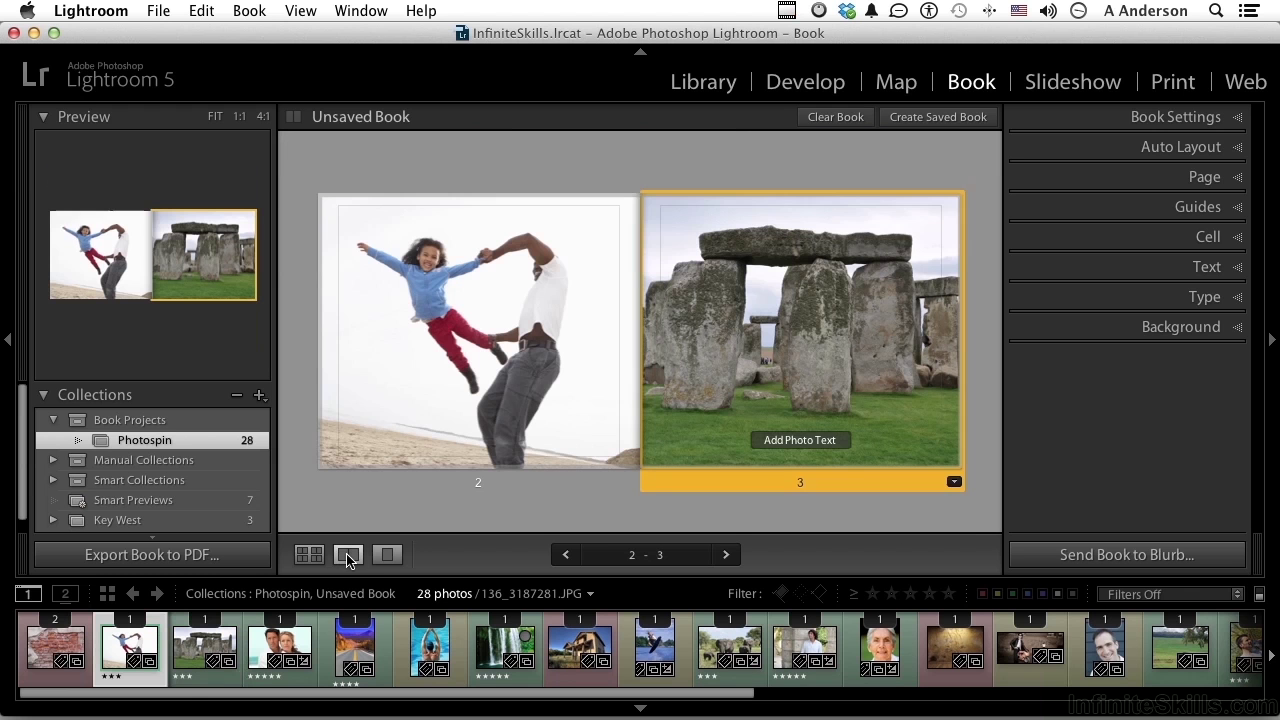
click(384, 555)
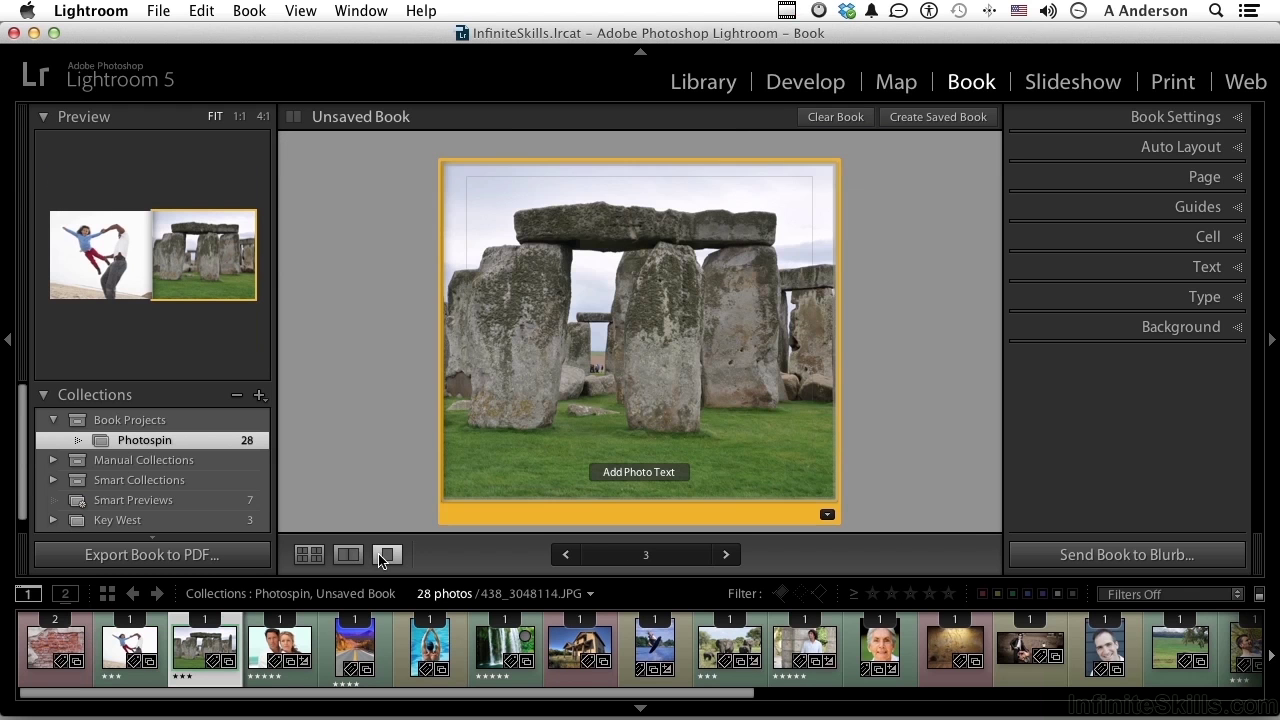
click(308, 555)
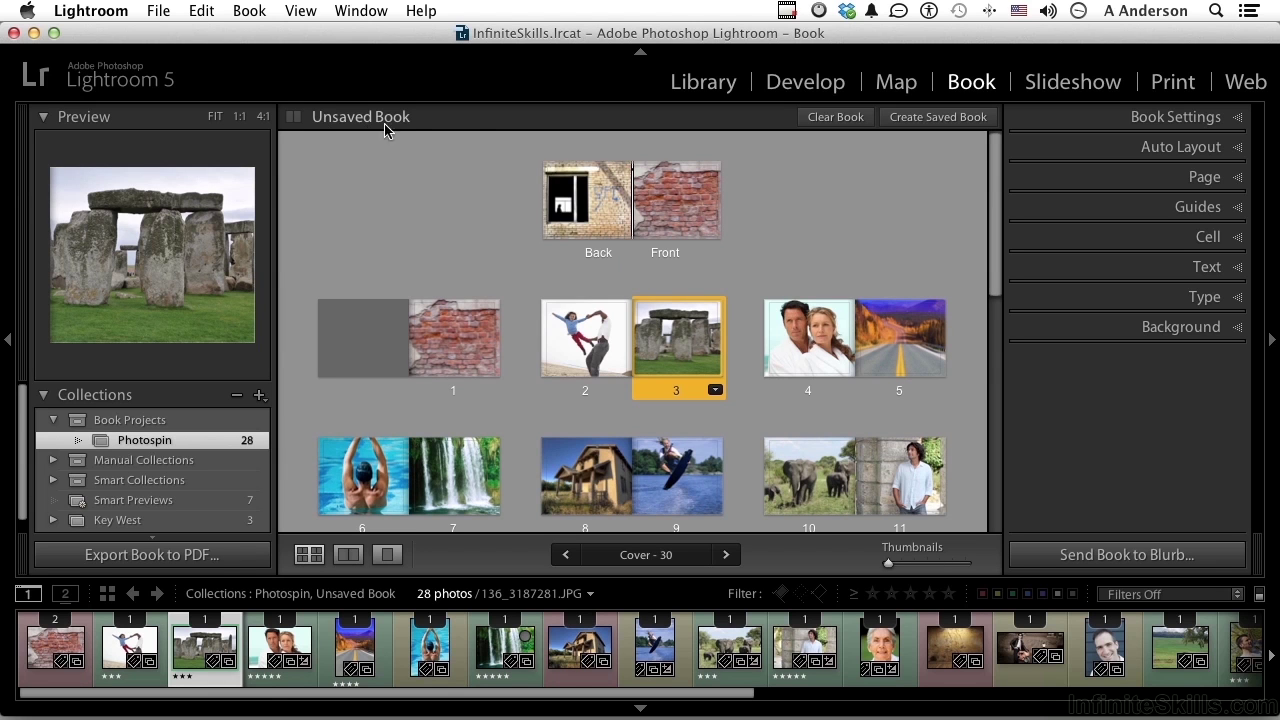
click(948, 118)
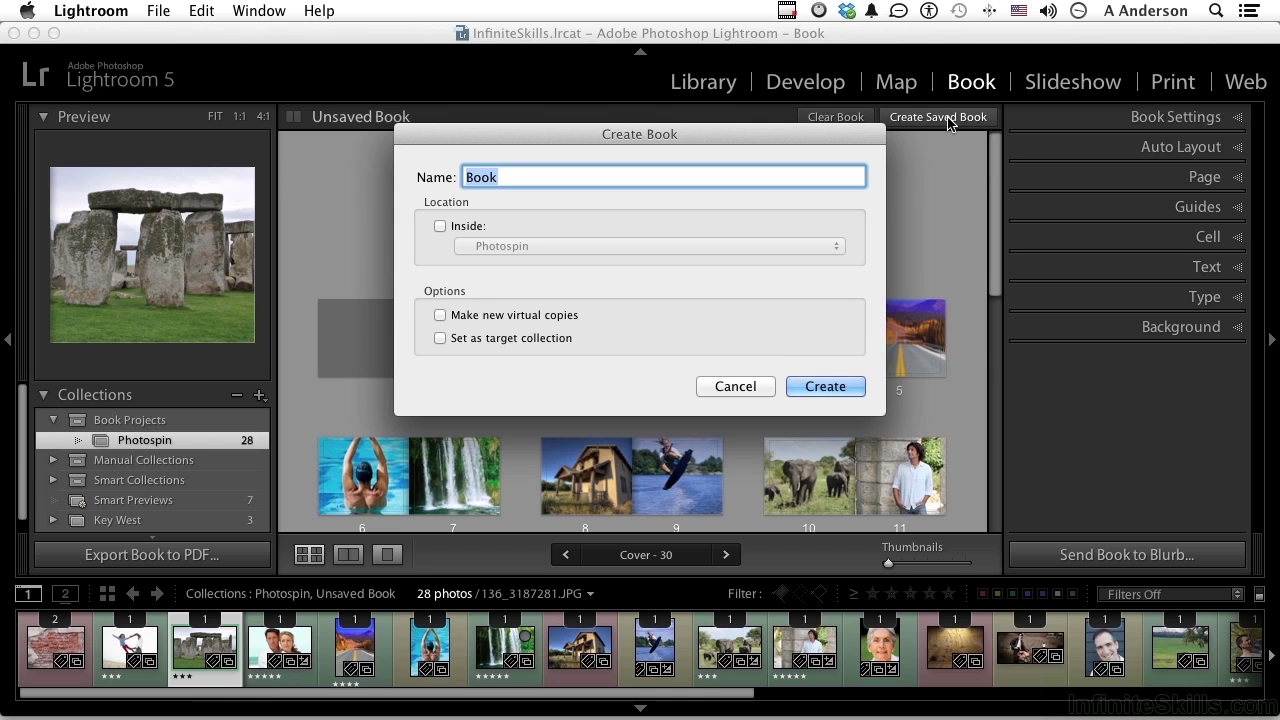
click(716, 387)
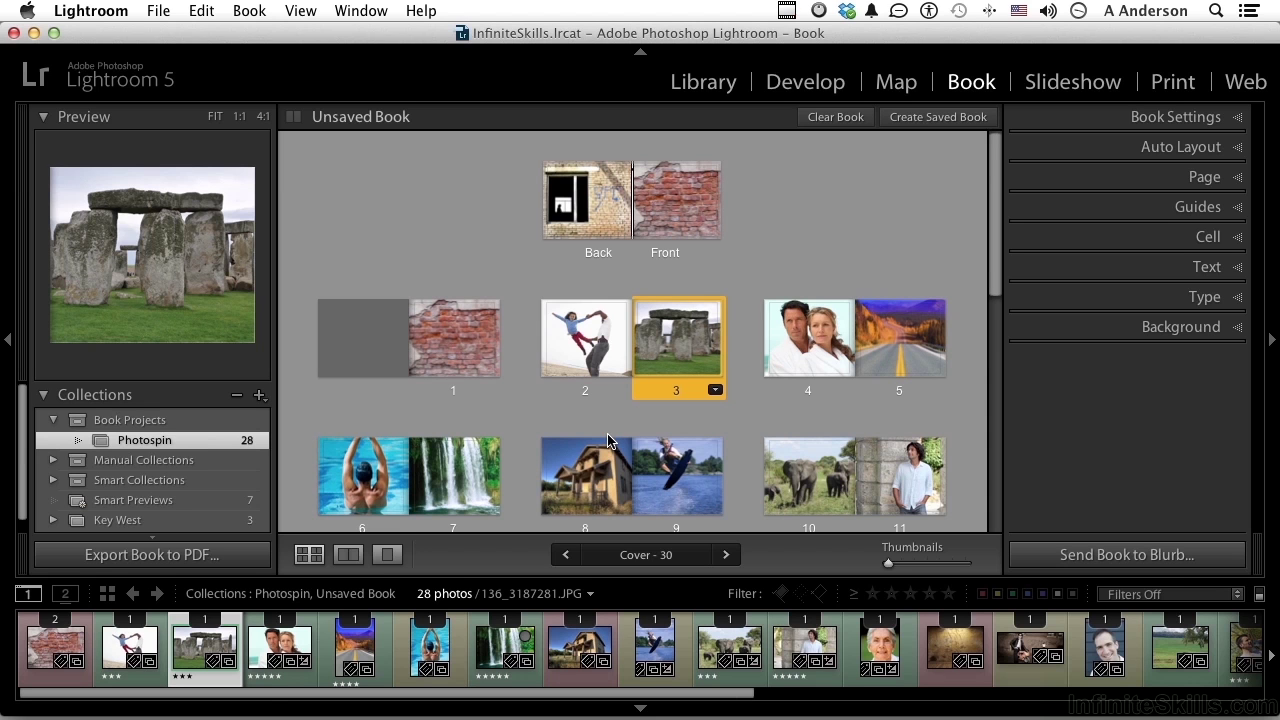
Clear the Photospin book, then go to Library and back to Book so Auto Layout rebuilds it
click(818, 121)
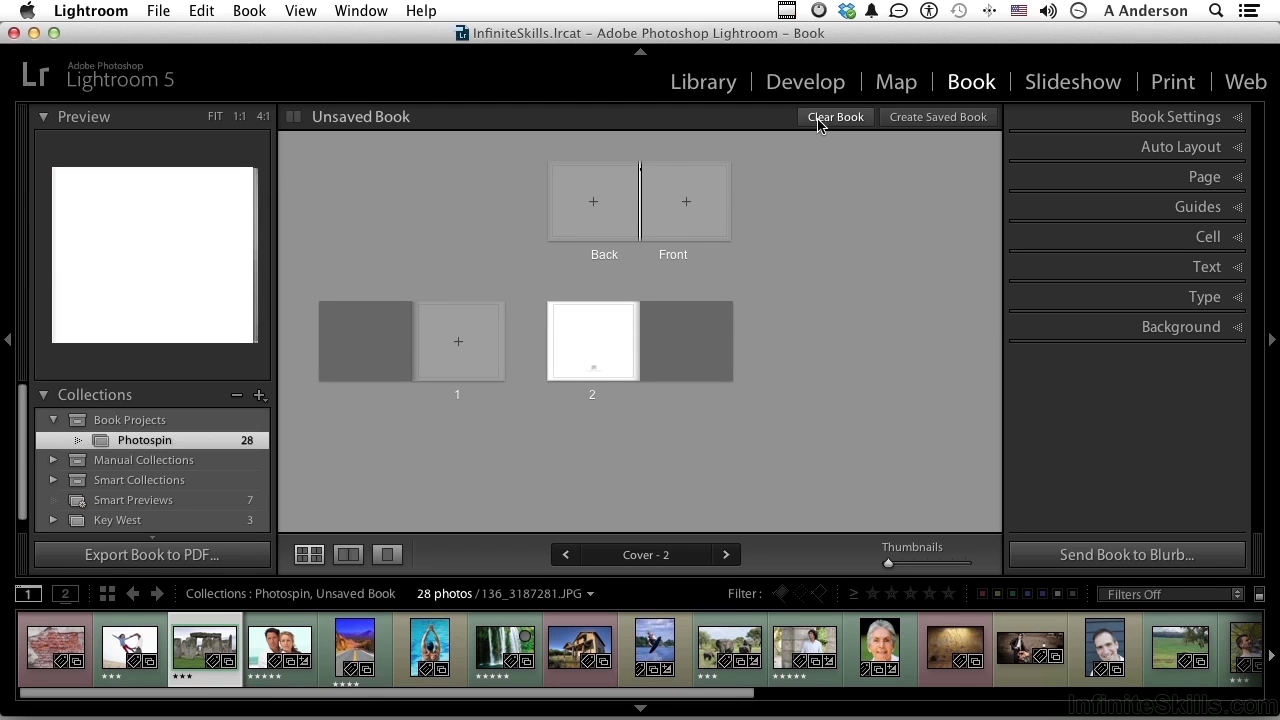
click(731, 86)
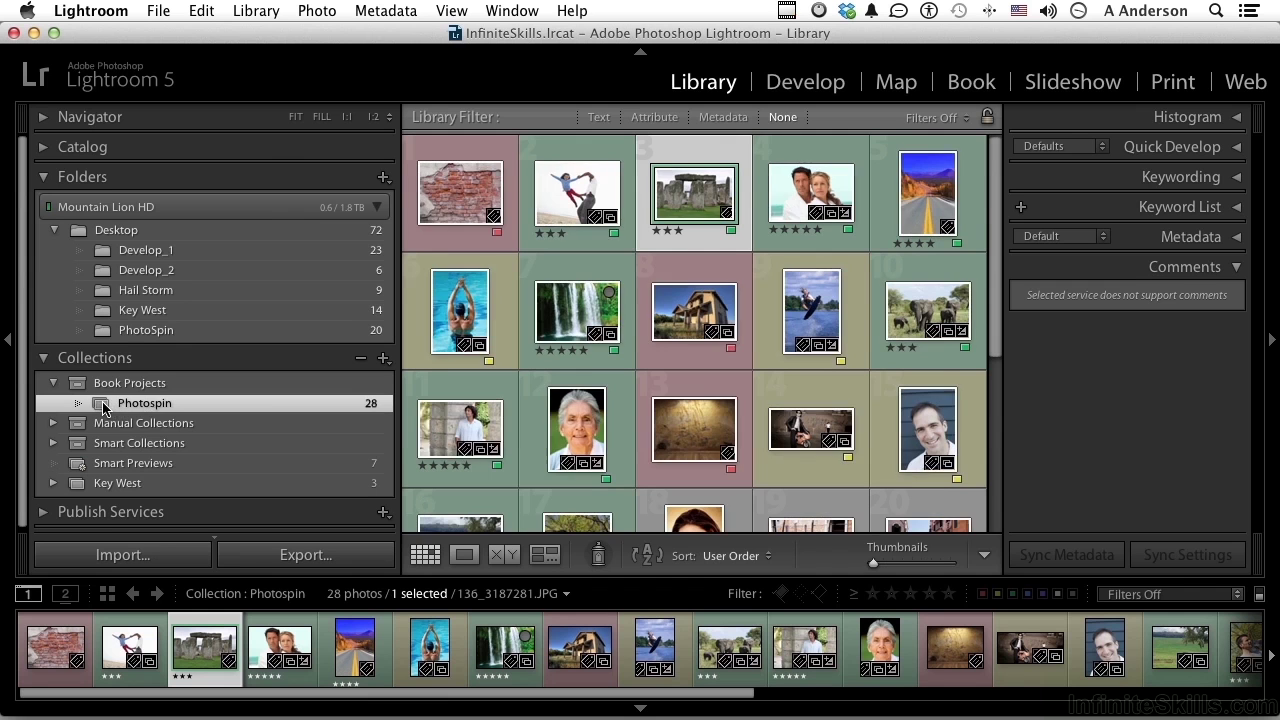
click(971, 86)
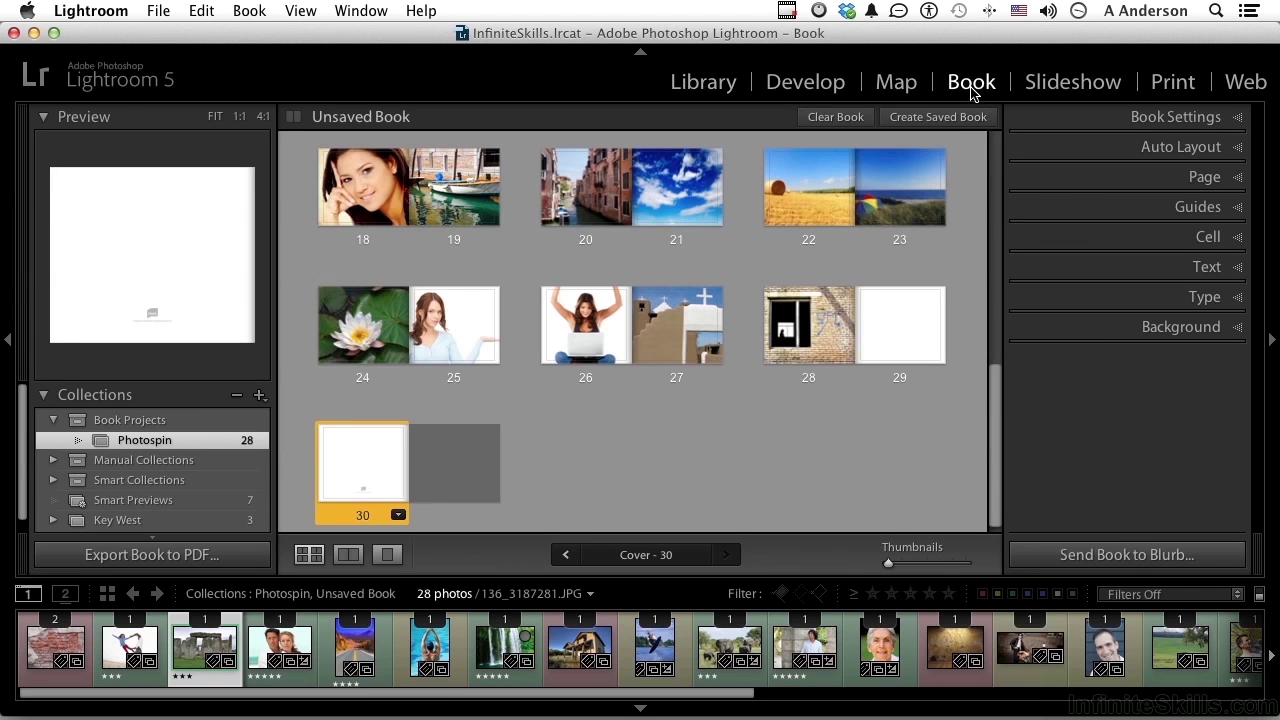
scroll(777, 410, up, 10)
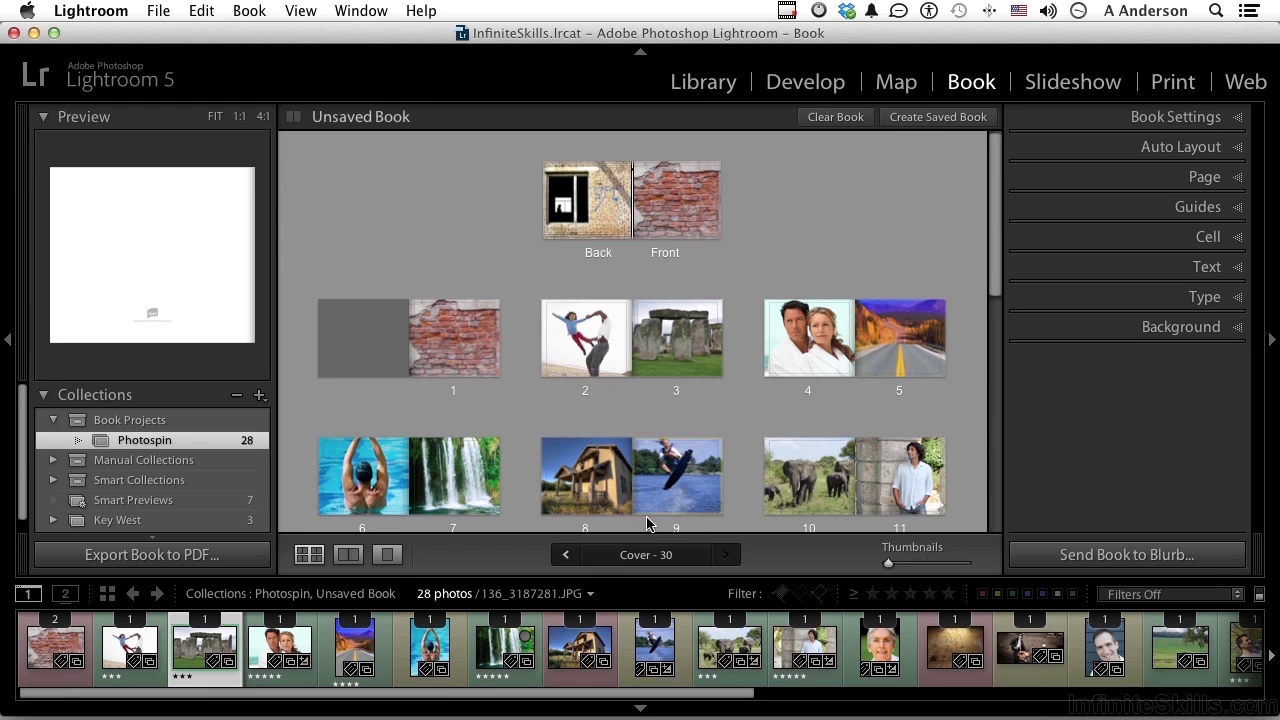
click(566, 556)
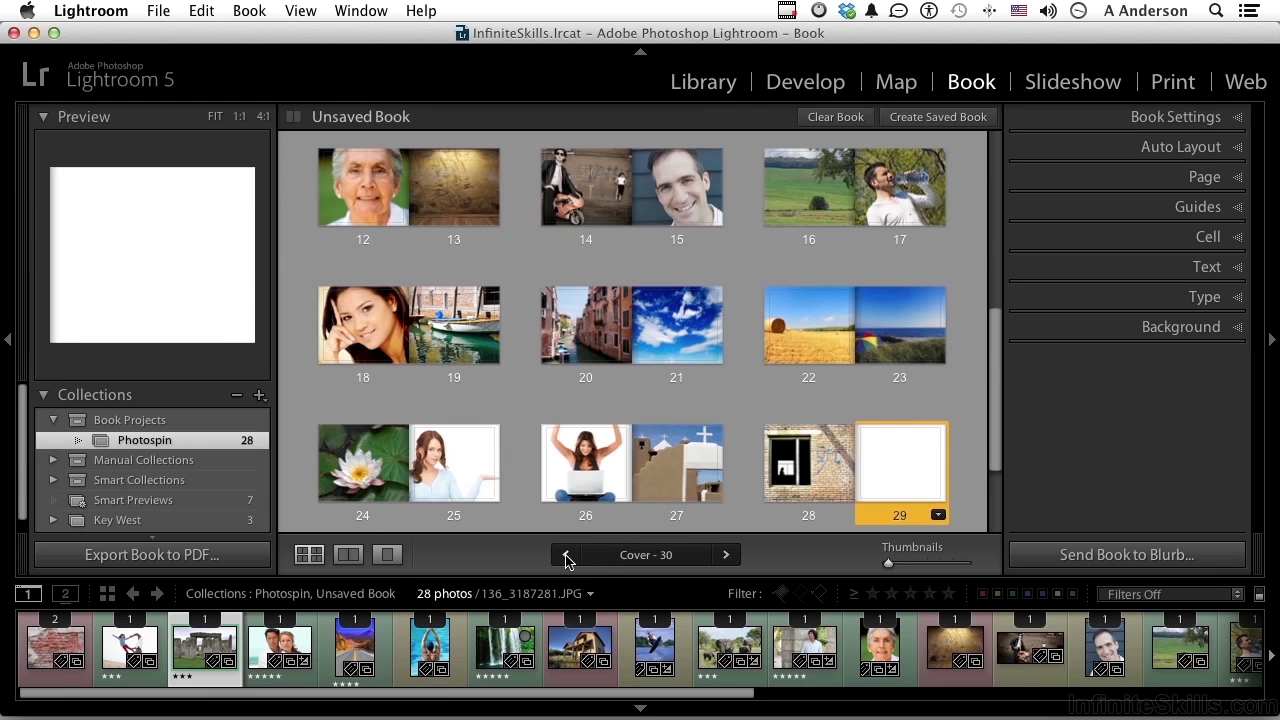
click(566, 556)
click(566, 556)
click(566, 556)
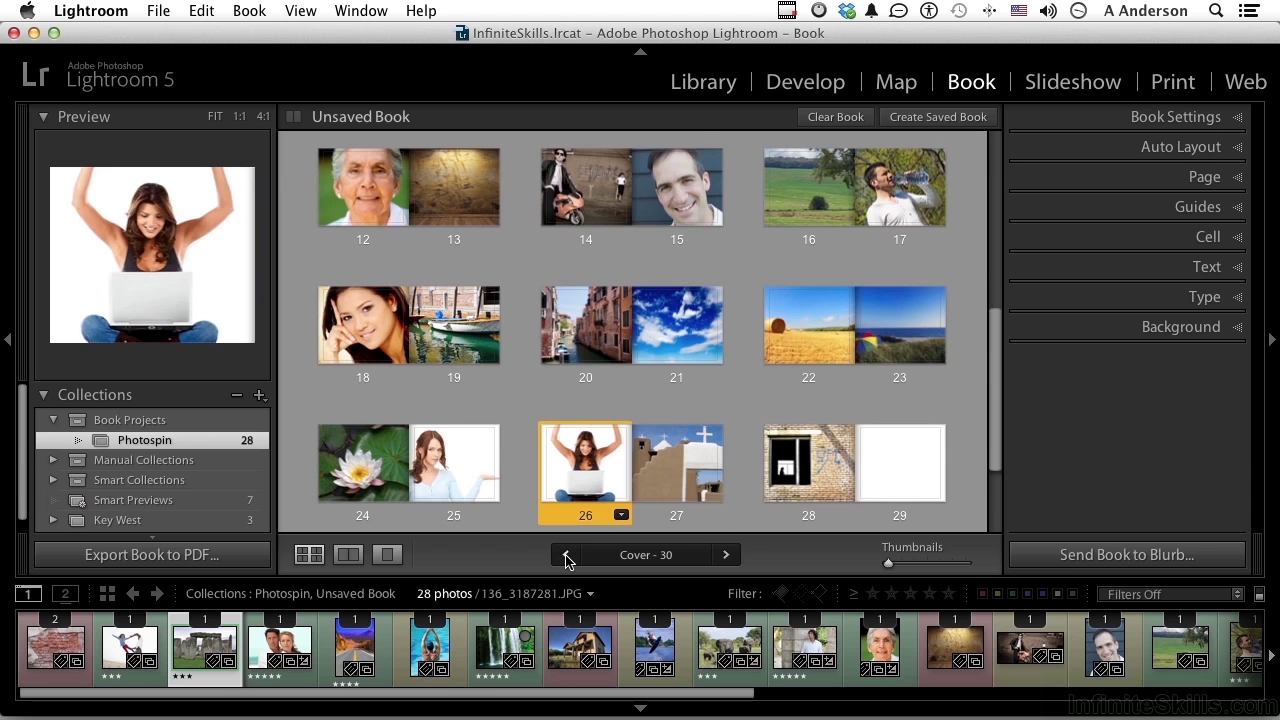
click(566, 556)
click(566, 556)
click(566, 556)
click(566, 556)
click(566, 556)
click(566, 556)
click(566, 556)
click(566, 556)
key(Right)
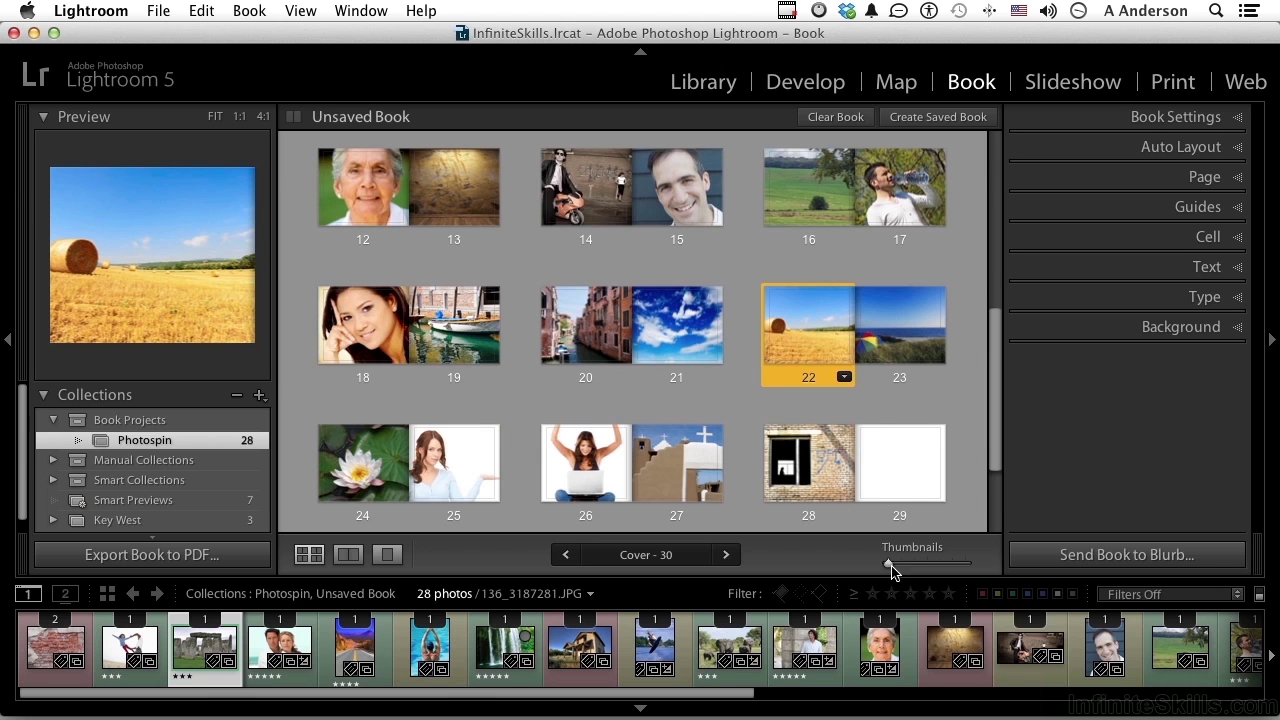
mouse_move(892, 570)
mouse_down()
mouse_move(903, 567)
mouse_move(872, 572)
mouse_up()
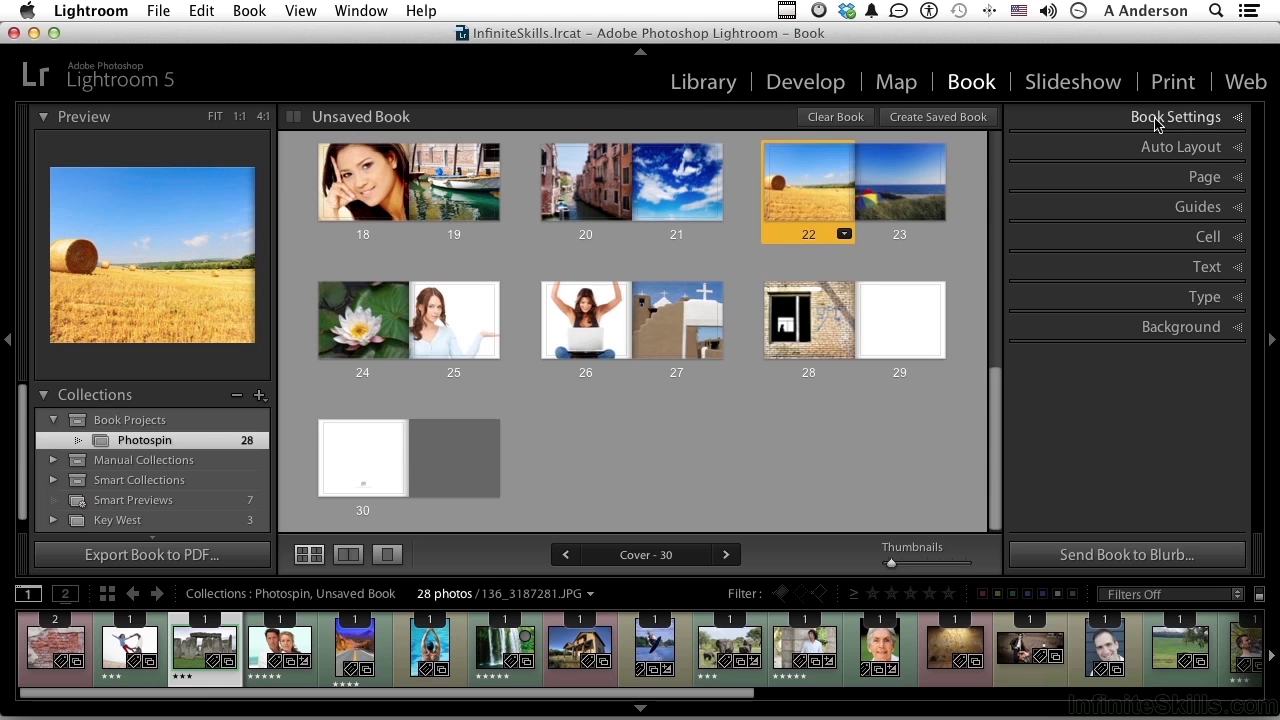
Expand Book Settings and keep Blurb as the book type
click(1204, 121)
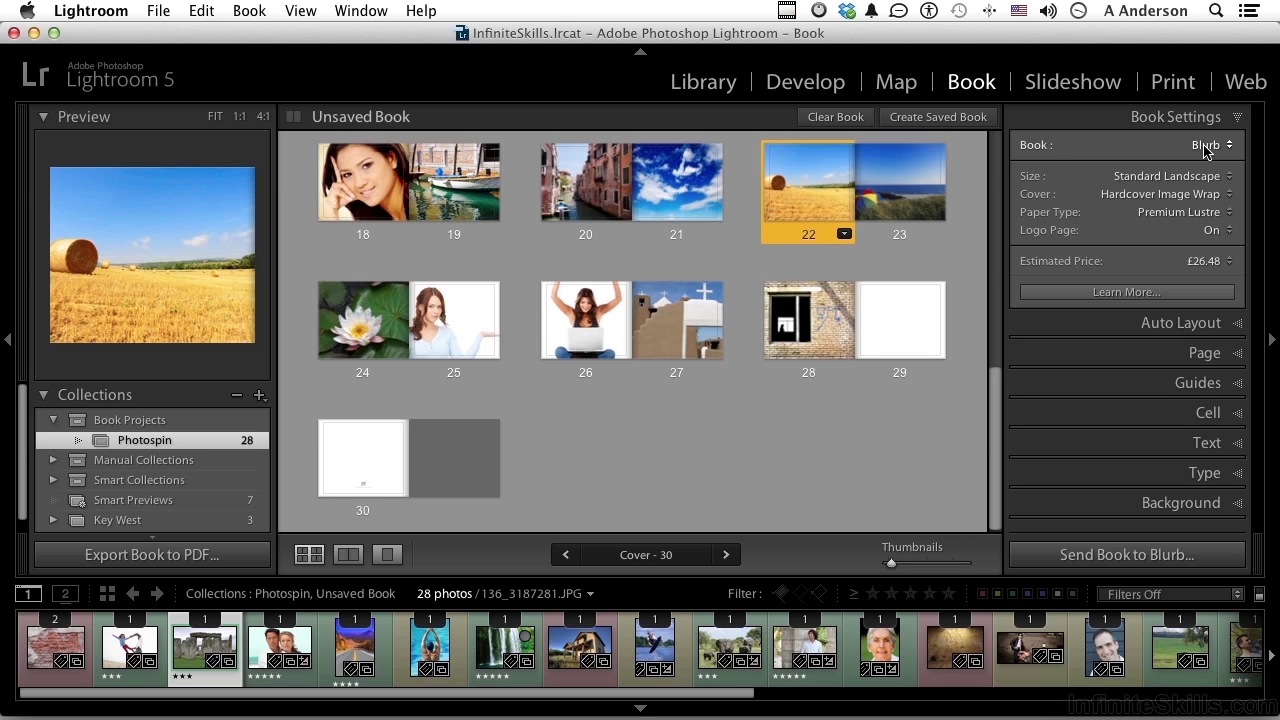
click(1207, 147)
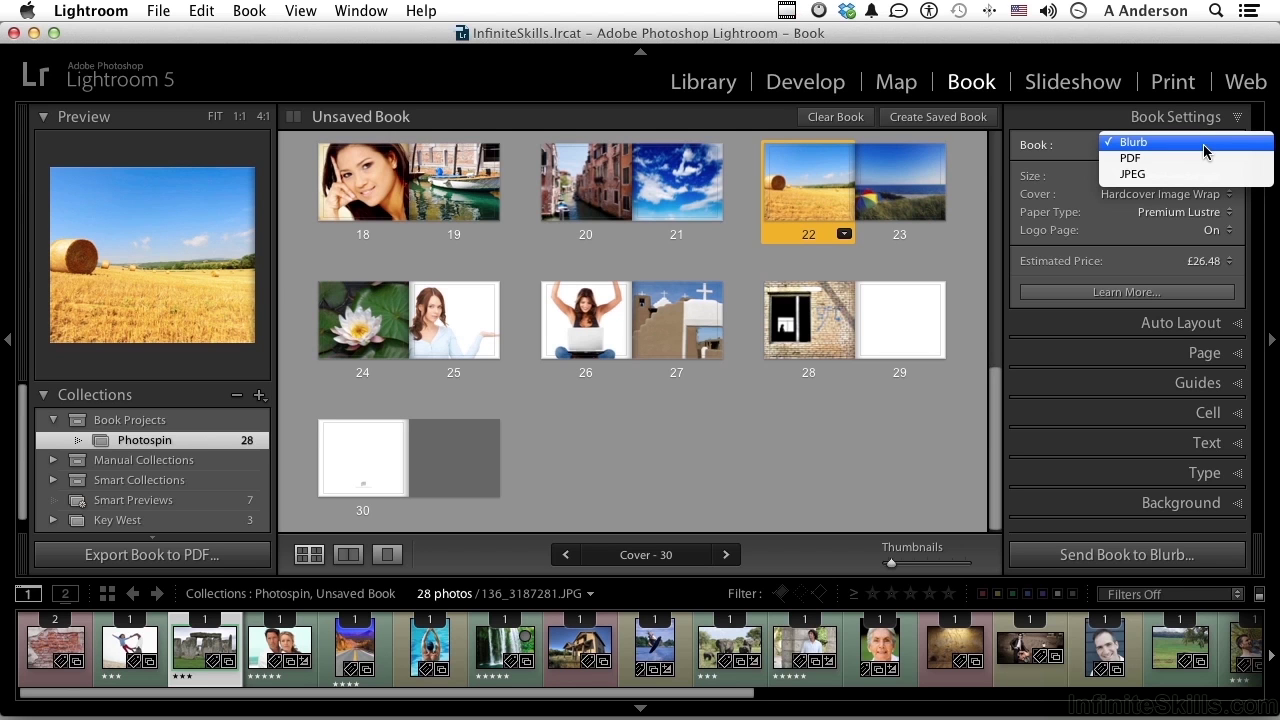
click(1204, 151)
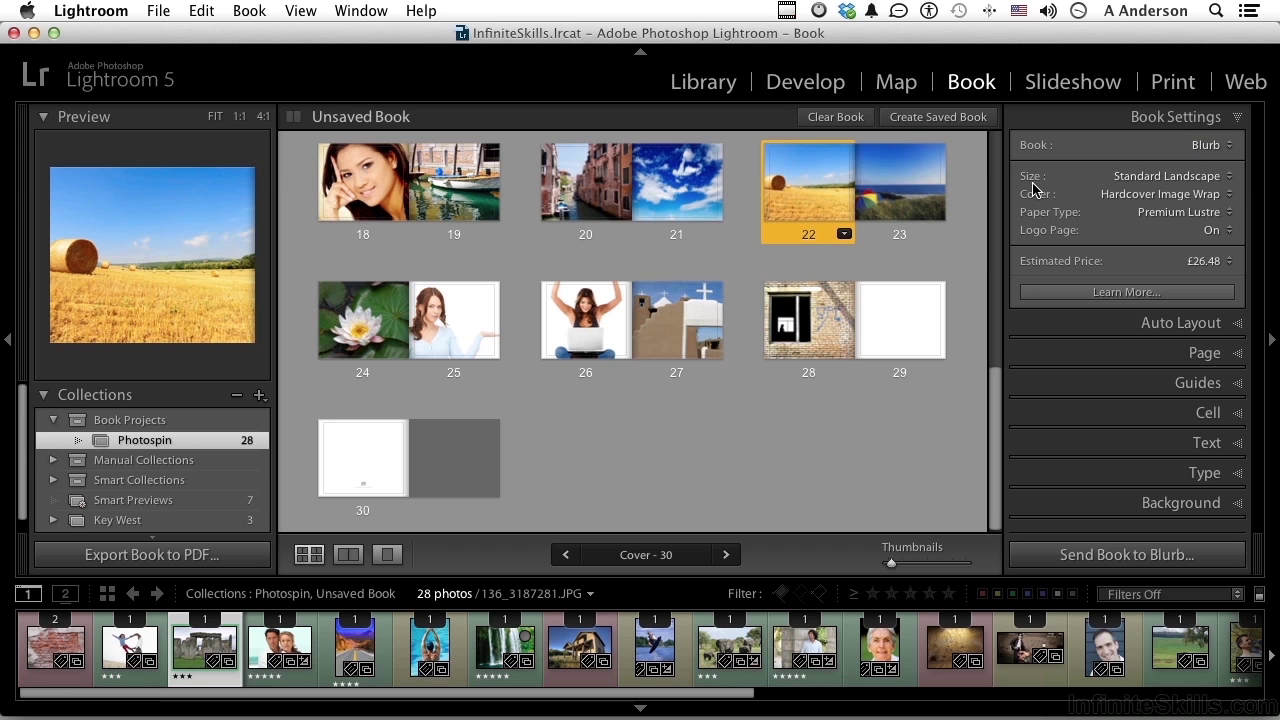
scroll(814, 294, up, 10)
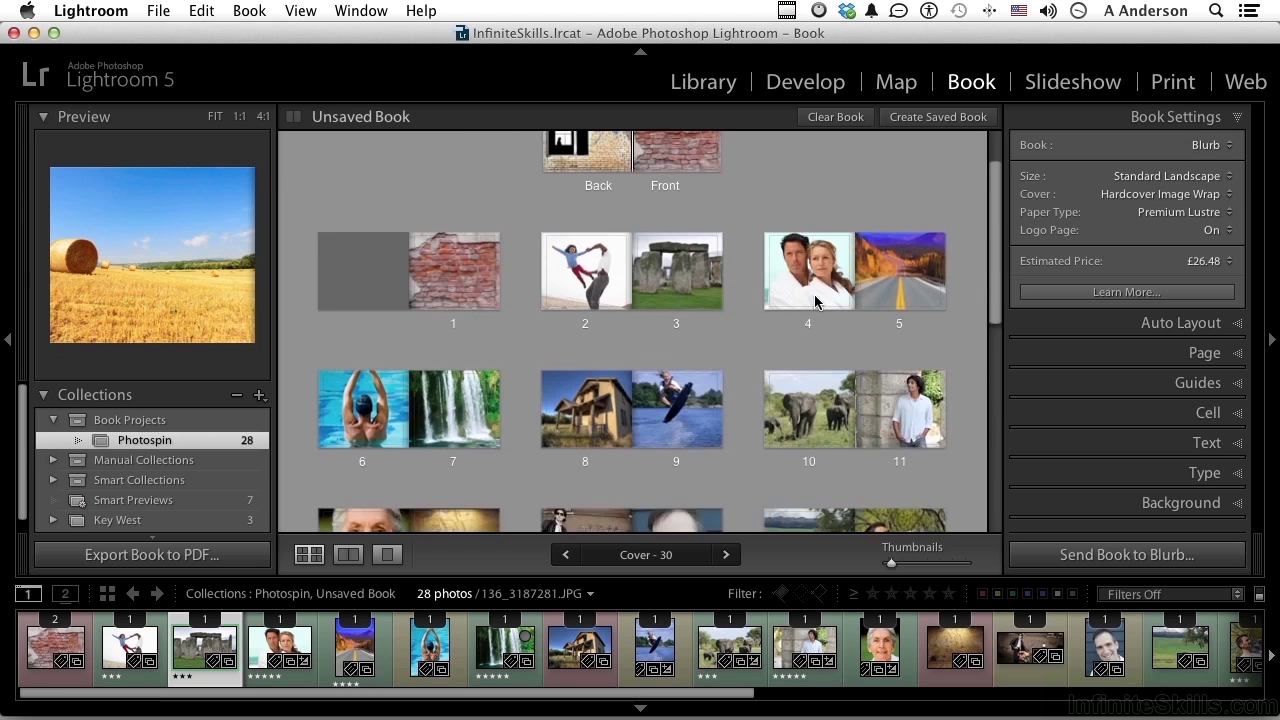
Relay the book at Large Square (12 x 12 in), then choose Standard Landscape again
click(1173, 177)
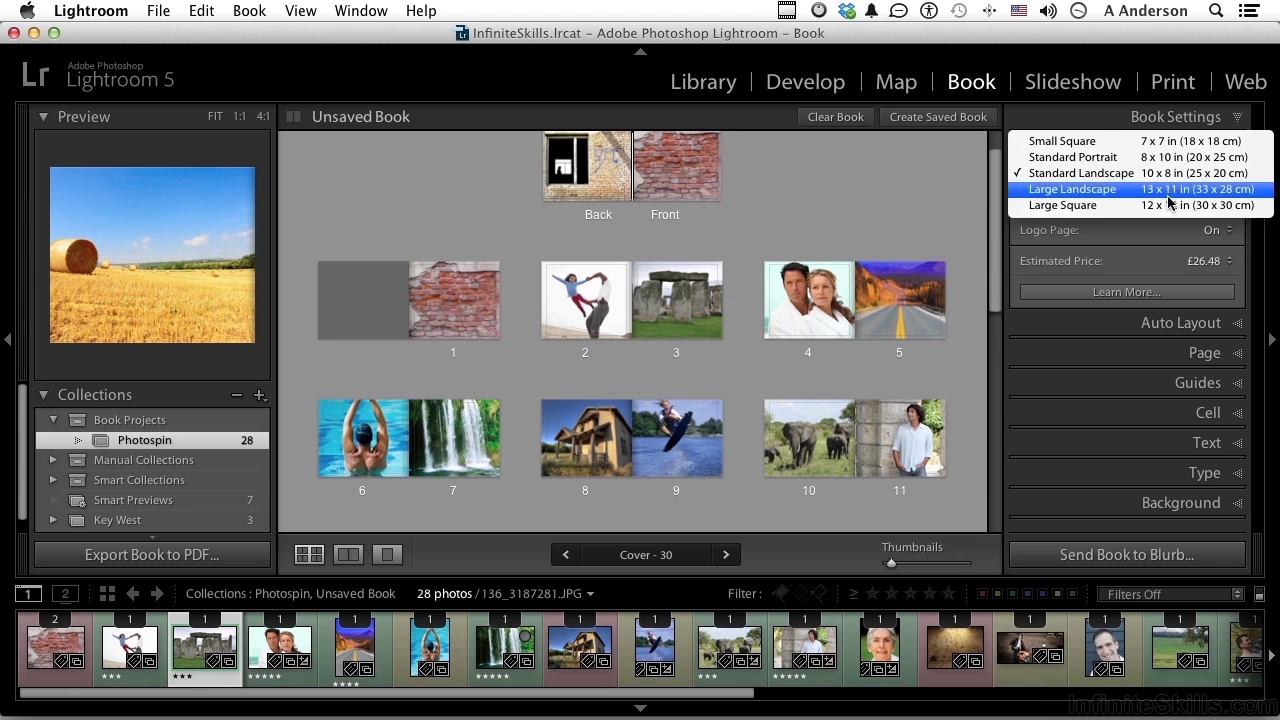
click(1168, 206)
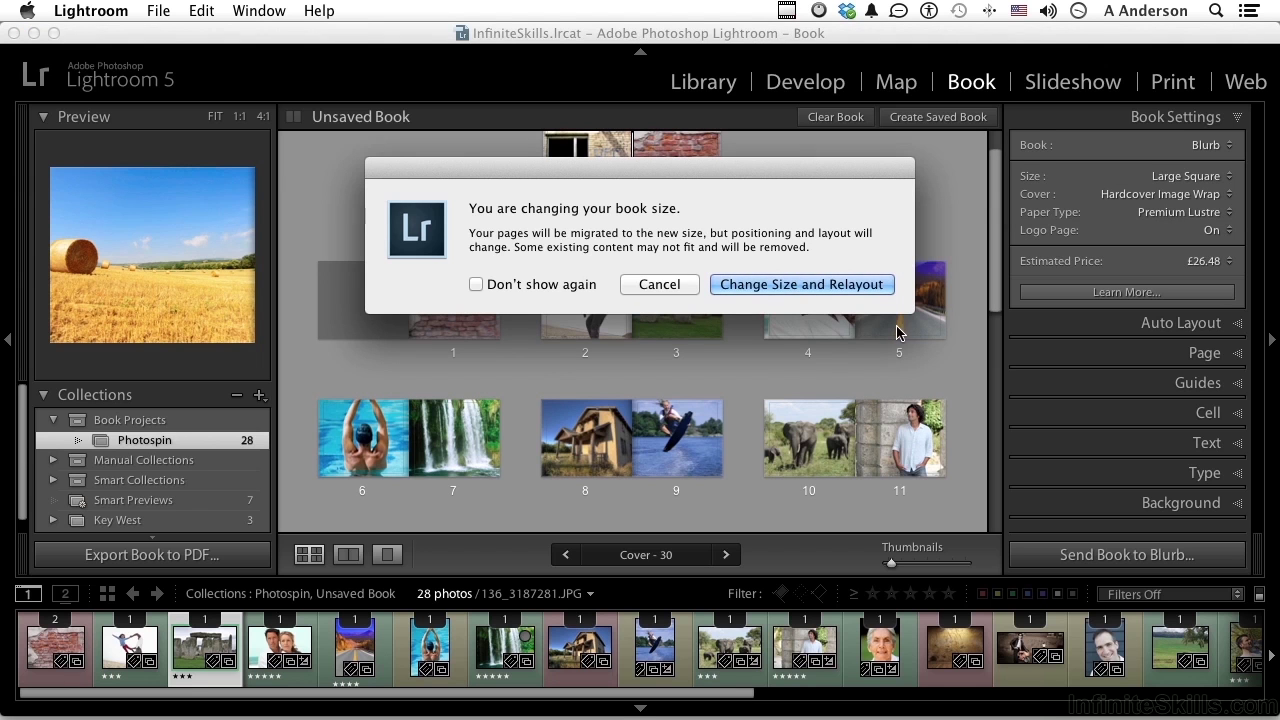
click(828, 286)
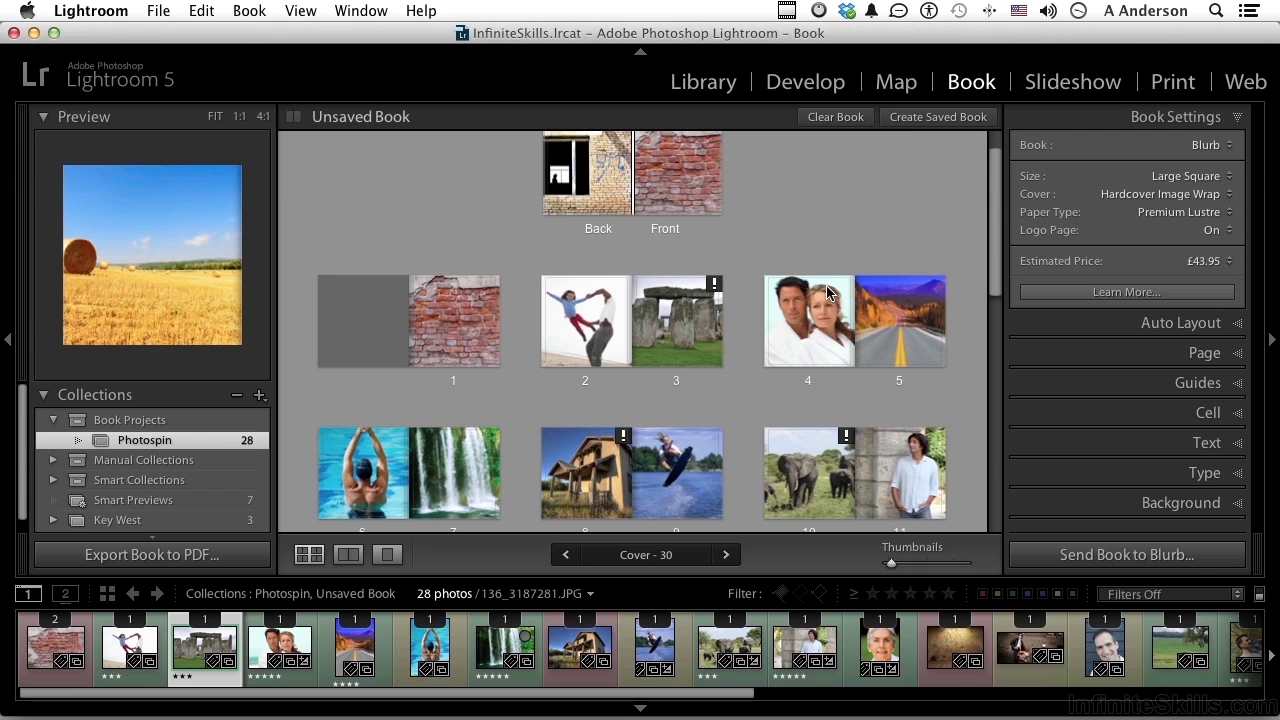
click(1150, 176)
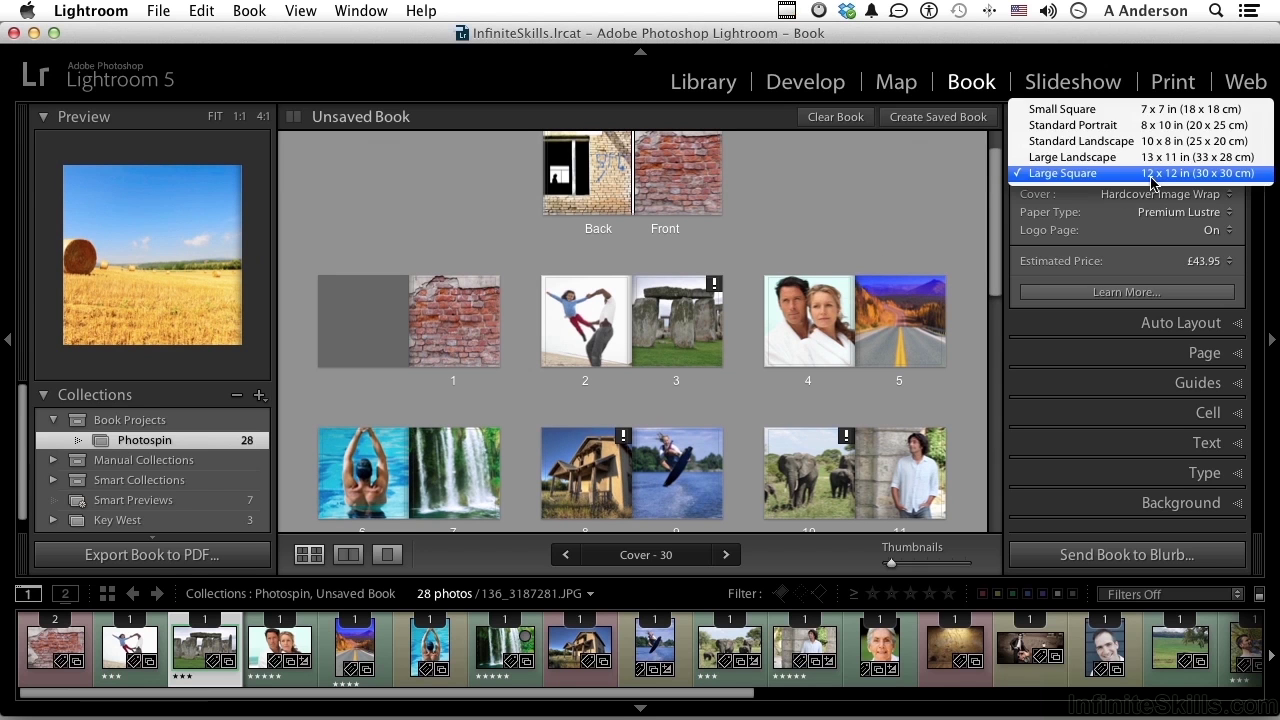
click(1170, 142)
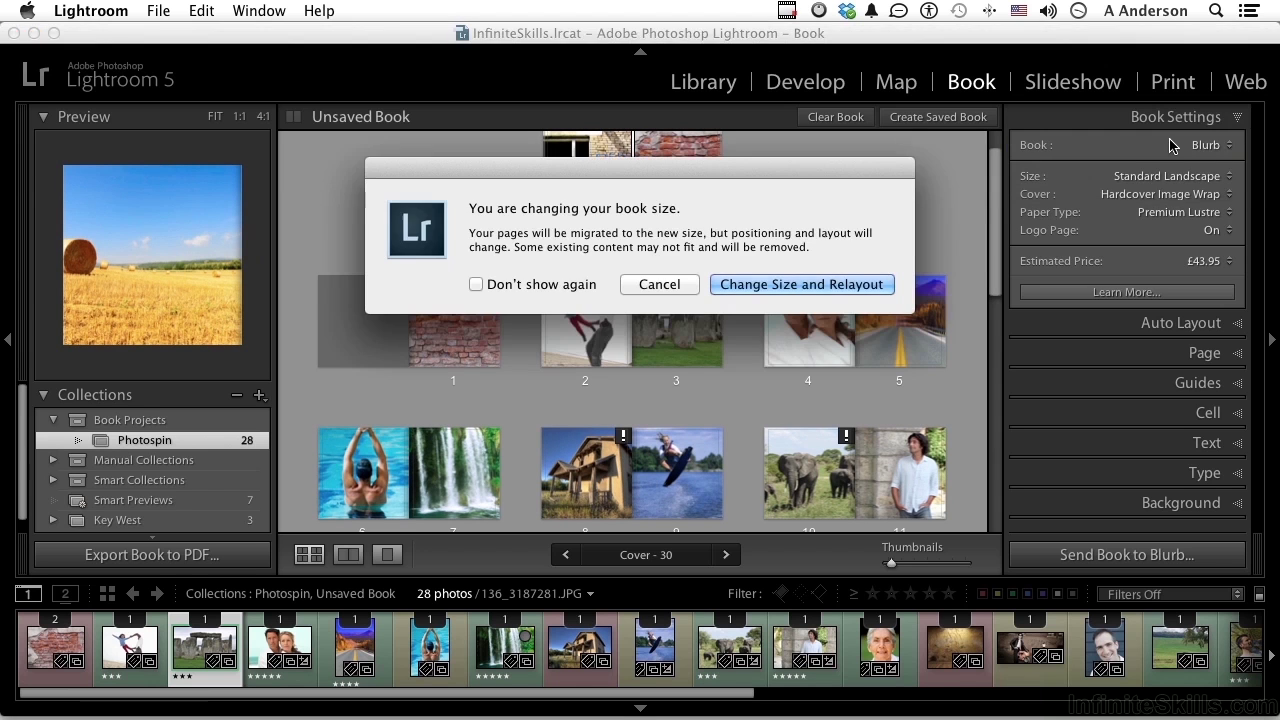
Confirm the Standard Landscape resize, keeping Hardcover Image Wrap cover and Premium Lustre paper
click(790, 285)
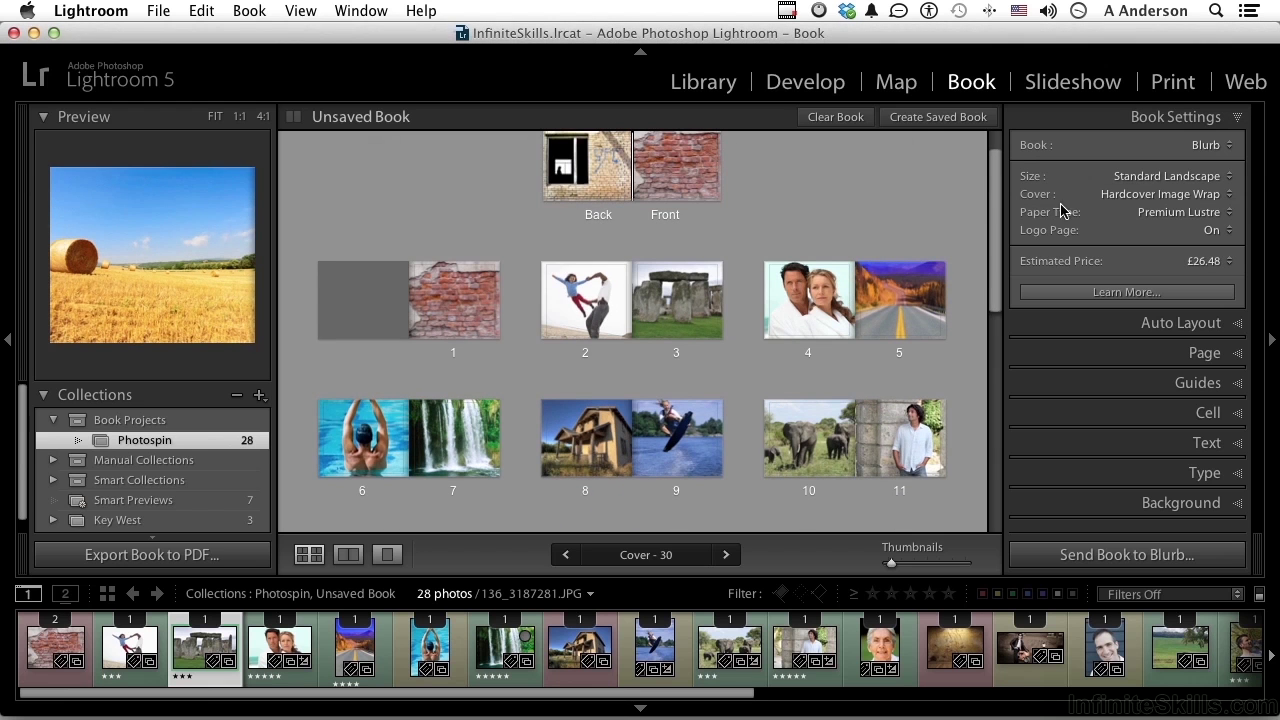
click(1115, 198)
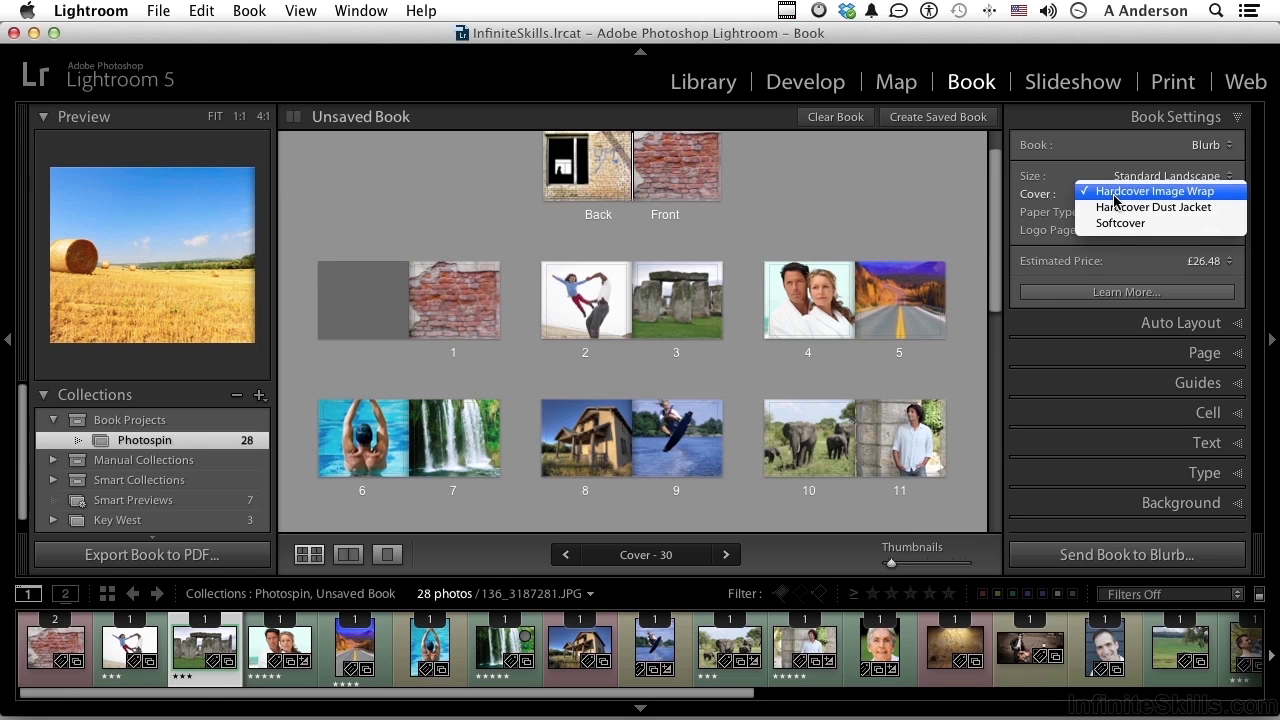
click(1115, 200)
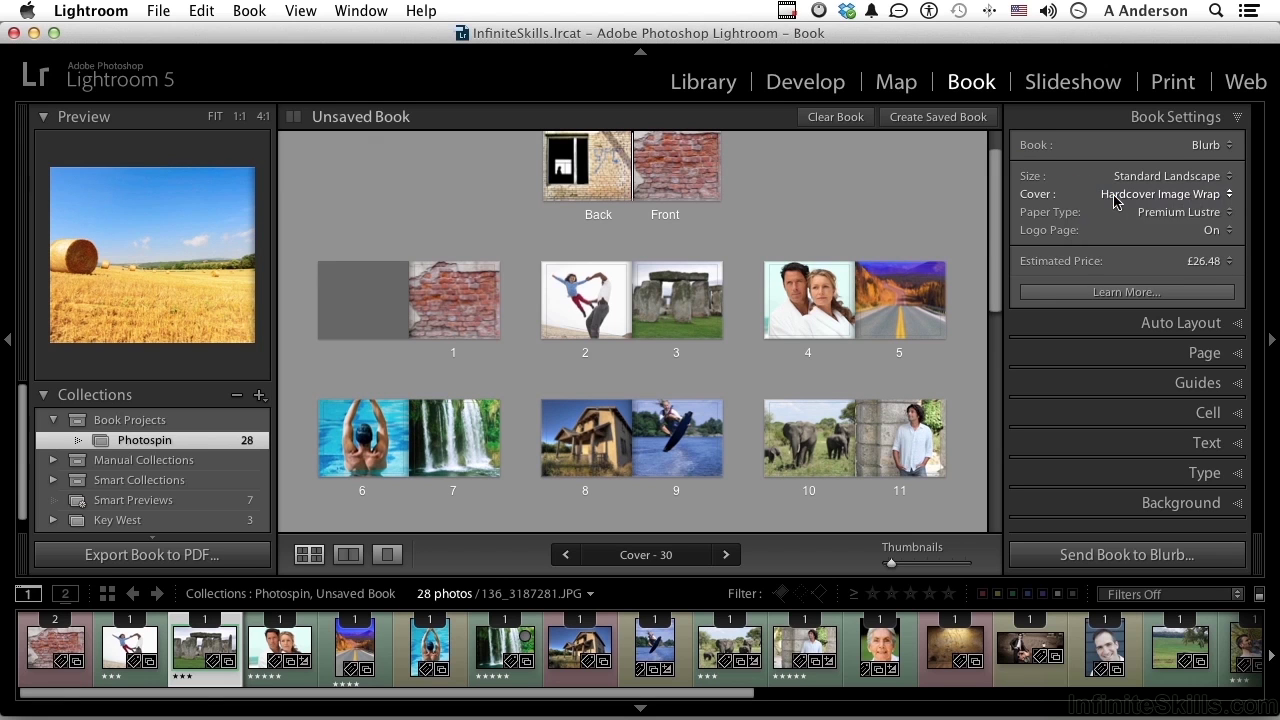
click(1145, 218)
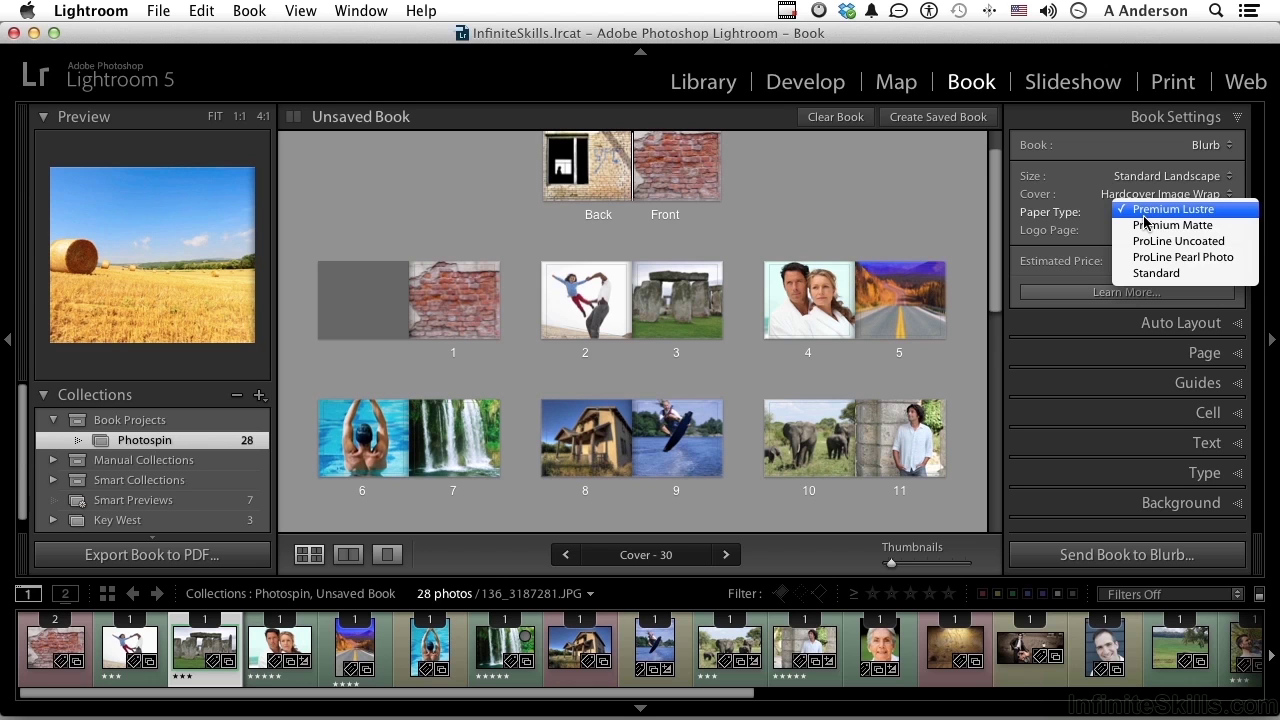
click(1092, 218)
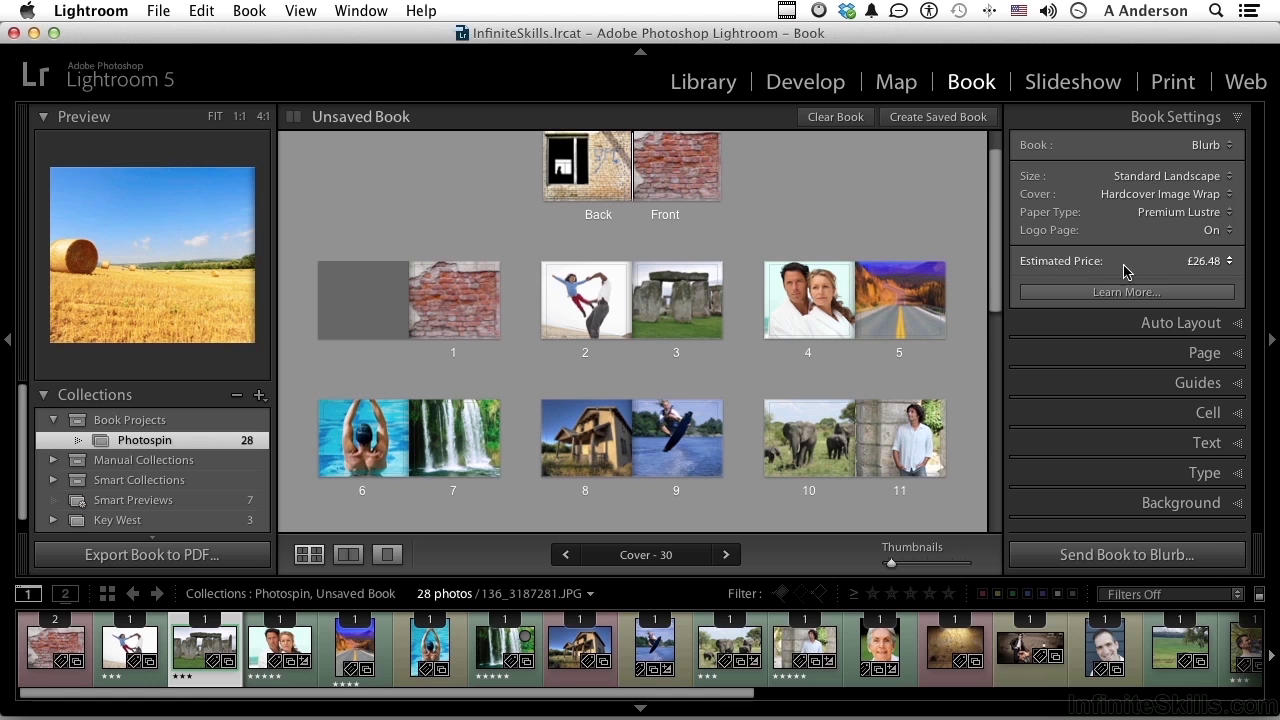
Set the estimated price currency to US $ (now $39.21)
click(1232, 263)
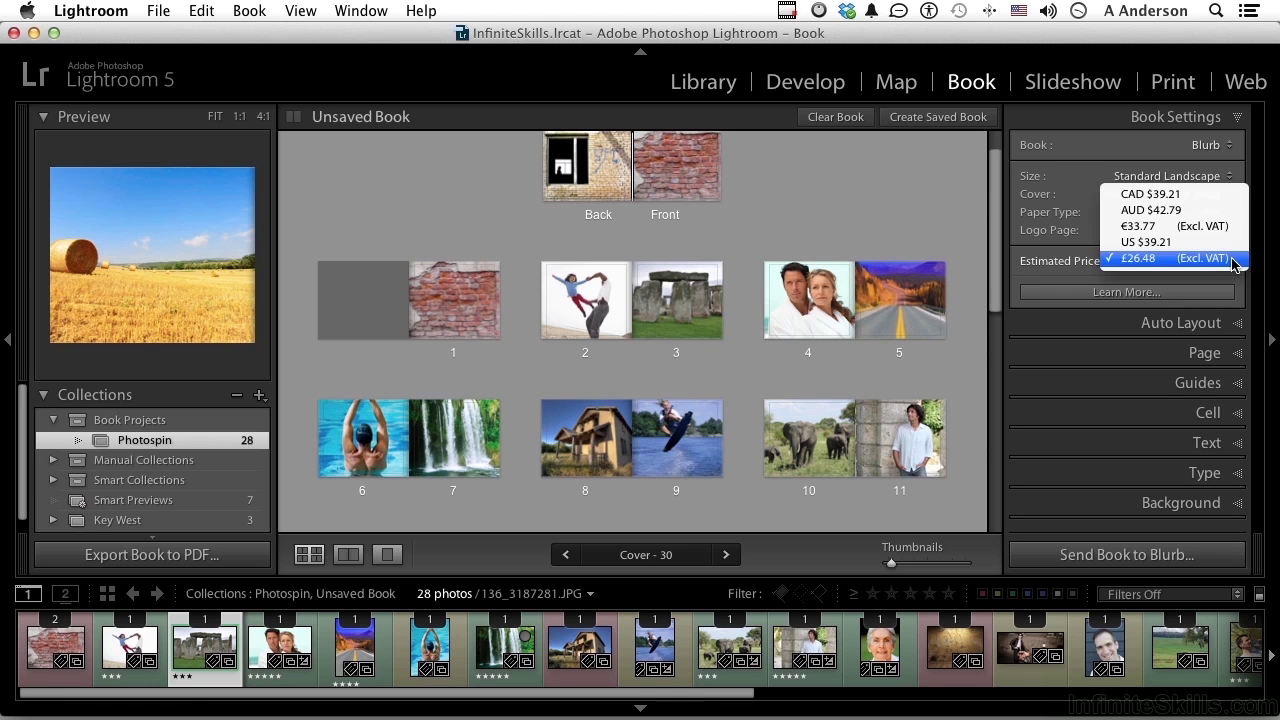
click(1160, 243)
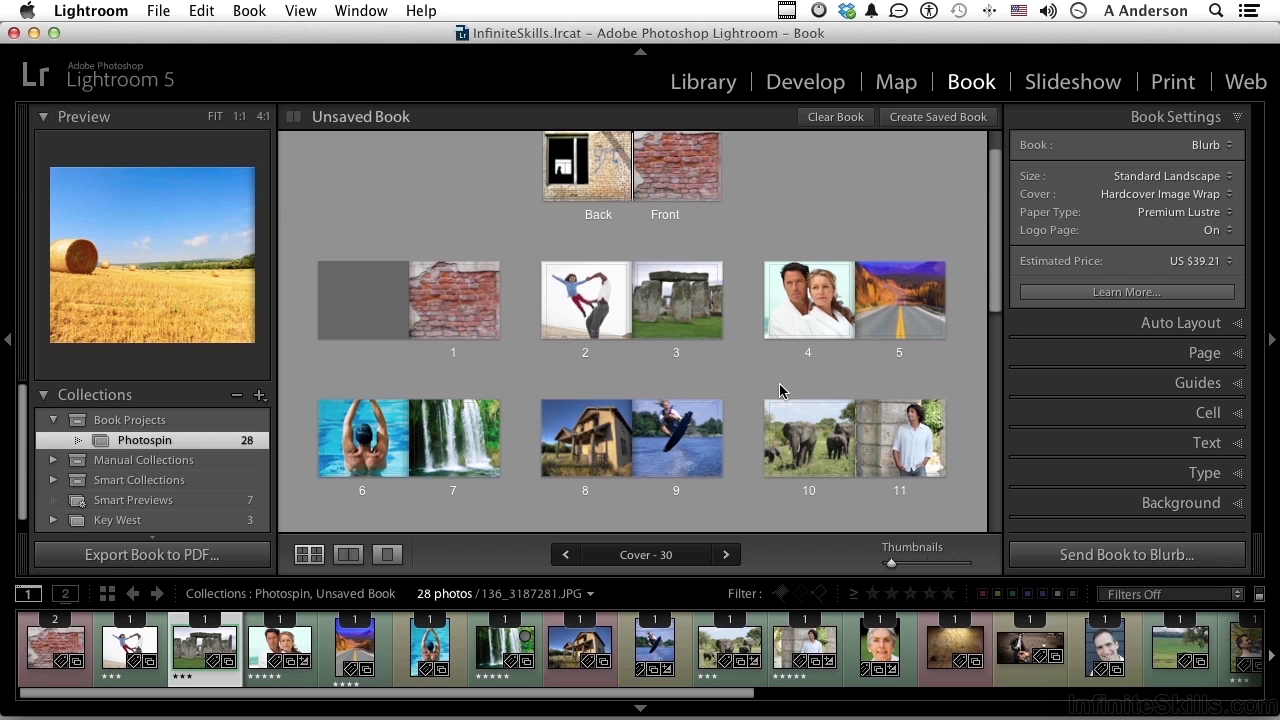
scroll(780, 388, down, 10)
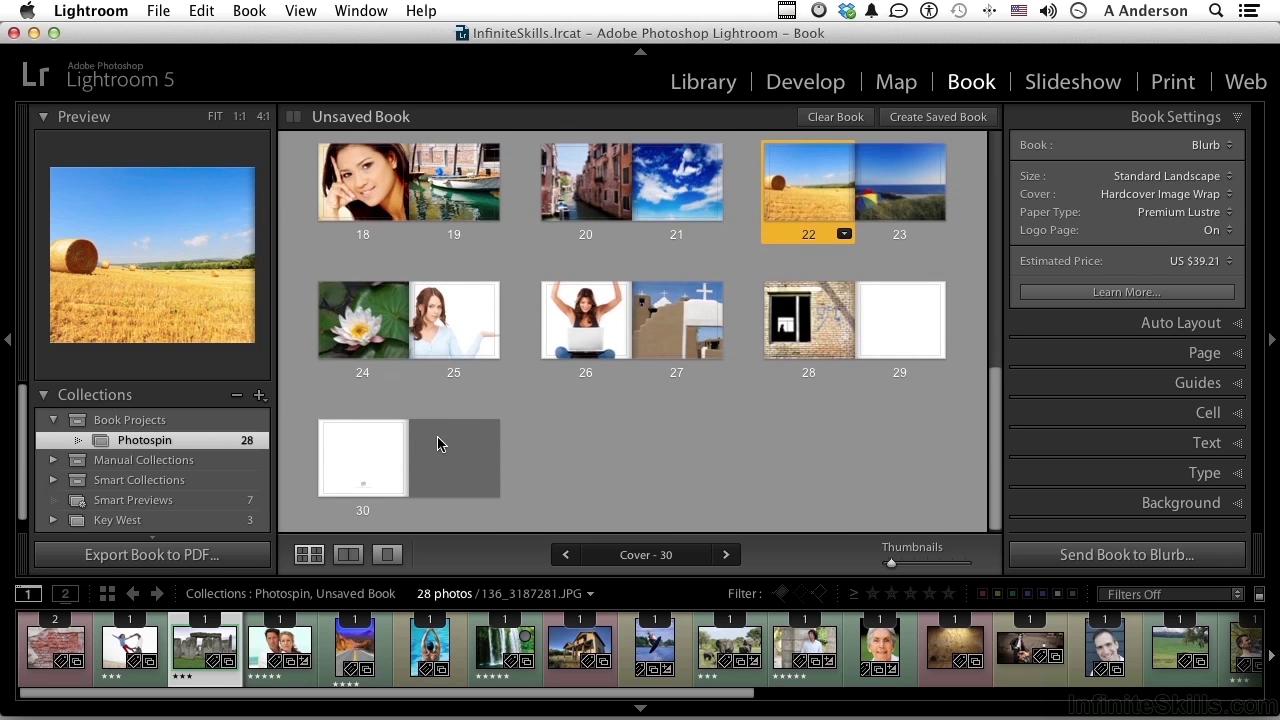
double_click(380, 456)
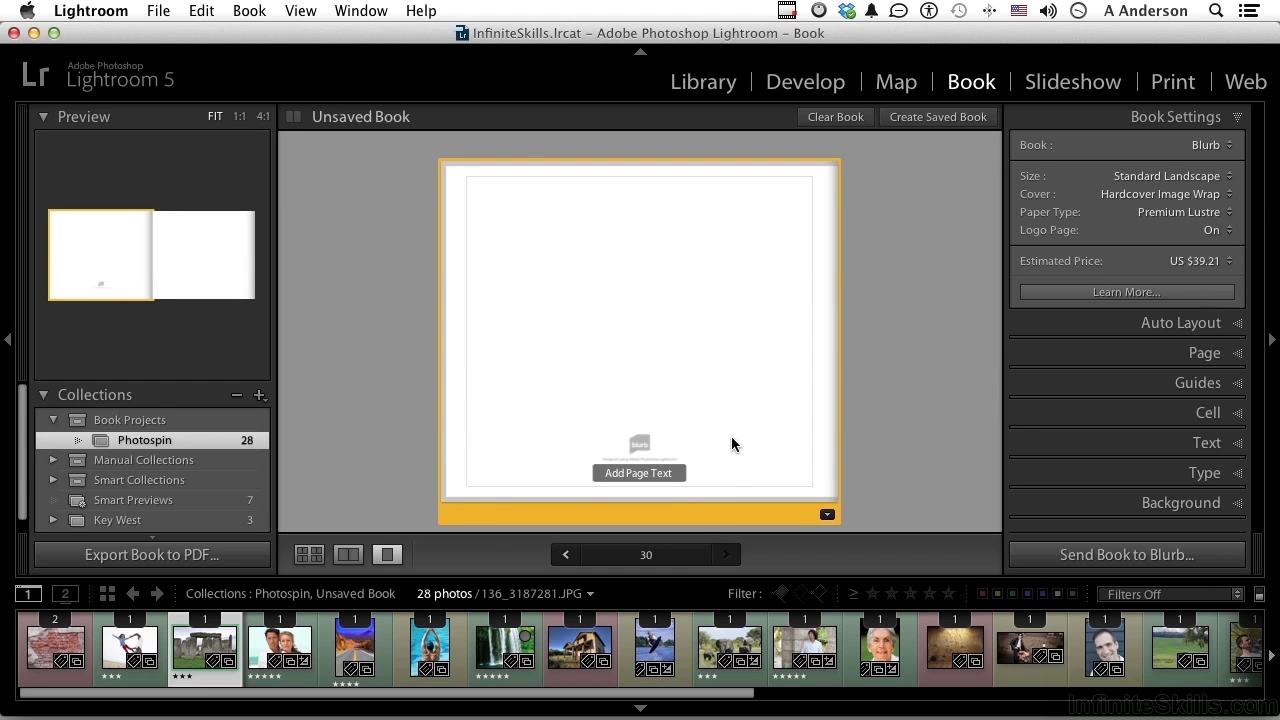
click(309, 554)
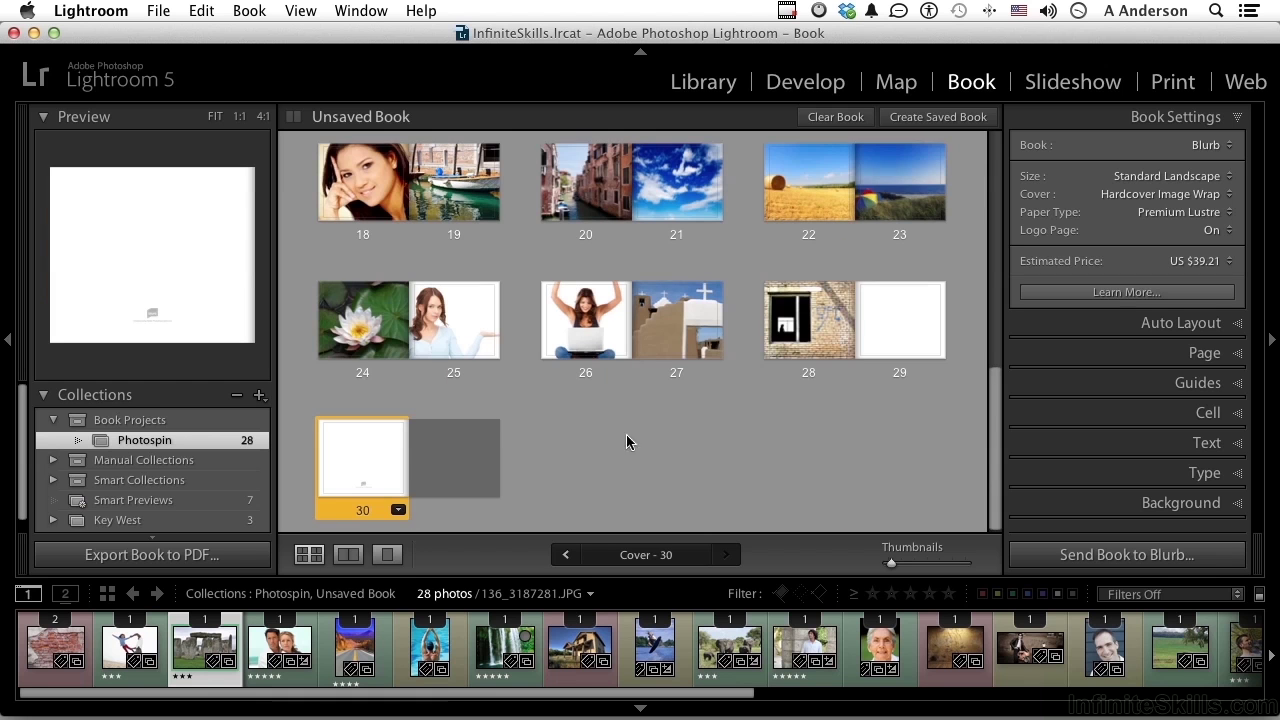
click(1227, 232)
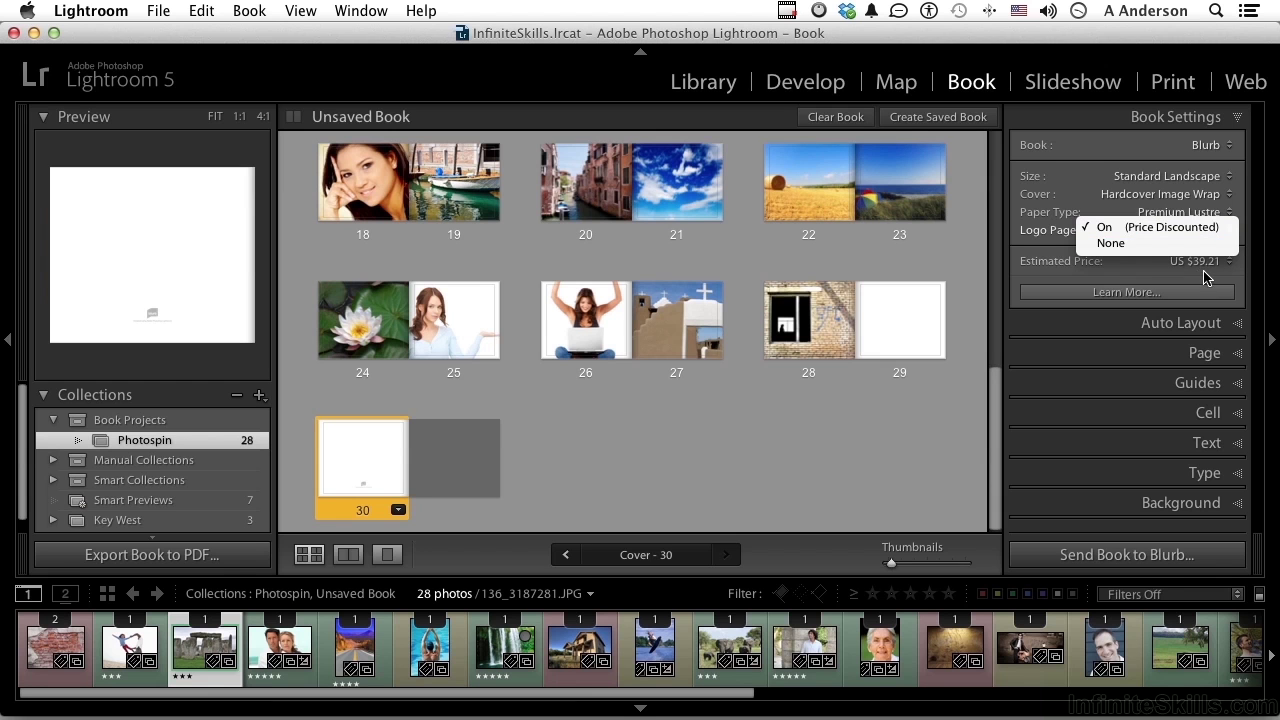
click(1124, 244)
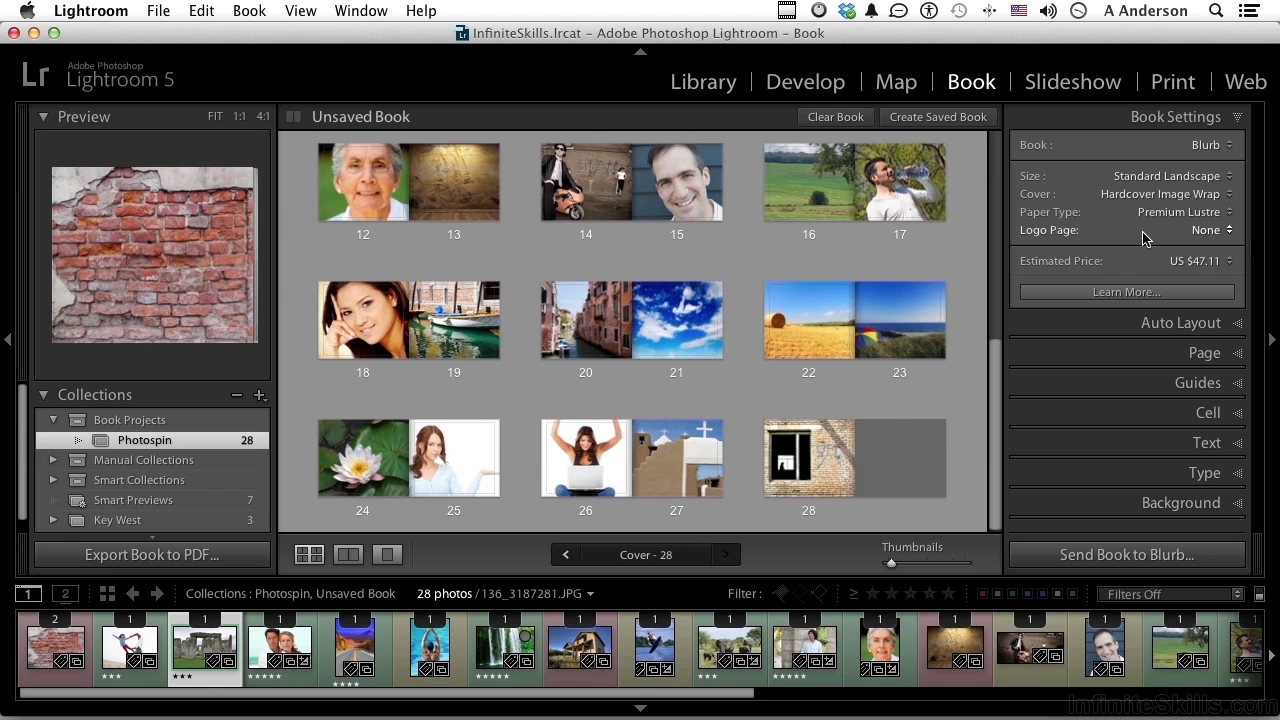
click(1145, 230)
click(1145, 213)
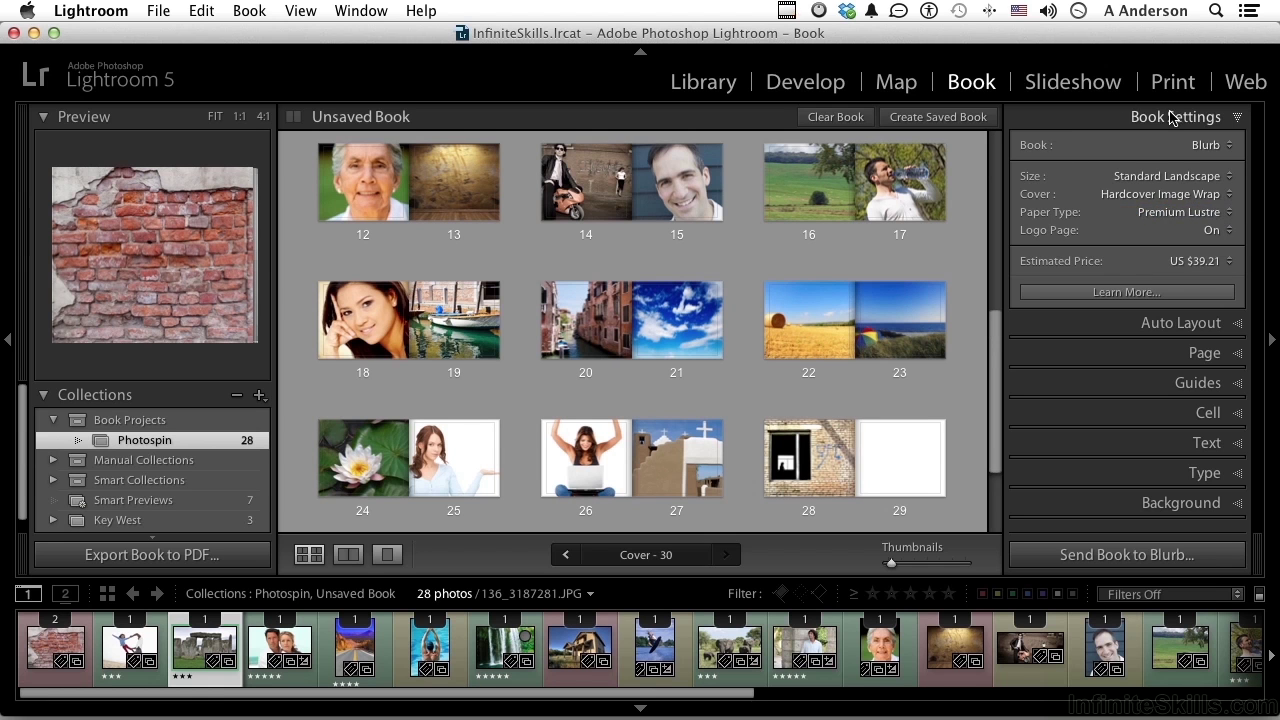
Expand Auto Layout, then clear the book and refill it automatically
click(1181, 325)
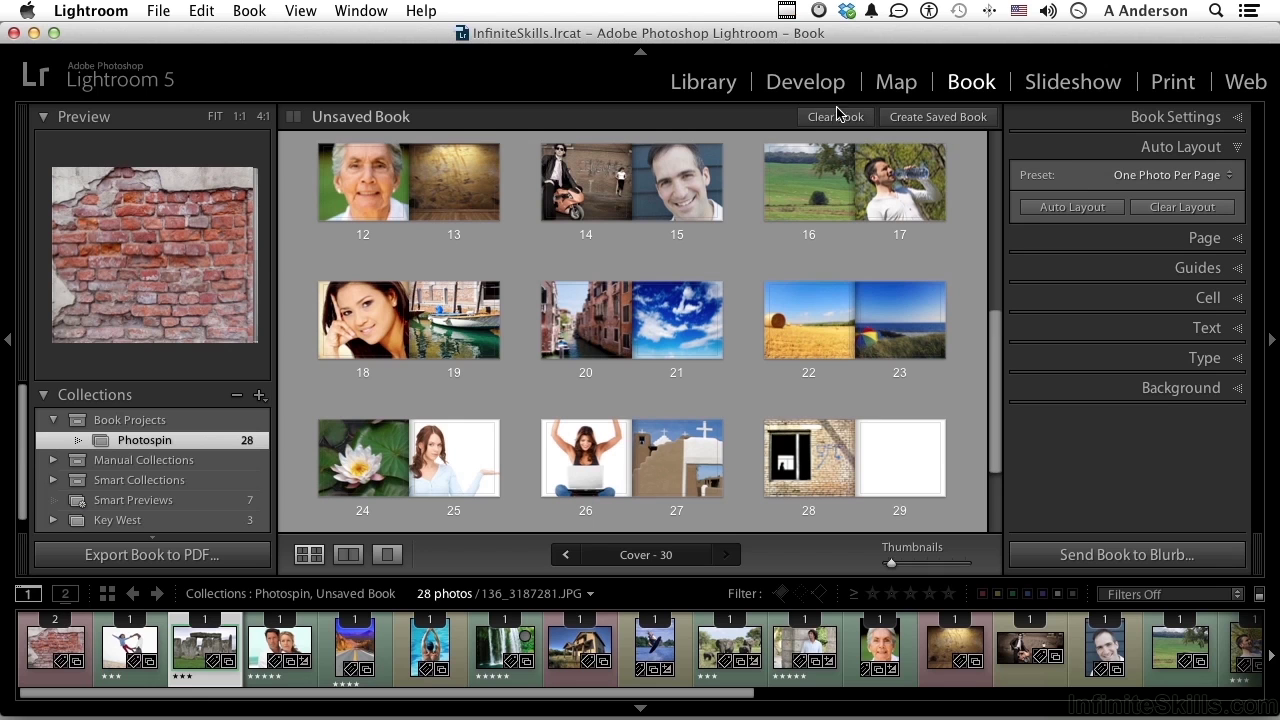
click(1176, 209)
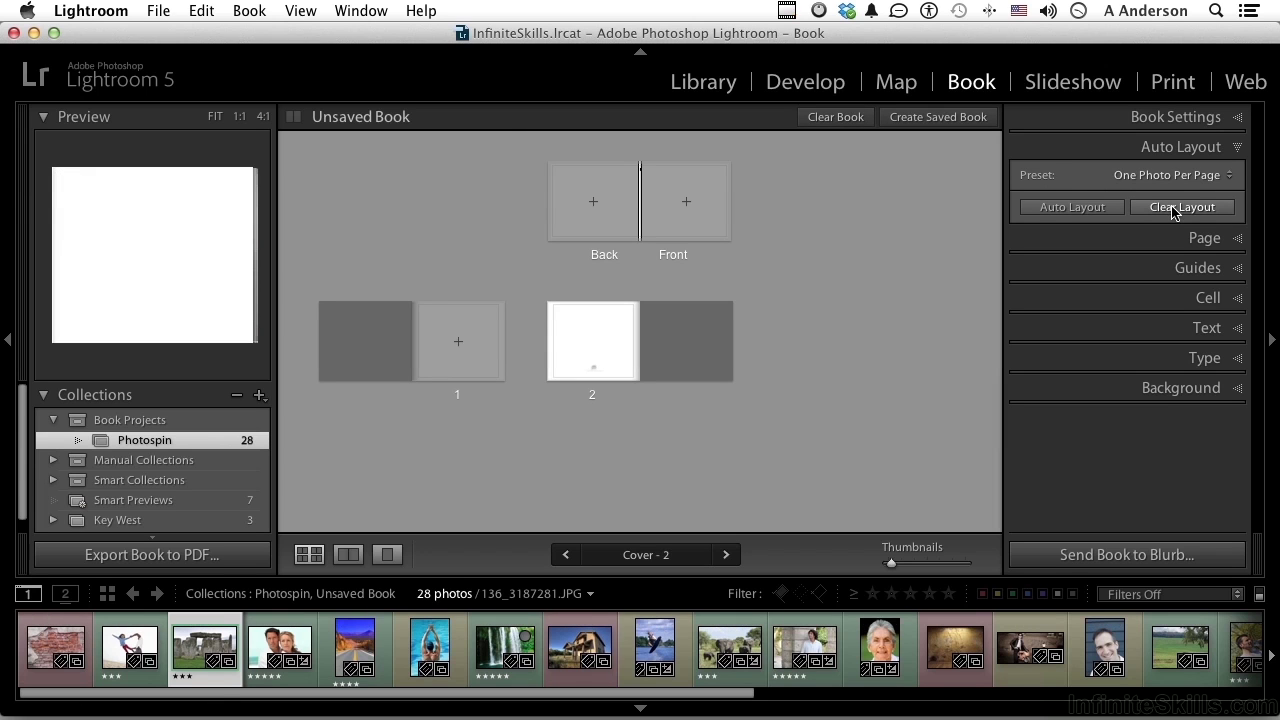
click(1100, 211)
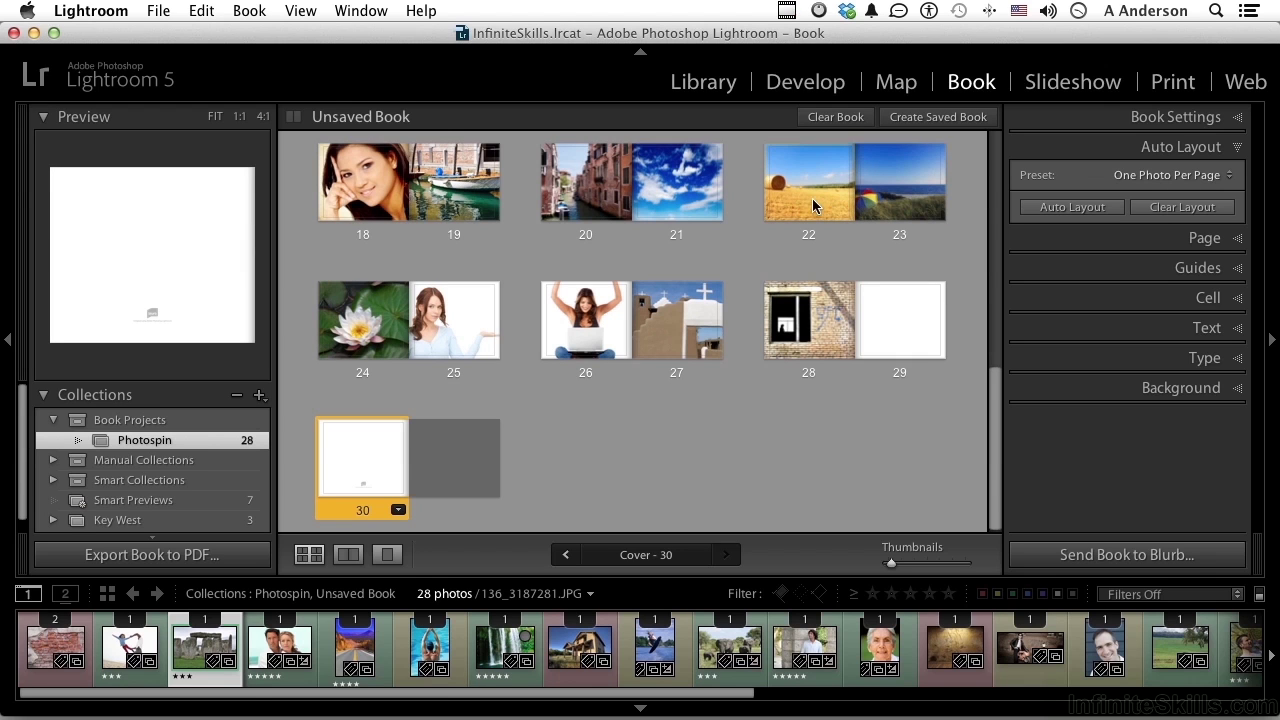
scroll(920, 193, up, 15)
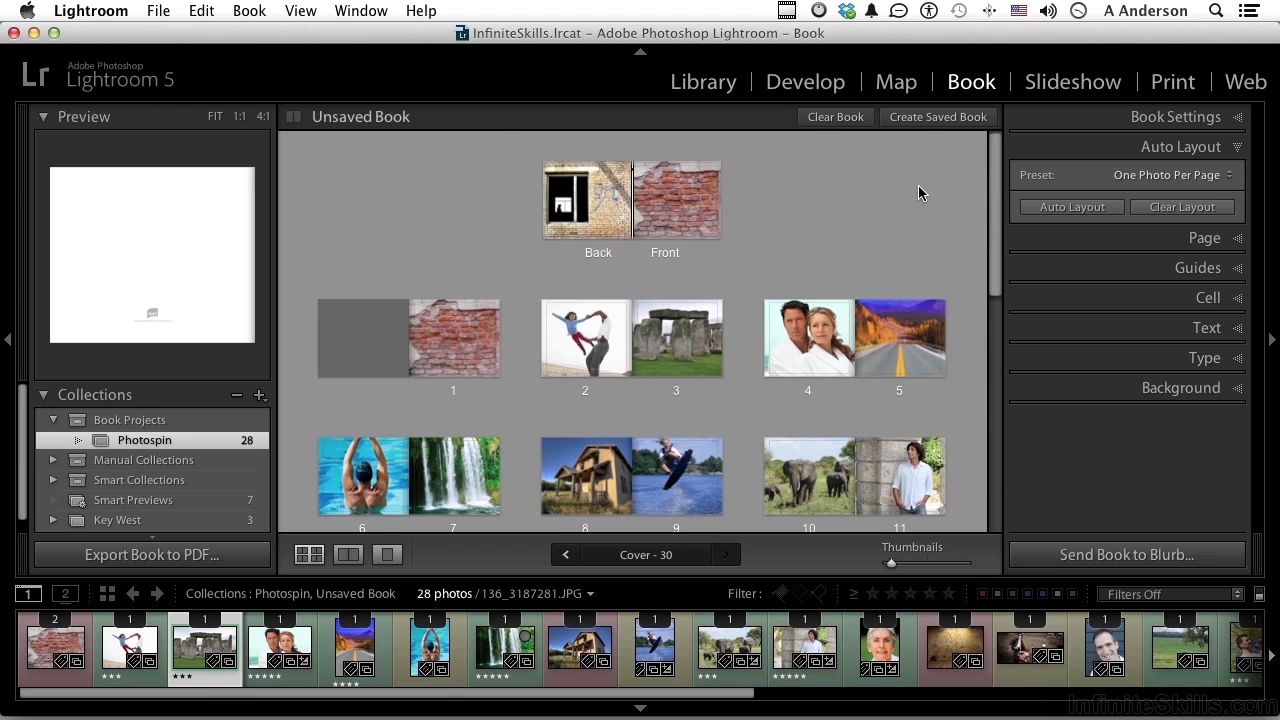
Relay the book with the Left Blank, Right One Photo, Caption preset
click(1175, 178)
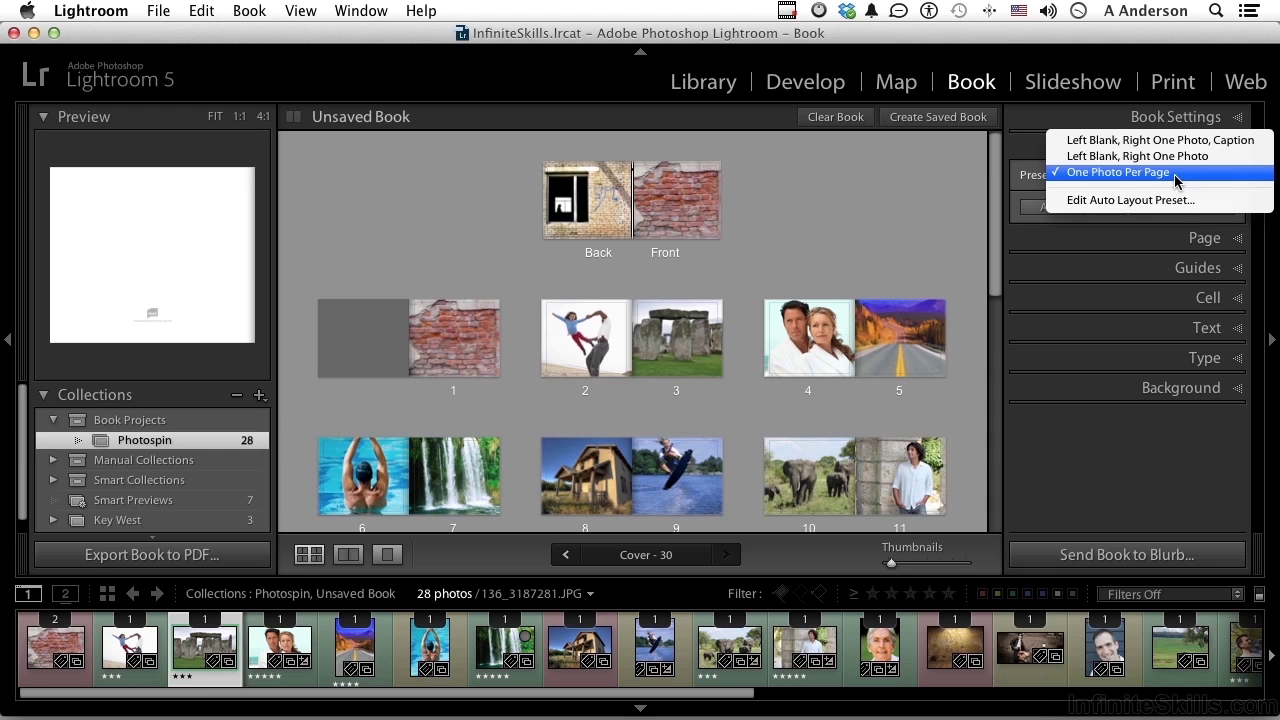
click(1185, 142)
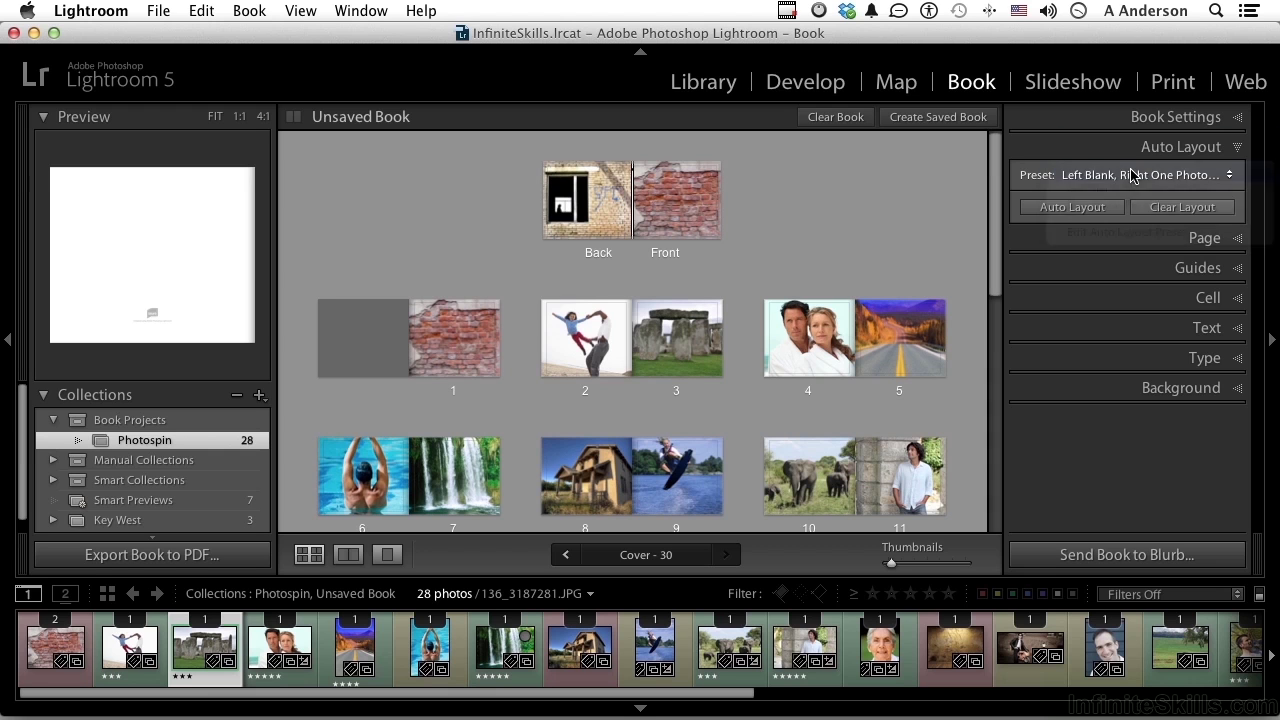
click(1173, 210)
click(1098, 209)
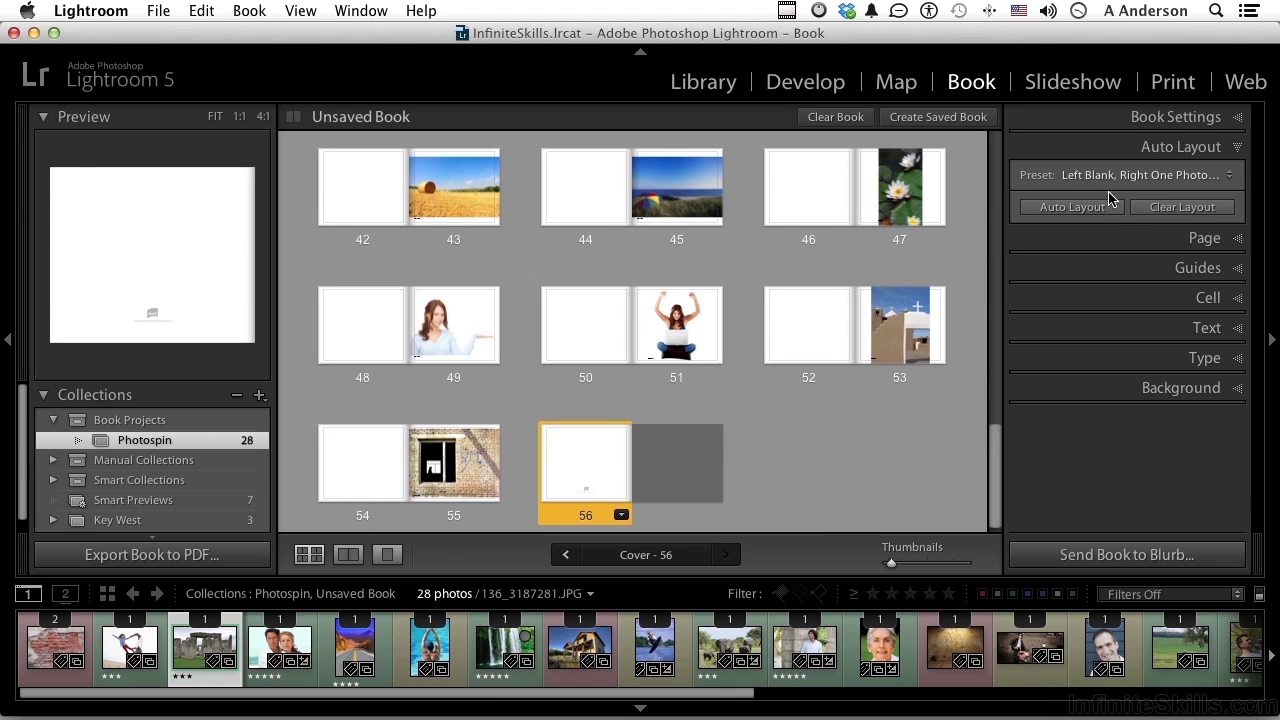
Edit the auto layout preset: left pages fixed one-photo-with-text layout, right pages a smaller framed photo
click(1112, 176)
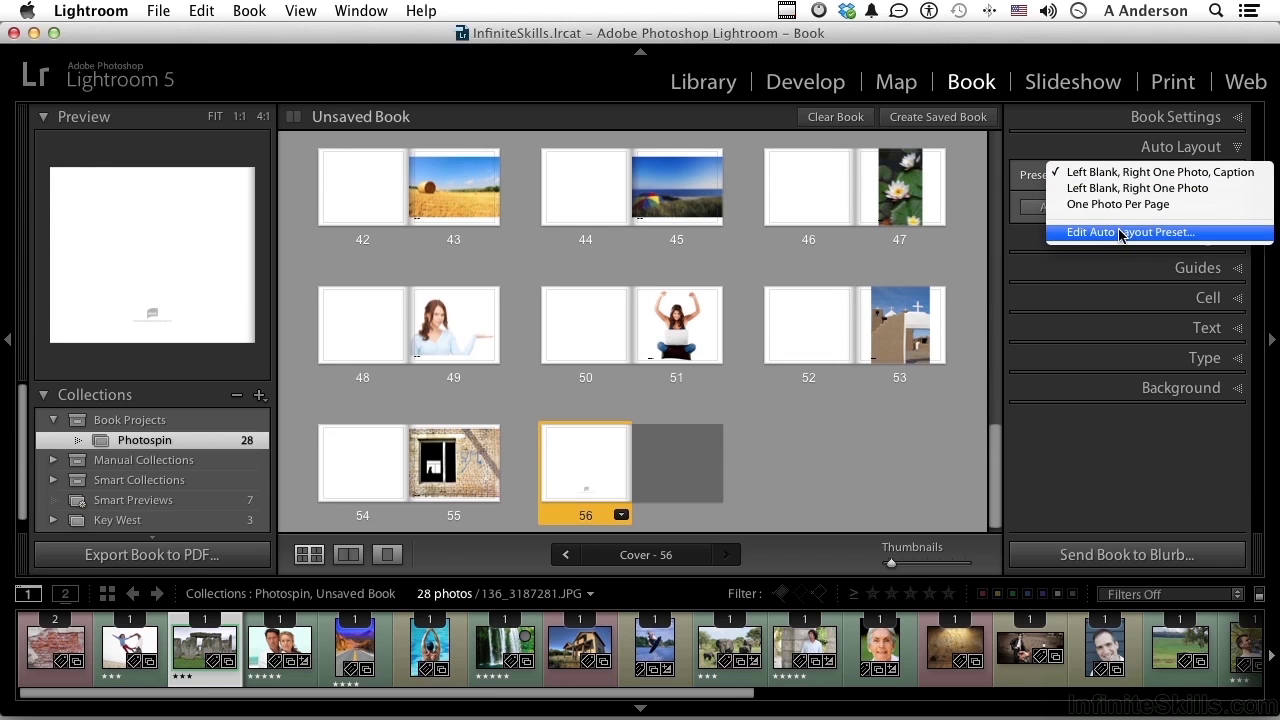
click(1120, 233)
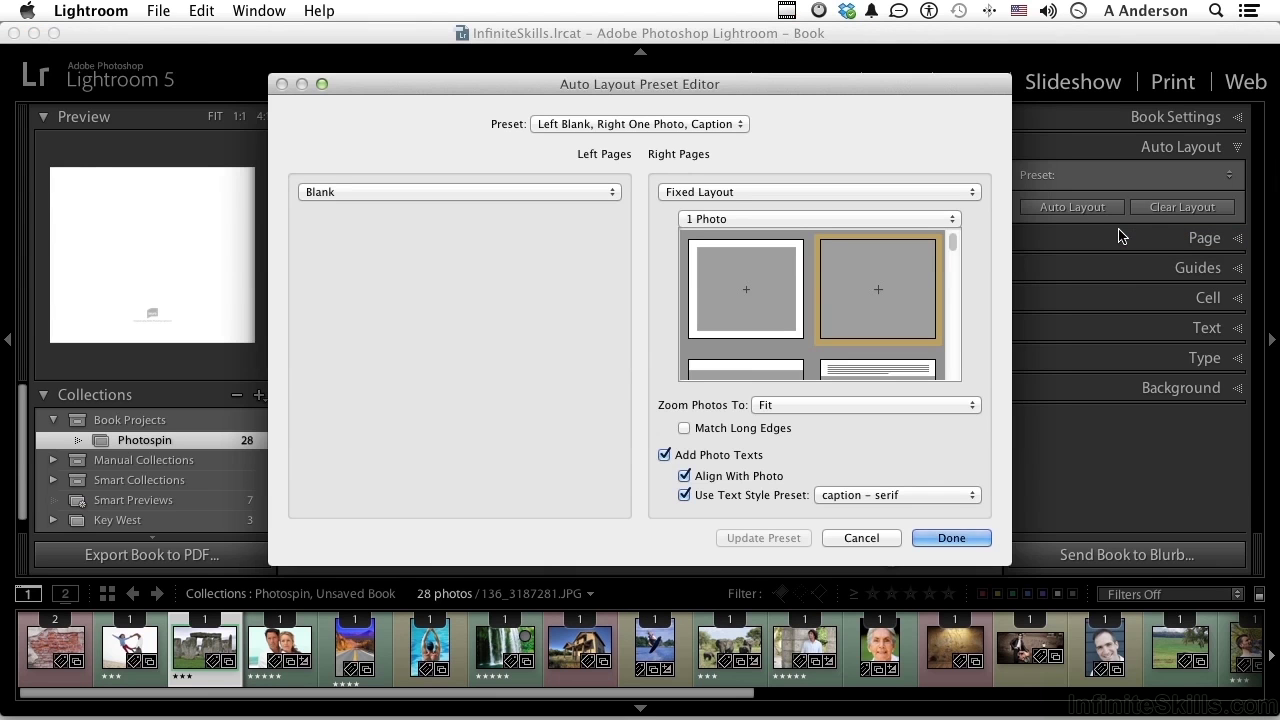
click(448, 194)
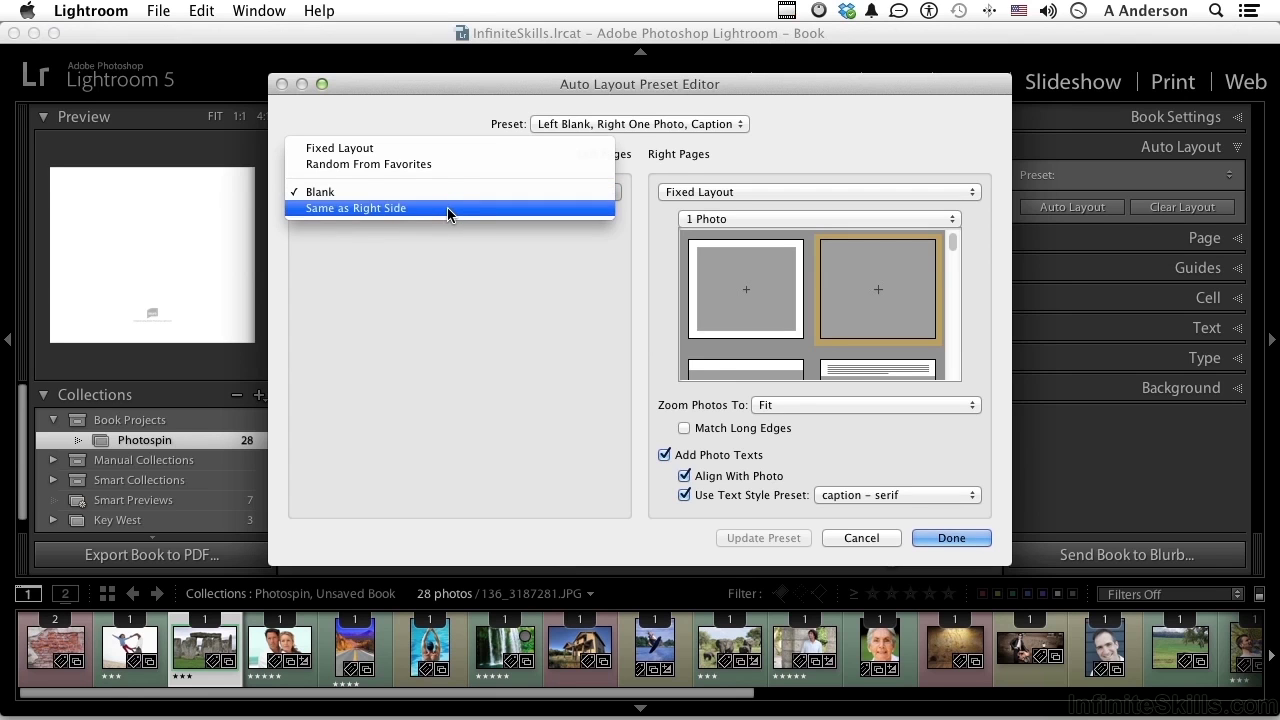
click(424, 148)
scroll(421, 290, down, 3)
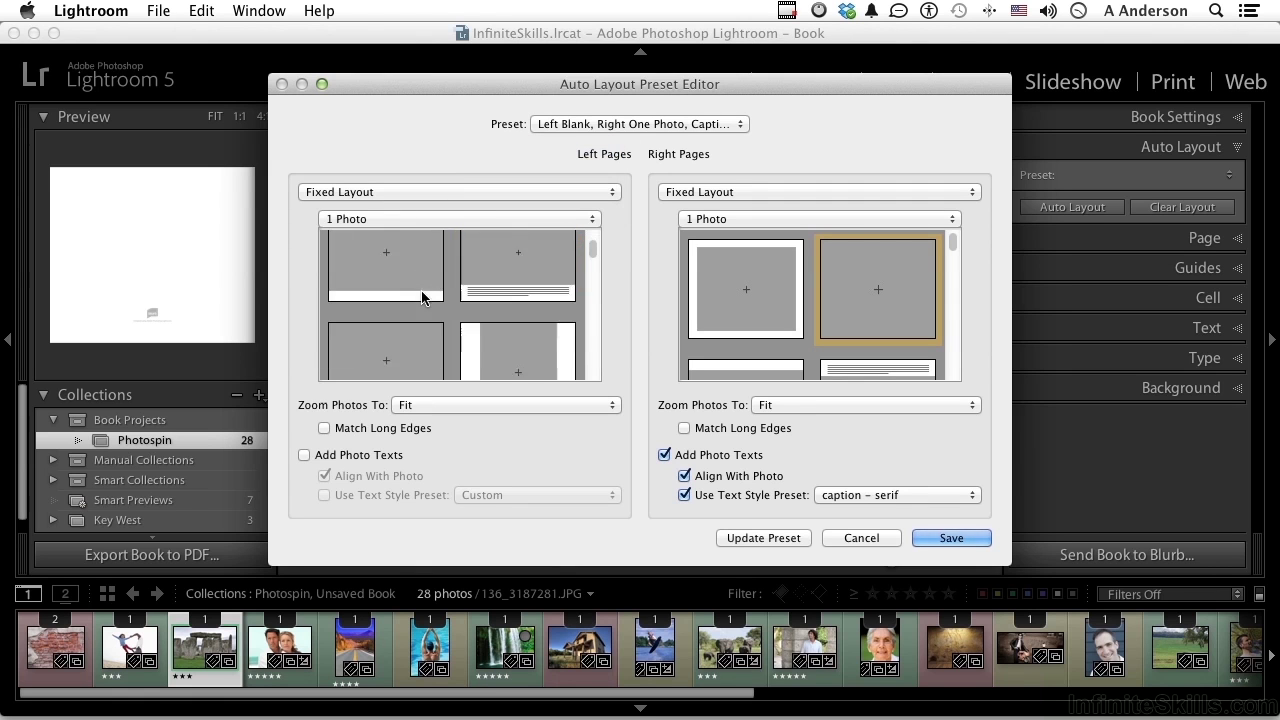
click(421, 290)
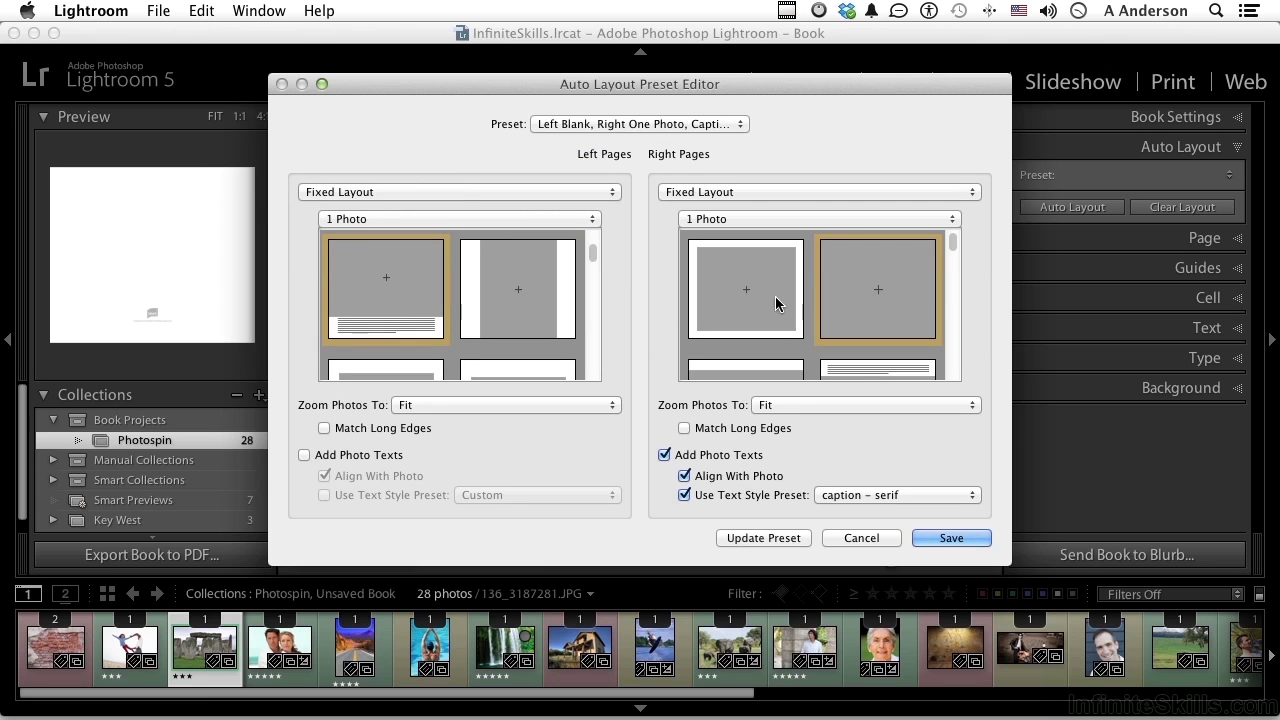
scroll(774, 300, down, 5)
scroll(776, 302, down, 3)
click(850, 260)
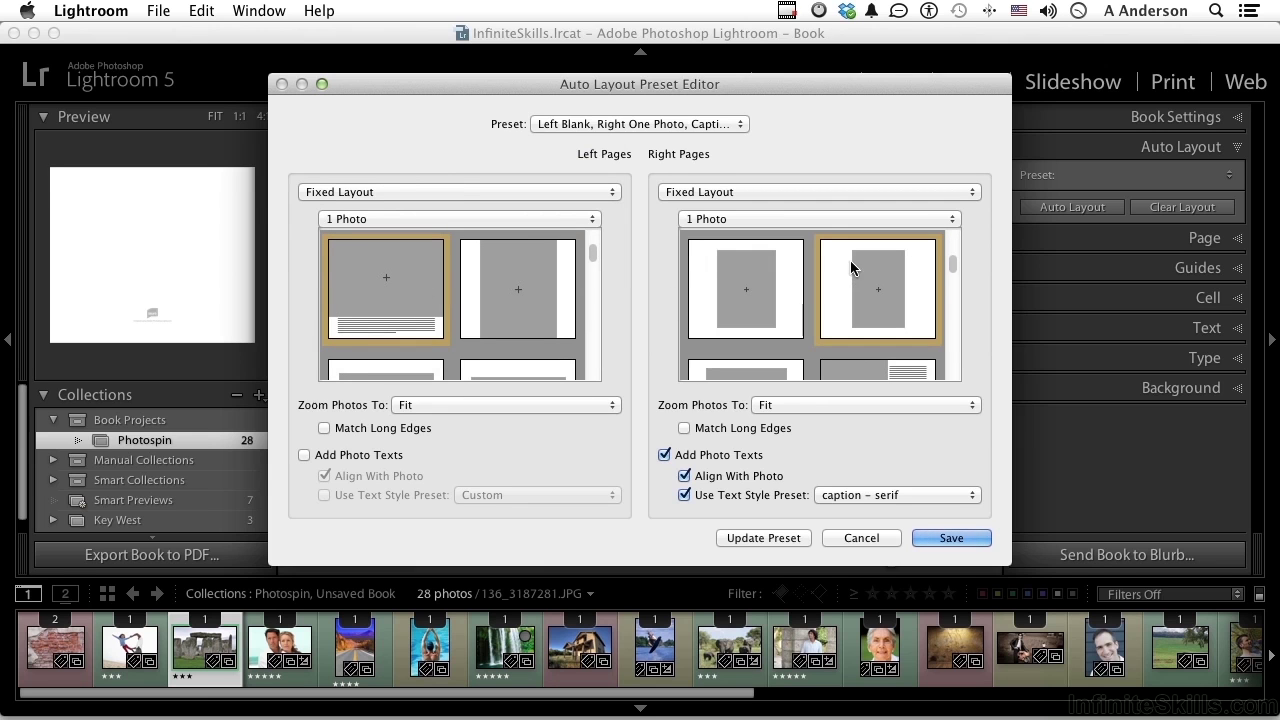
Save the preset as 'New Layout', then clear and auto-lay out the book with it
click(951, 537)
text(New Layout)
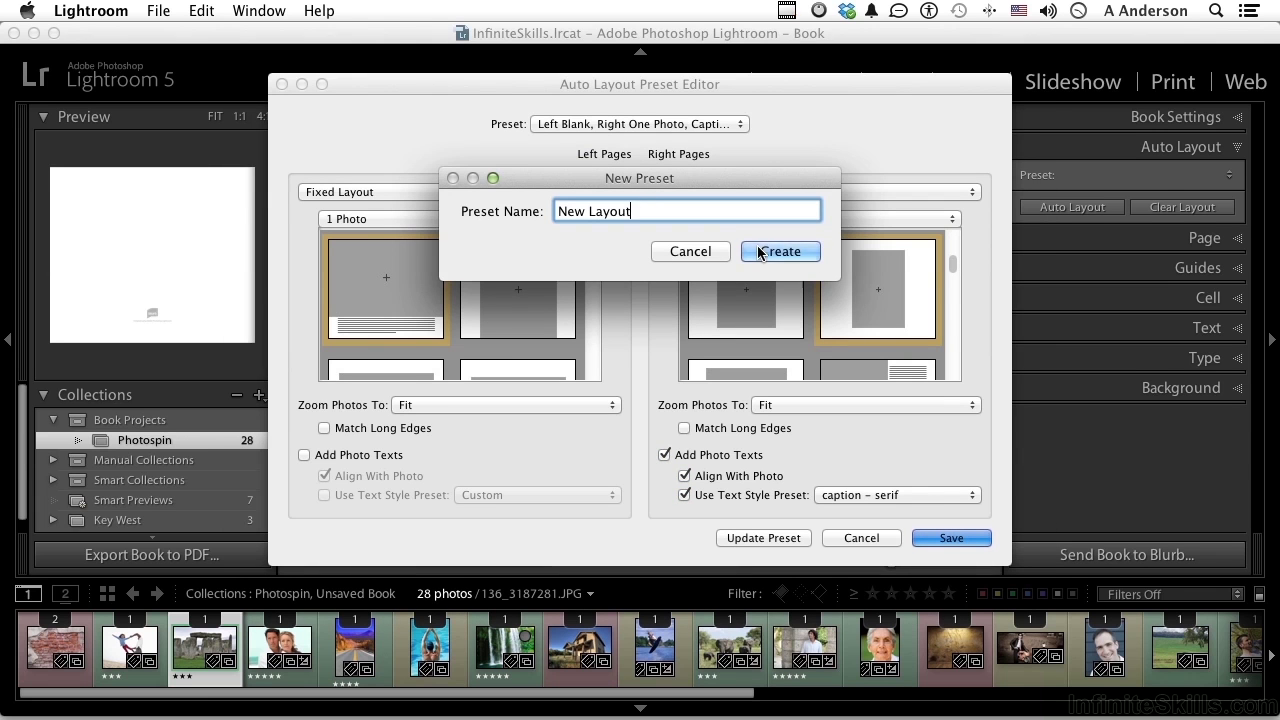
click(759, 252)
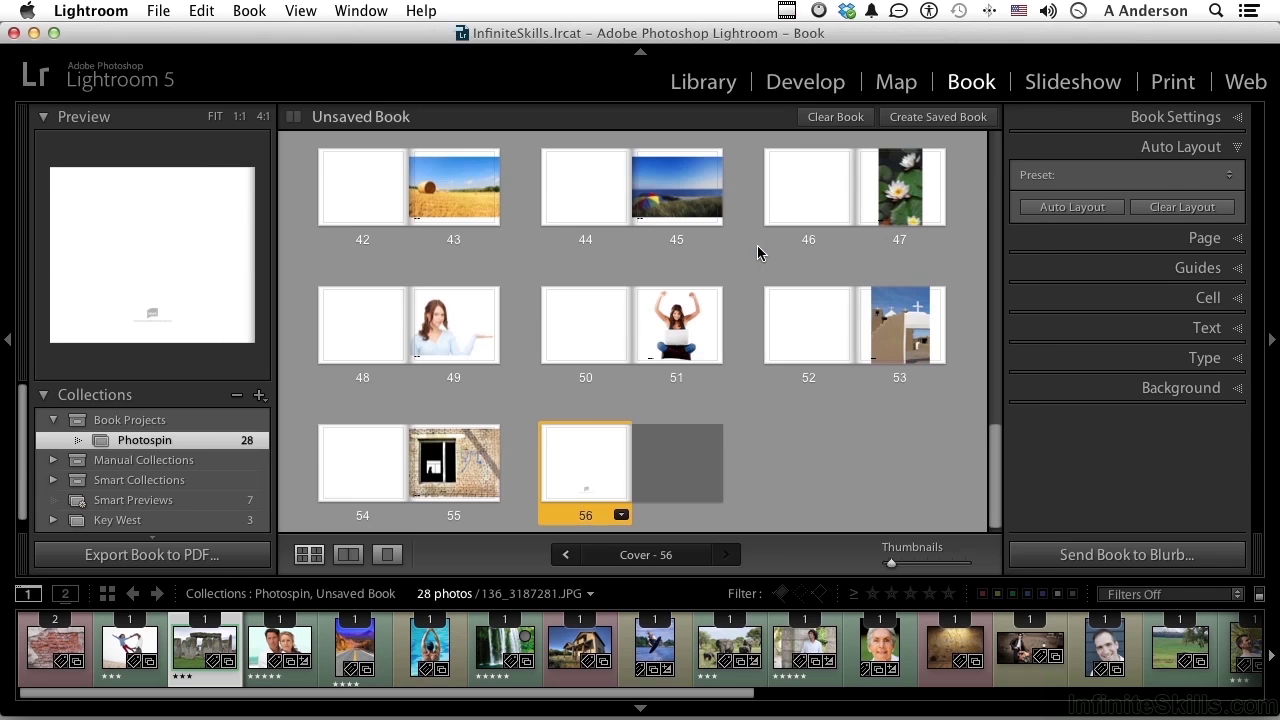
click(1186, 207)
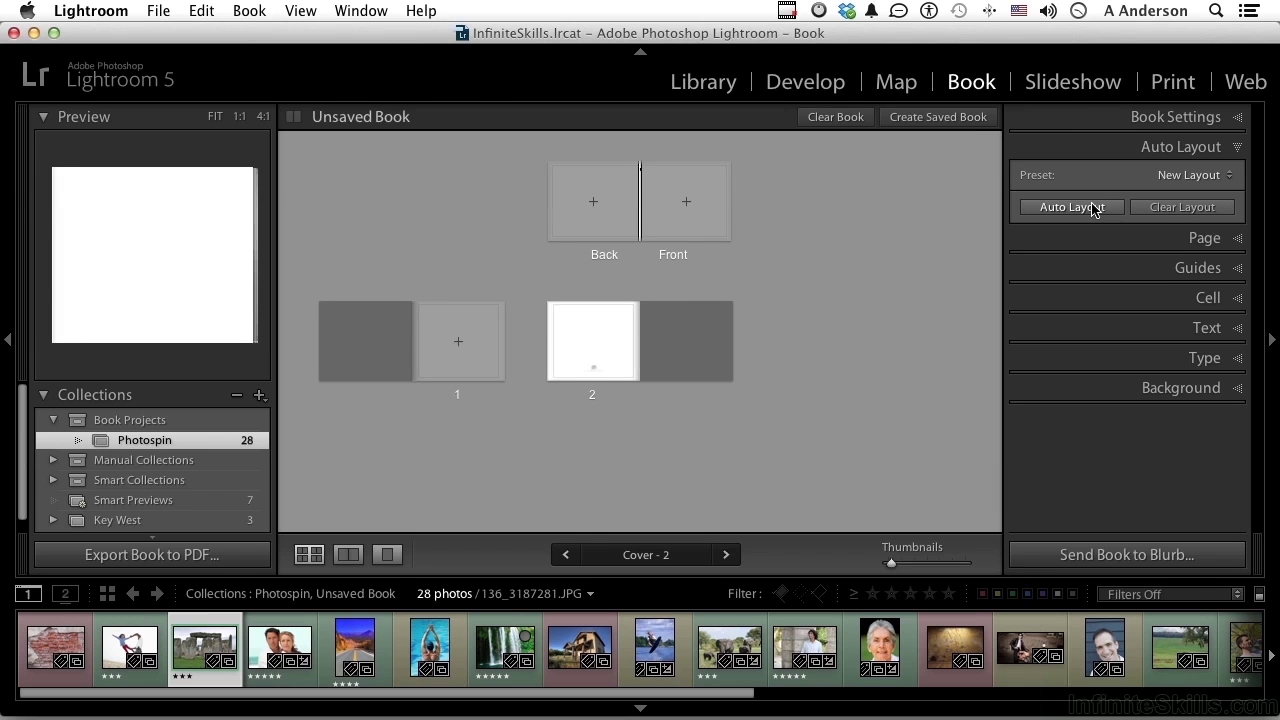
click(1090, 207)
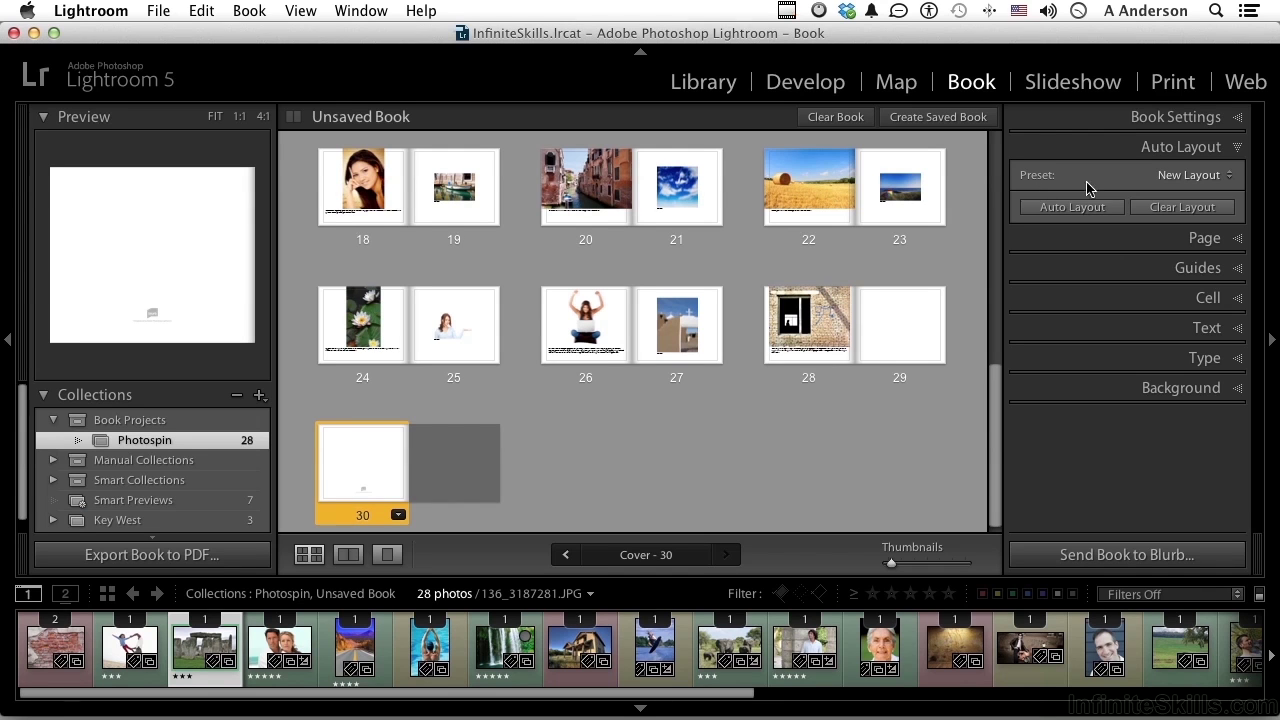
Delete the New Layout preset in the Auto Layout Preset Editor and restore the default presets
click(1196, 184)
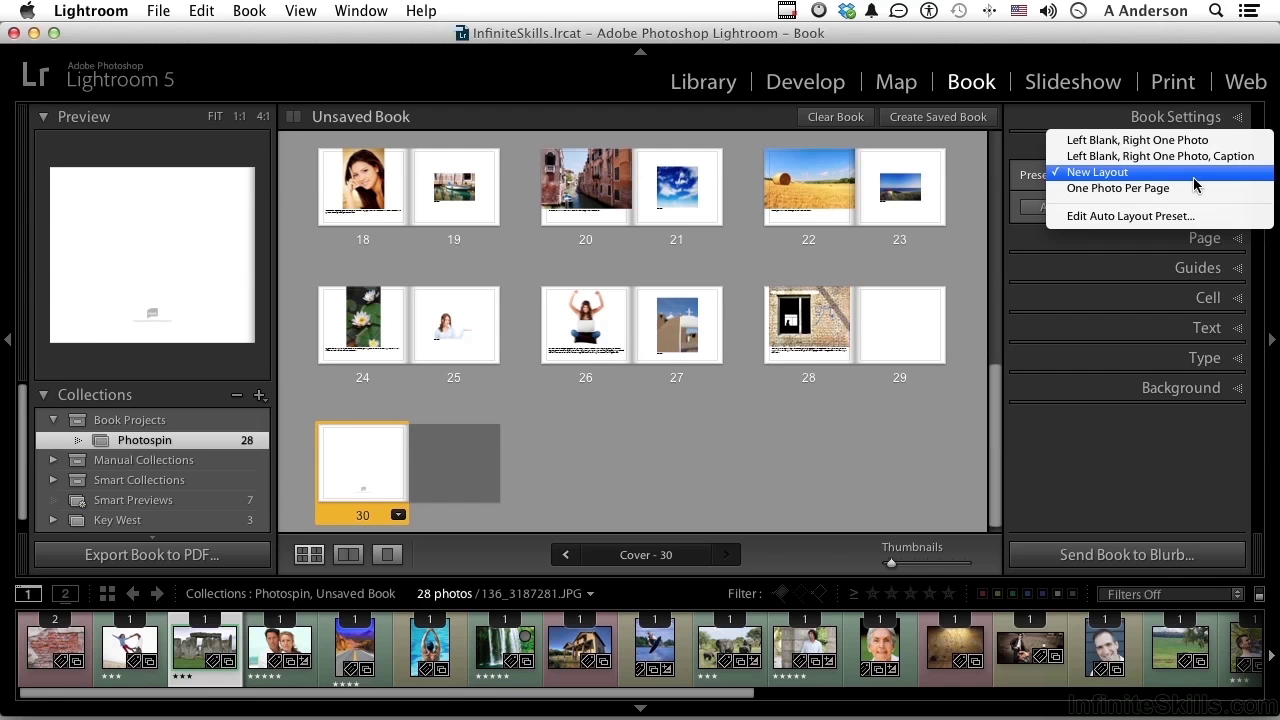
click(1186, 216)
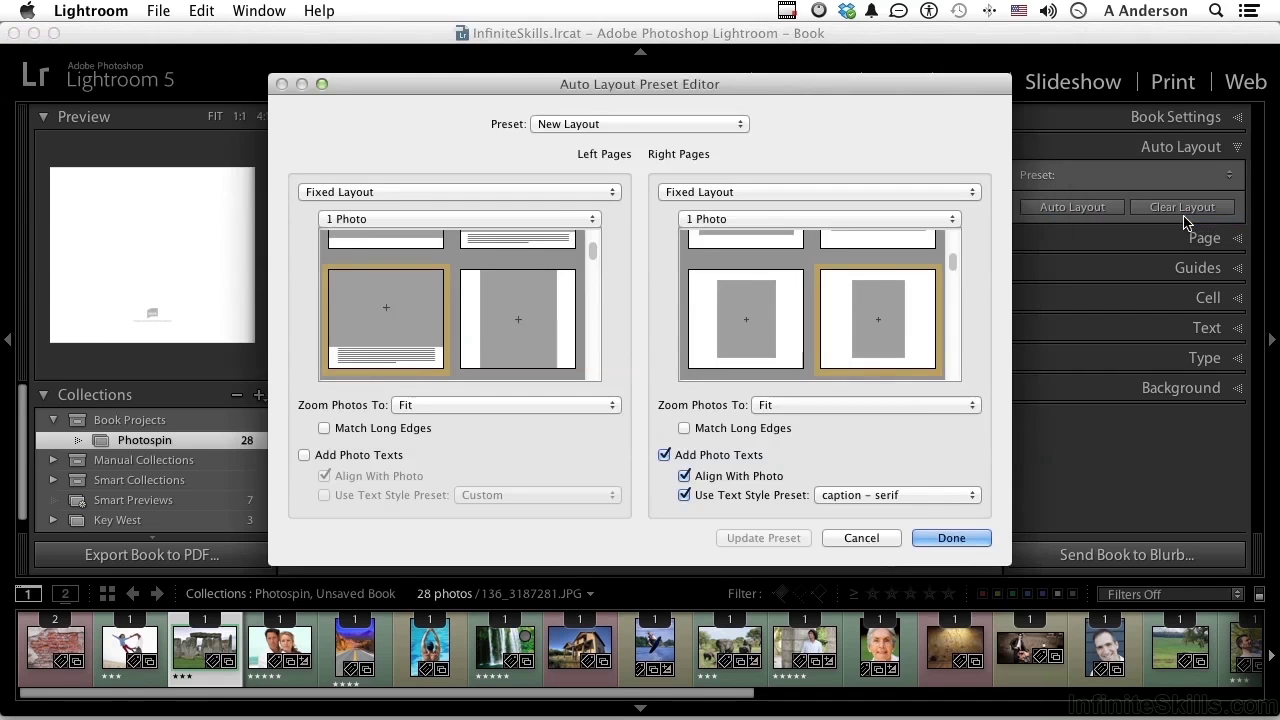
click(740, 124)
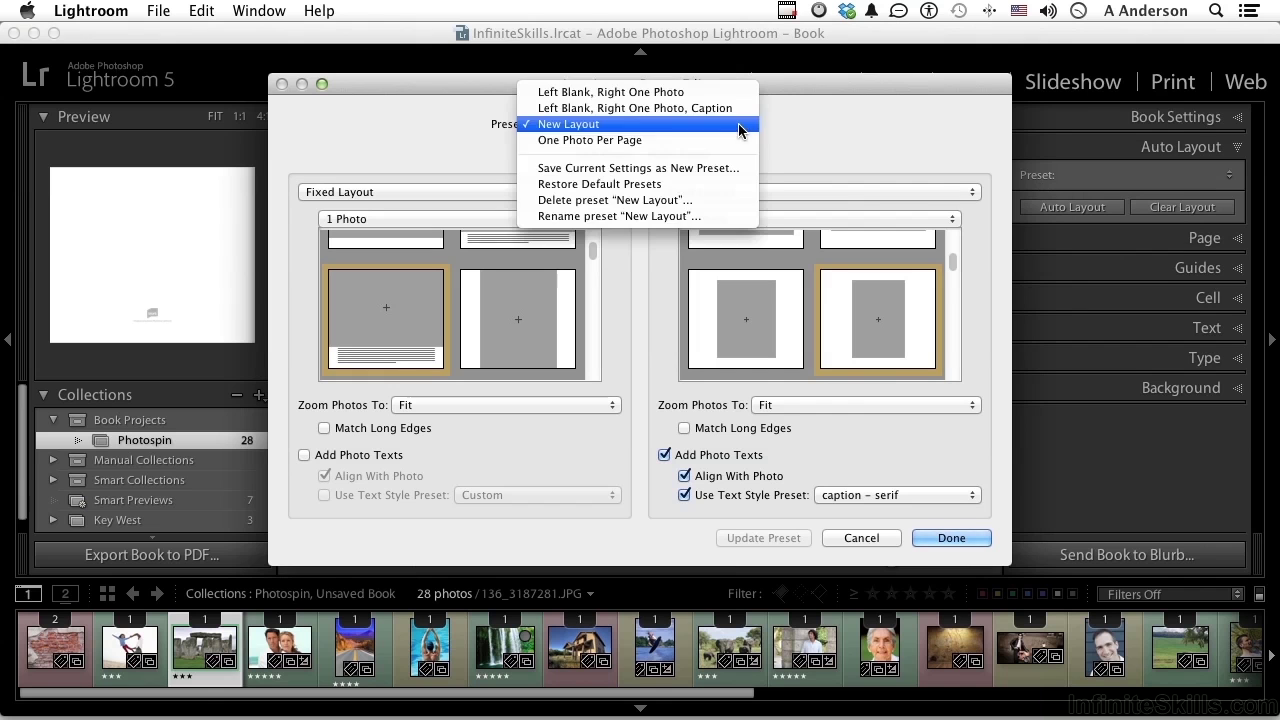
click(707, 201)
click(697, 262)
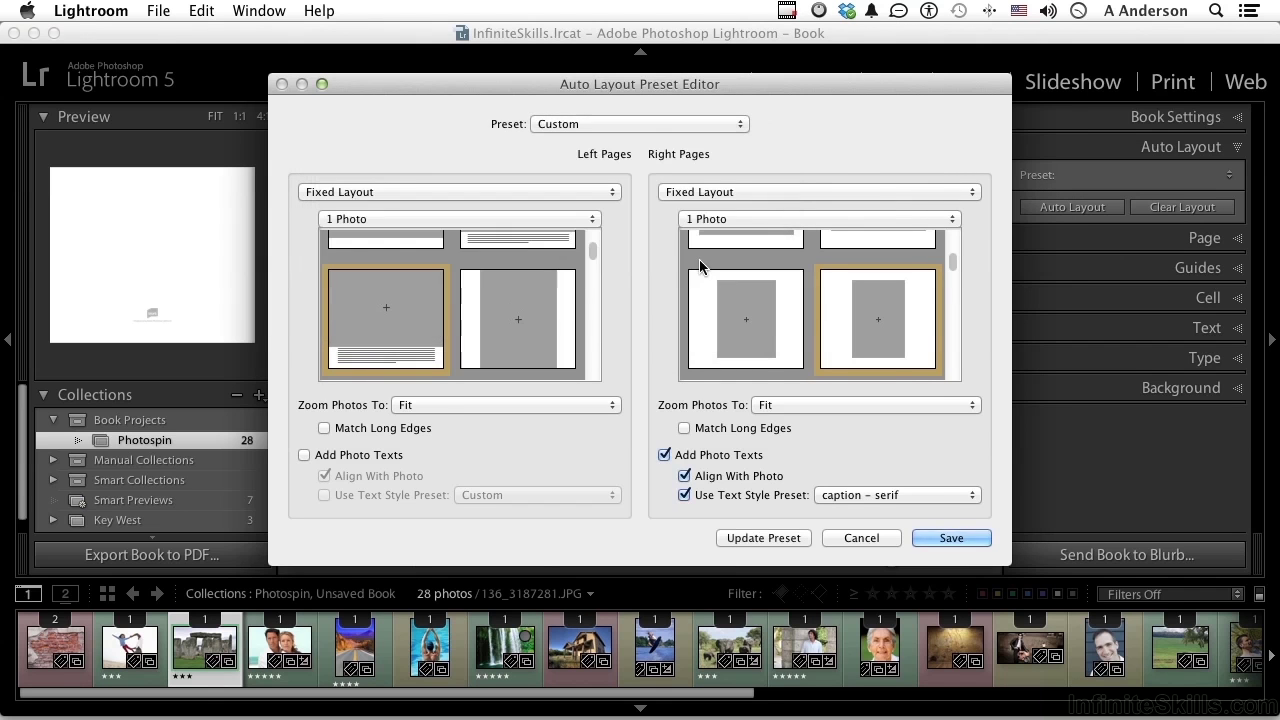
click(643, 125)
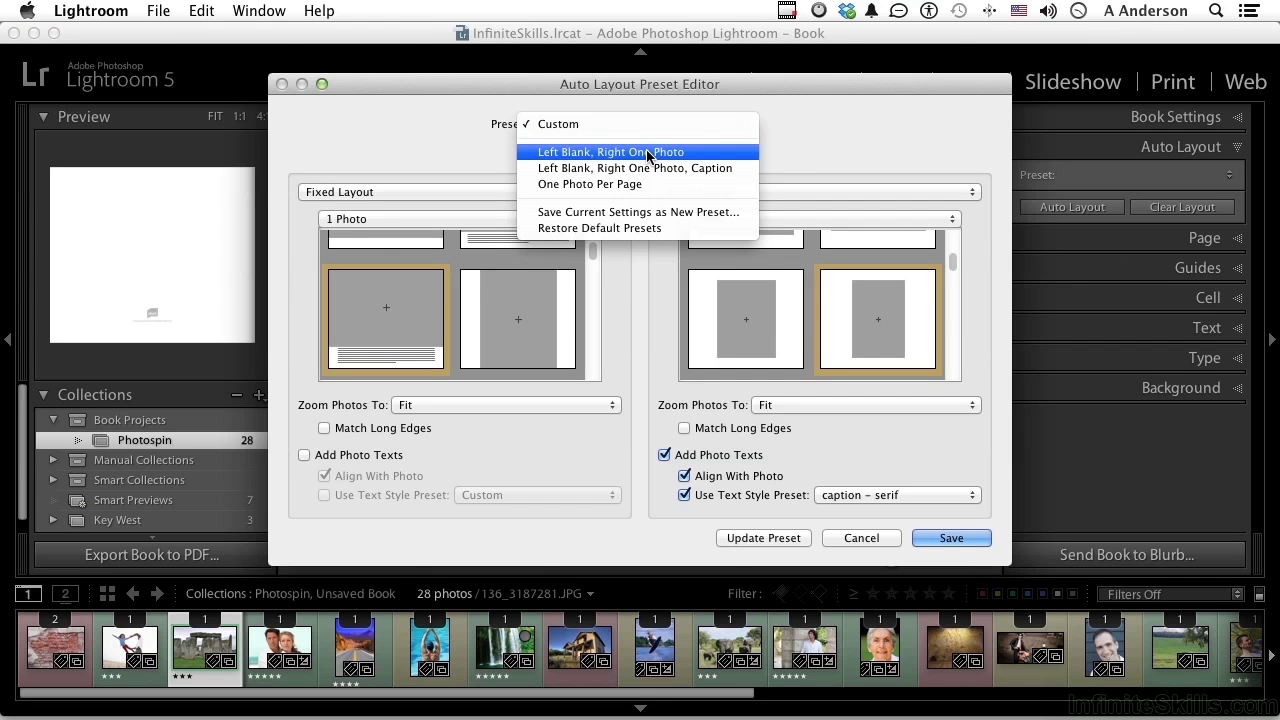
click(638, 229)
click(777, 538)
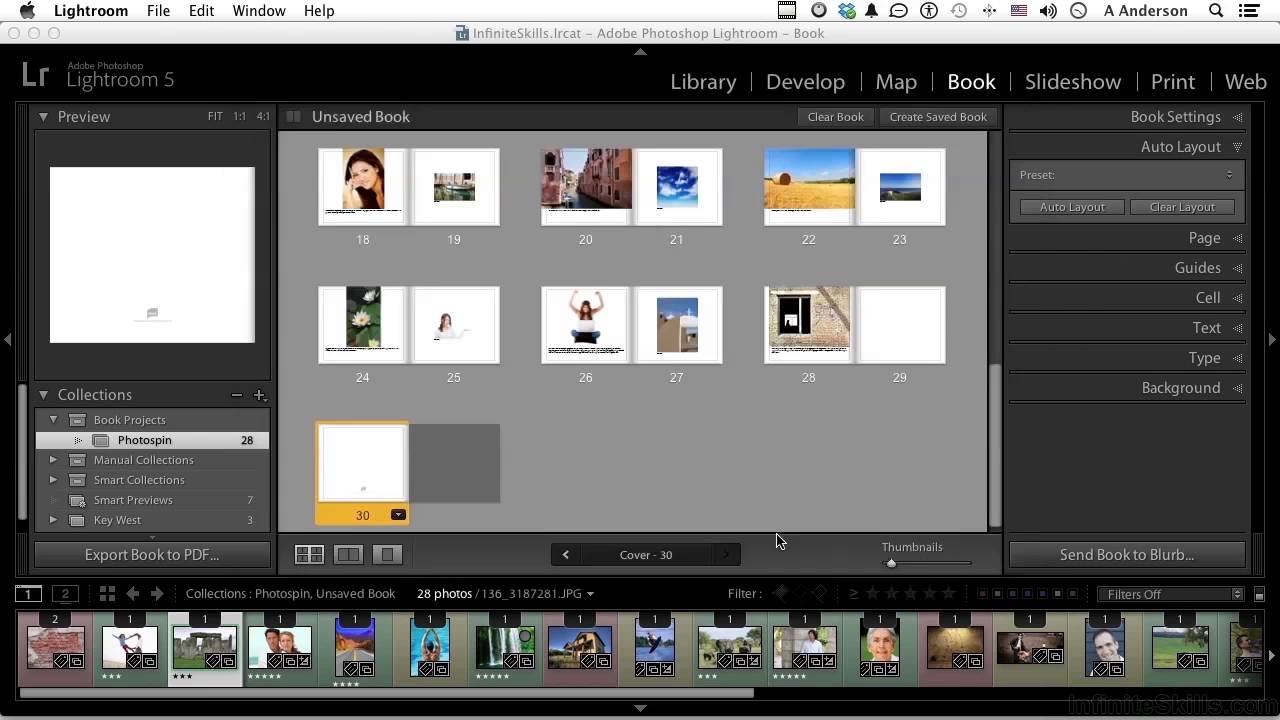
Clear the book and auto-lay it out with the One Photo Per Page preset
click(1231, 176)
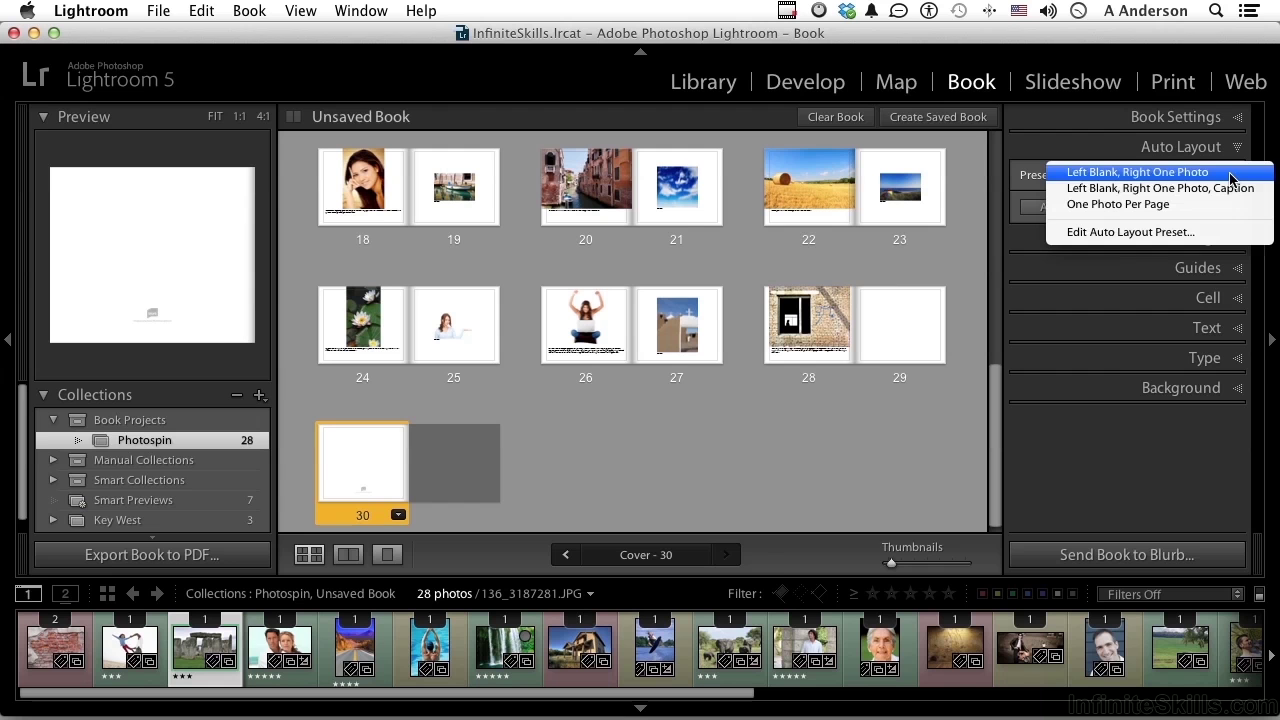
click(1220, 204)
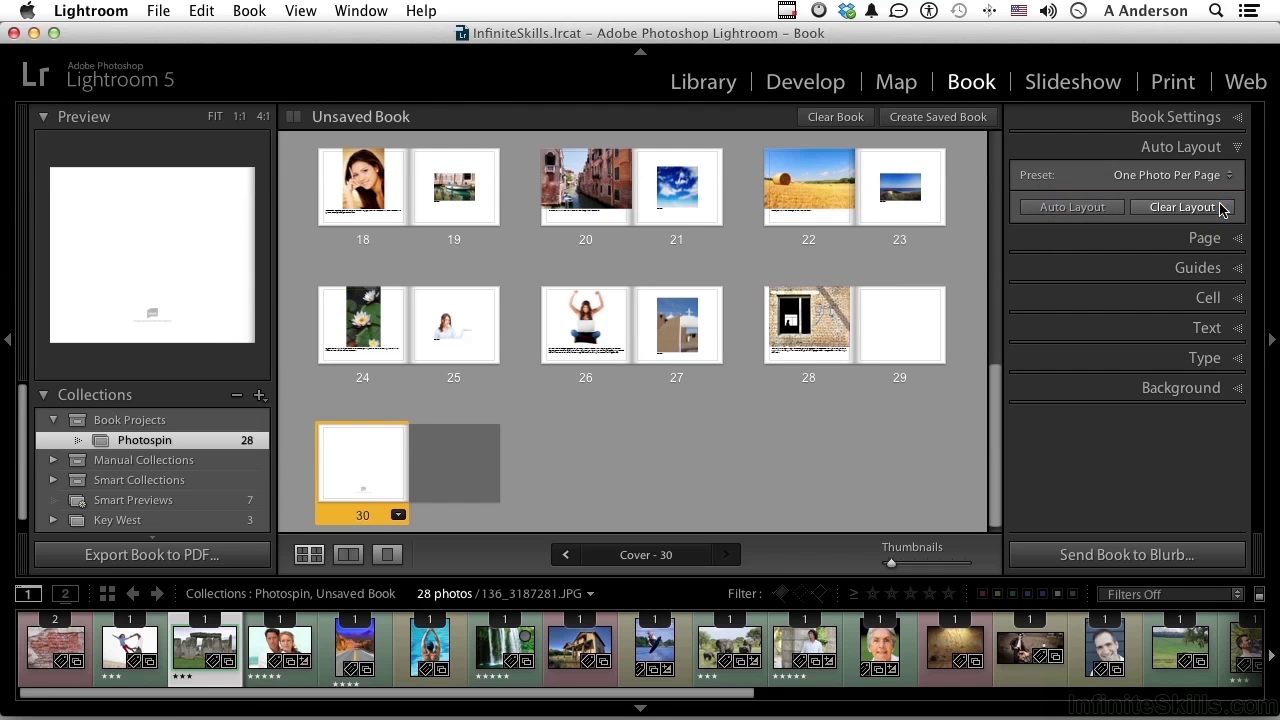
click(1155, 208)
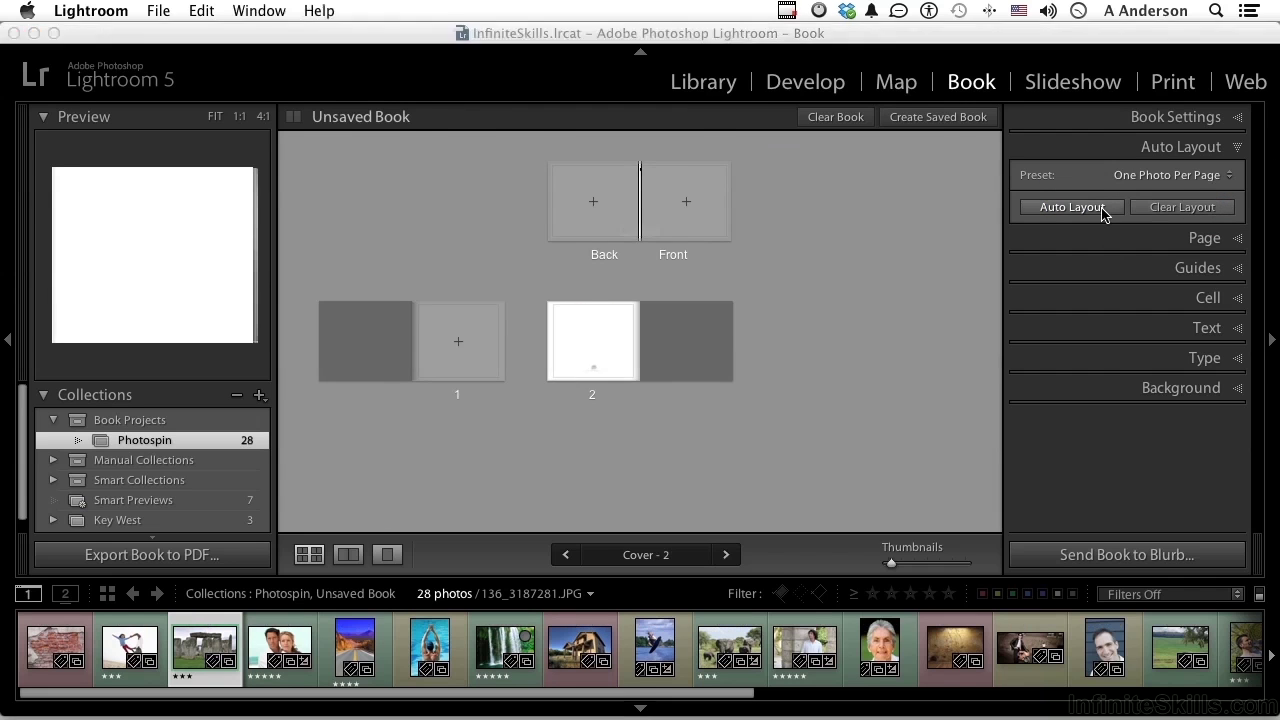
click(1068, 207)
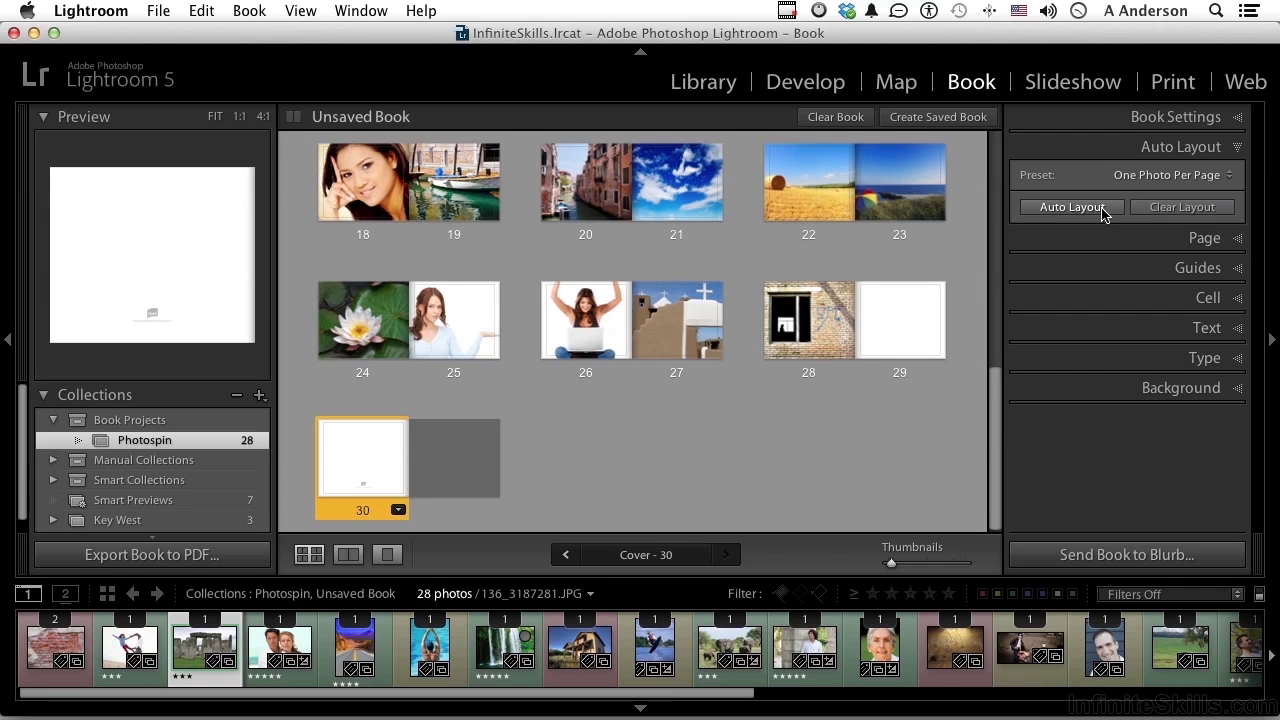
Expand the Page panel, view spread 22–23, and turn on page numbers
click(1172, 240)
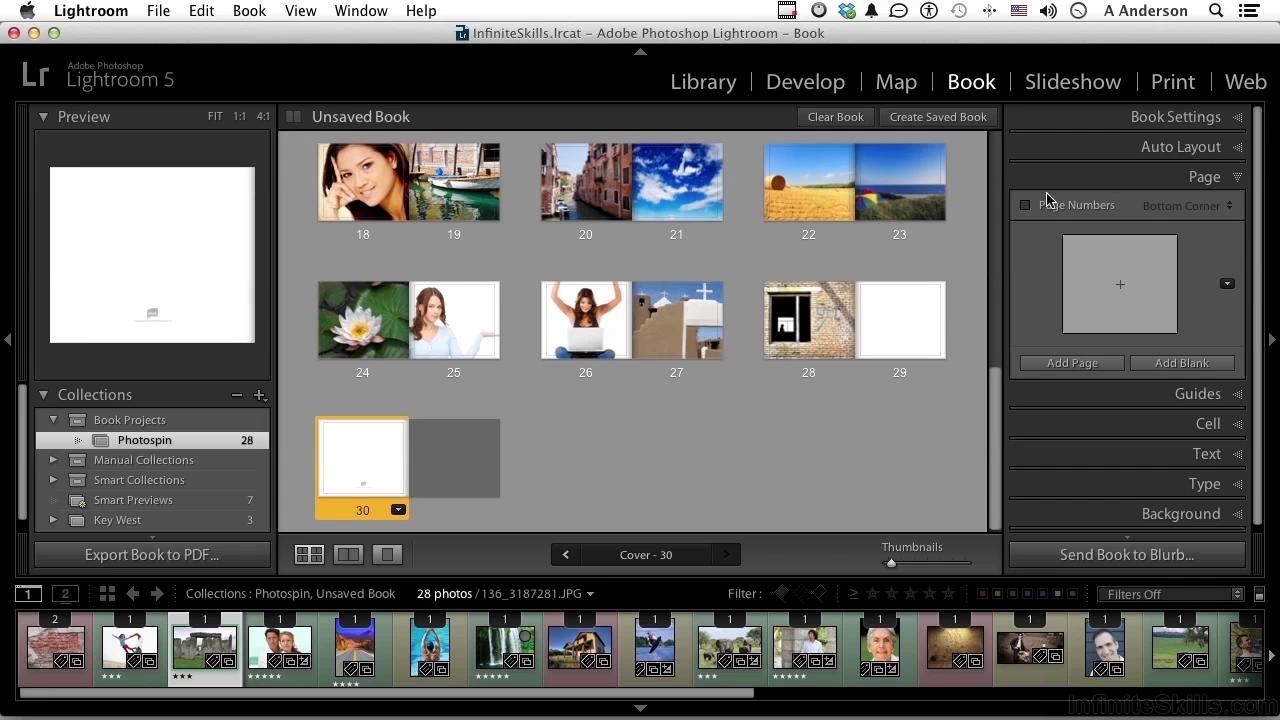
click(816, 203)
double_click(815, 201)
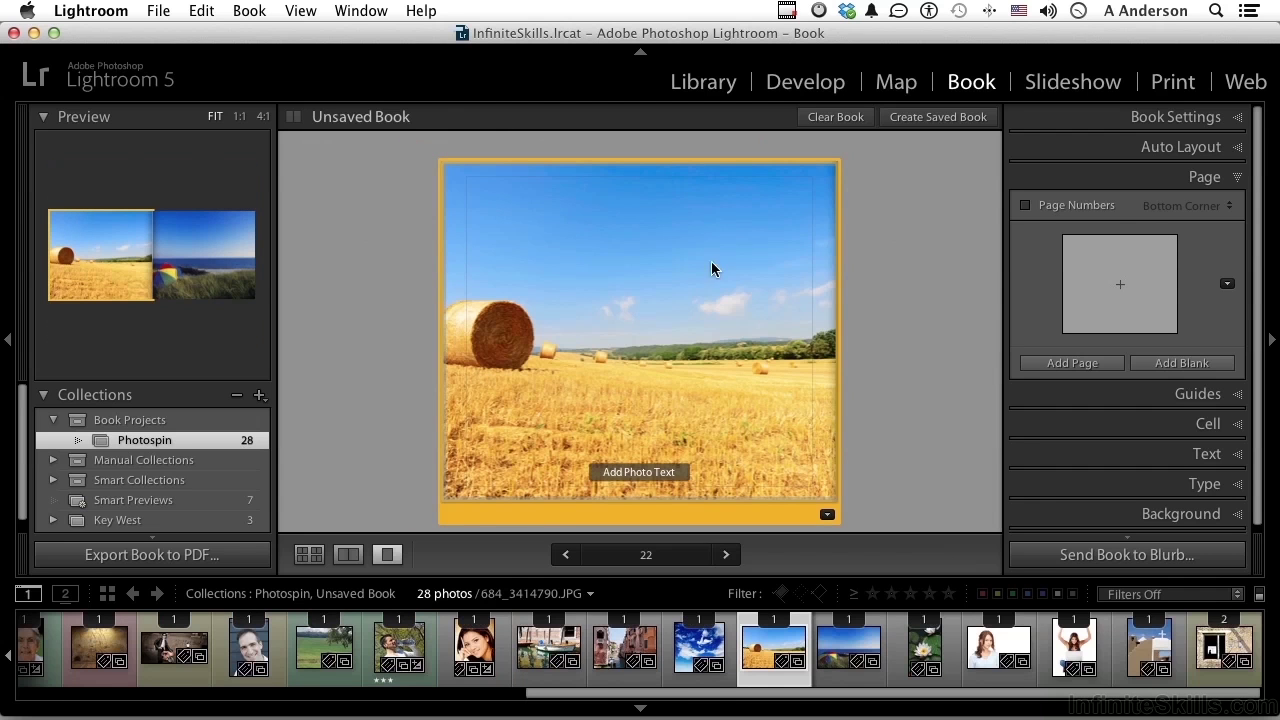
click(348, 556)
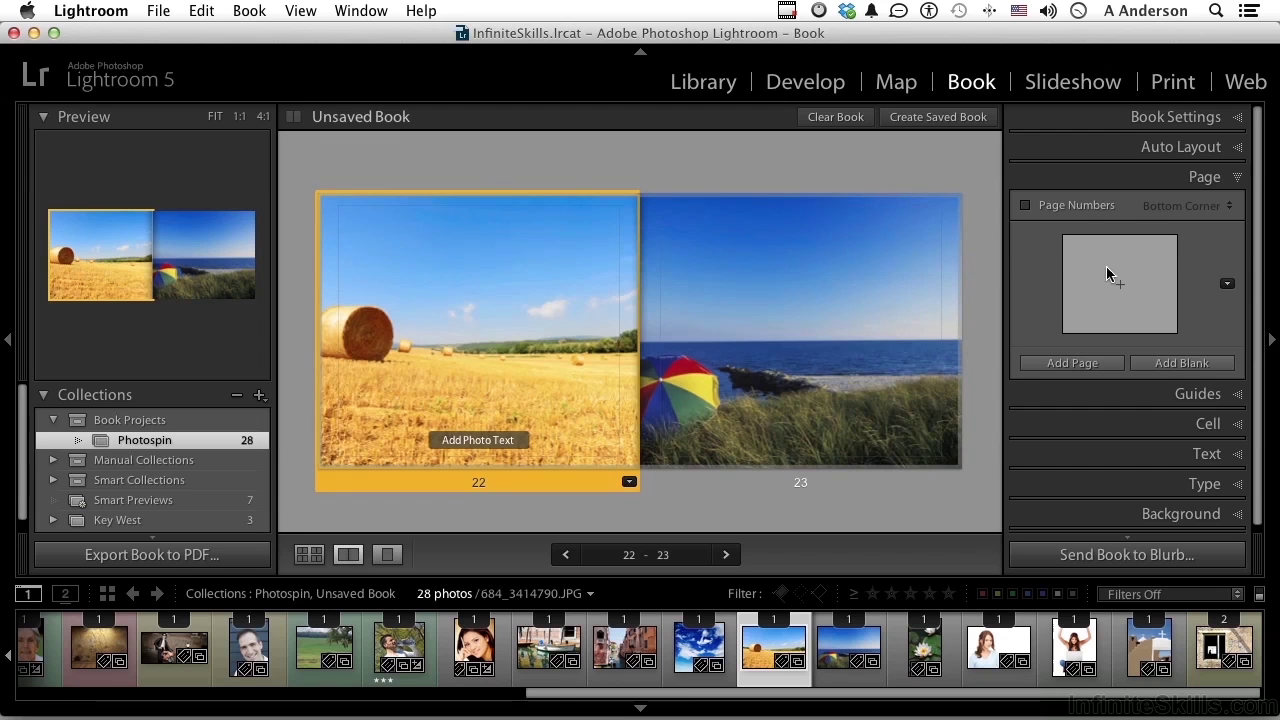
click(1025, 207)
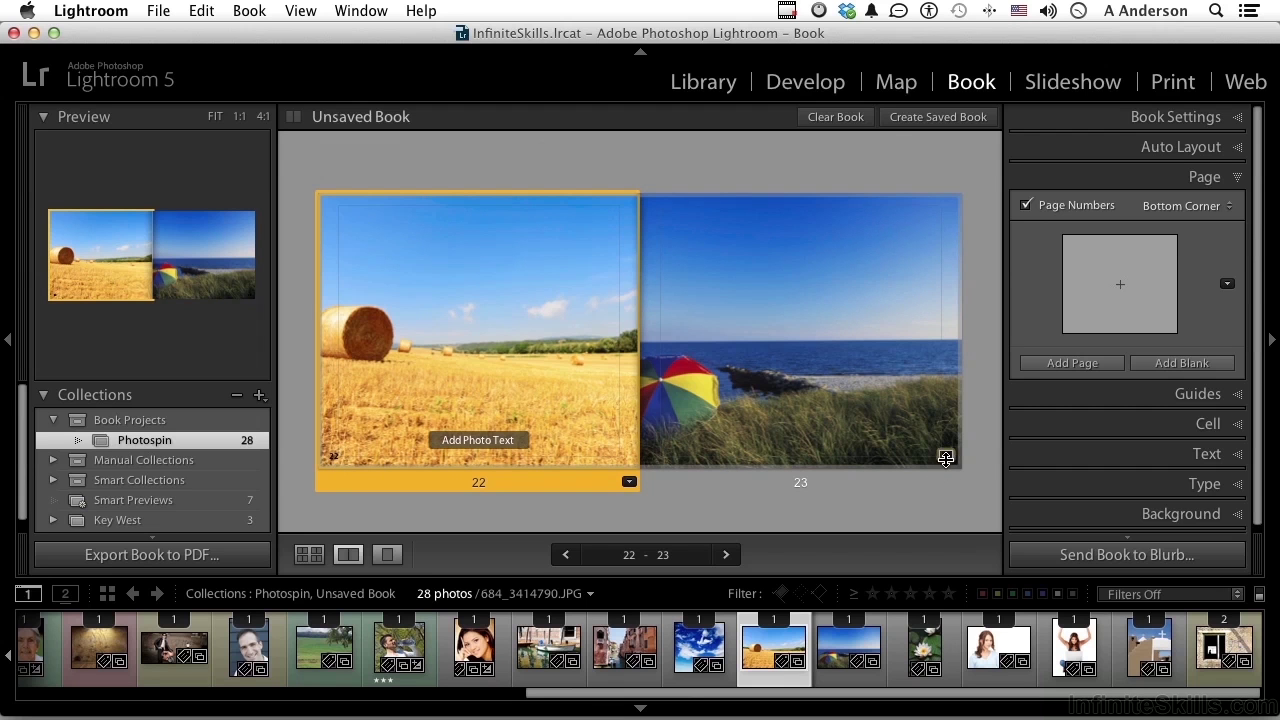
Open spread 16–17 and keep page numbers in the Bottom Corner
click(309, 554)
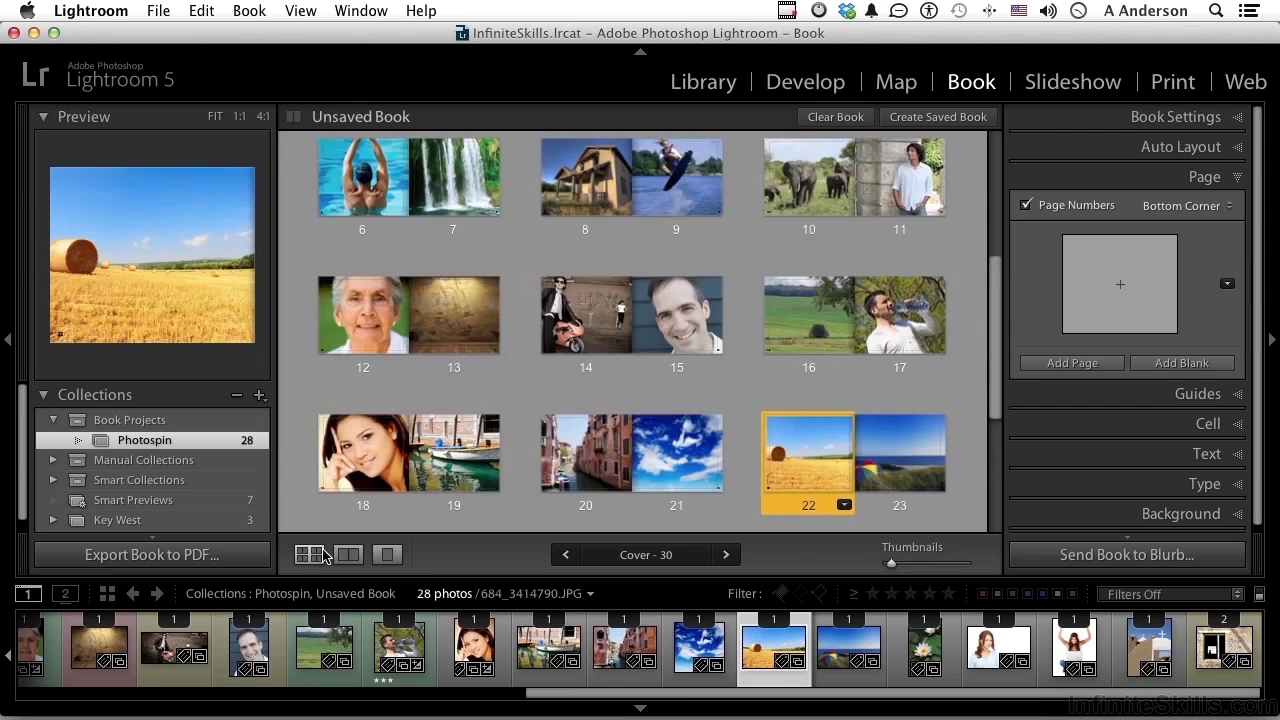
double_click(832, 327)
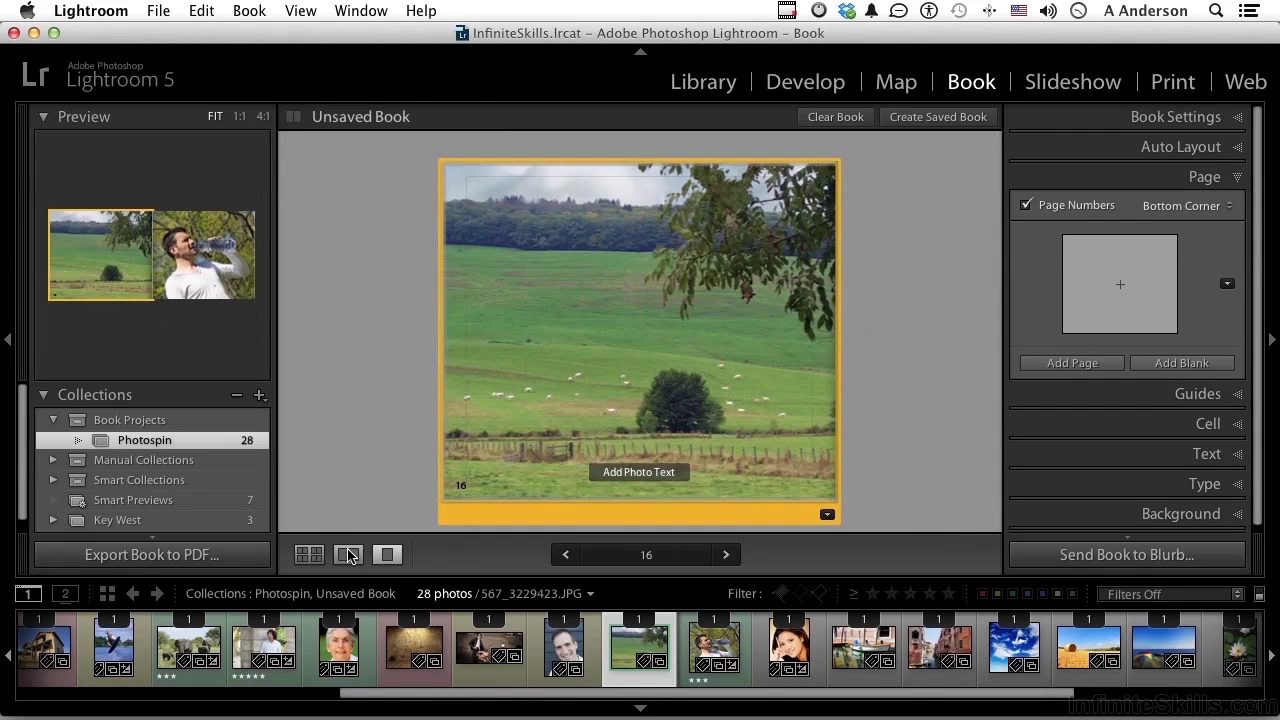
click(348, 554)
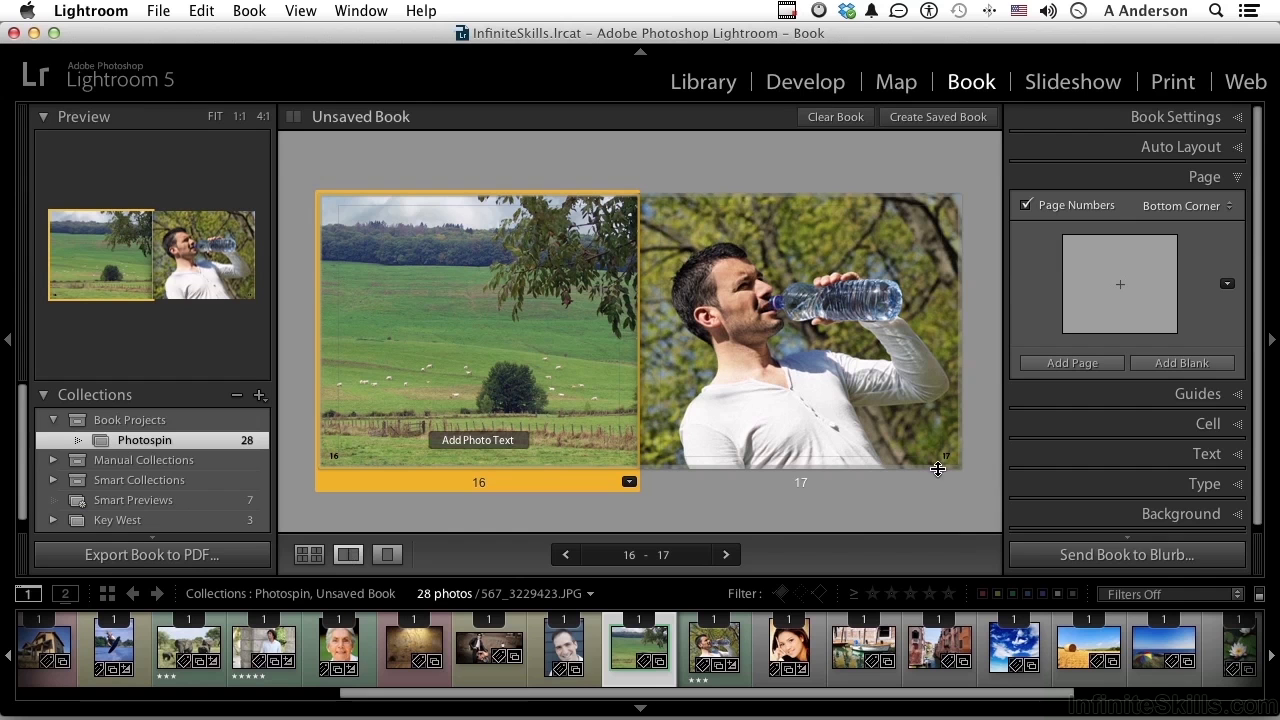
click(1204, 207)
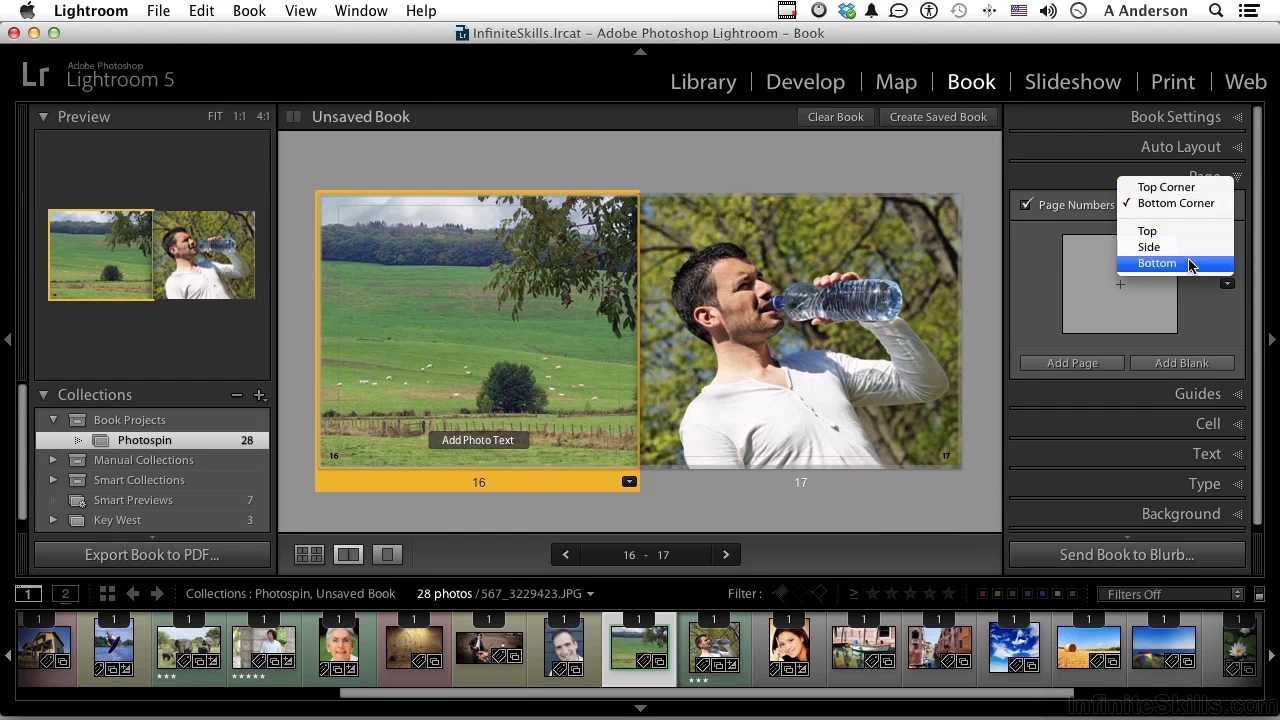
click(1036, 278)
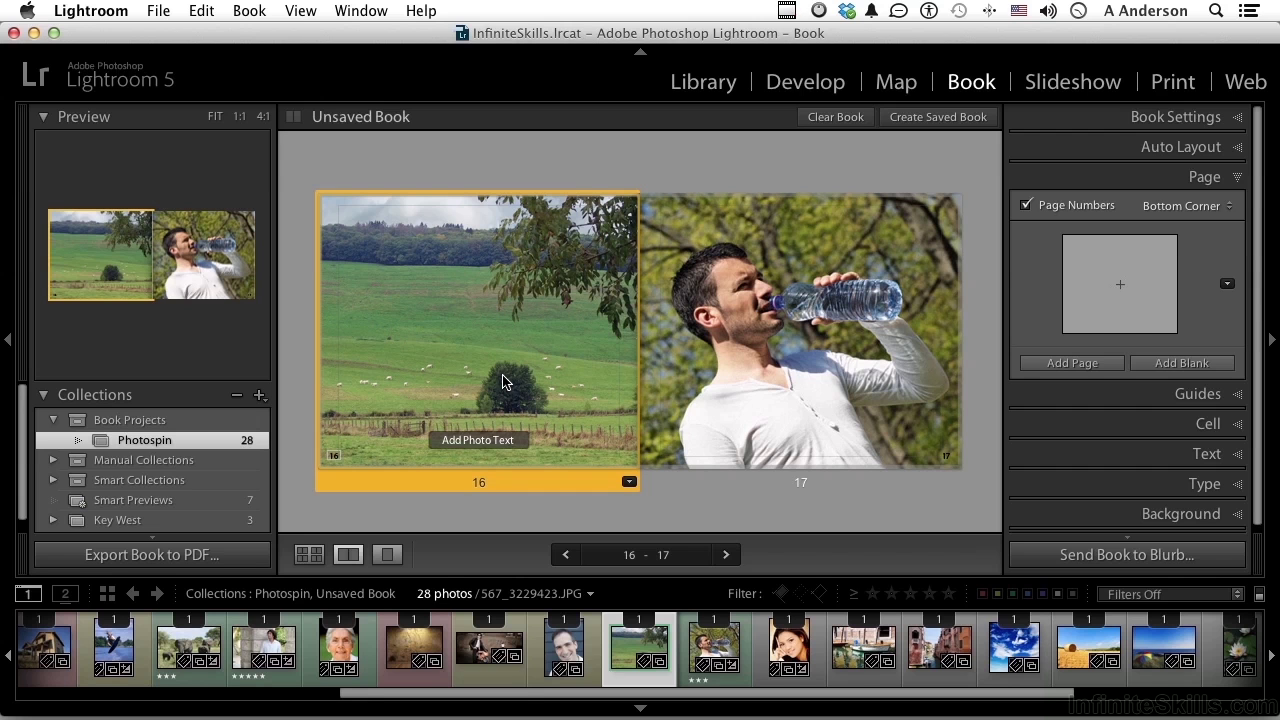
List the page layout templates for page 16
click(1228, 286)
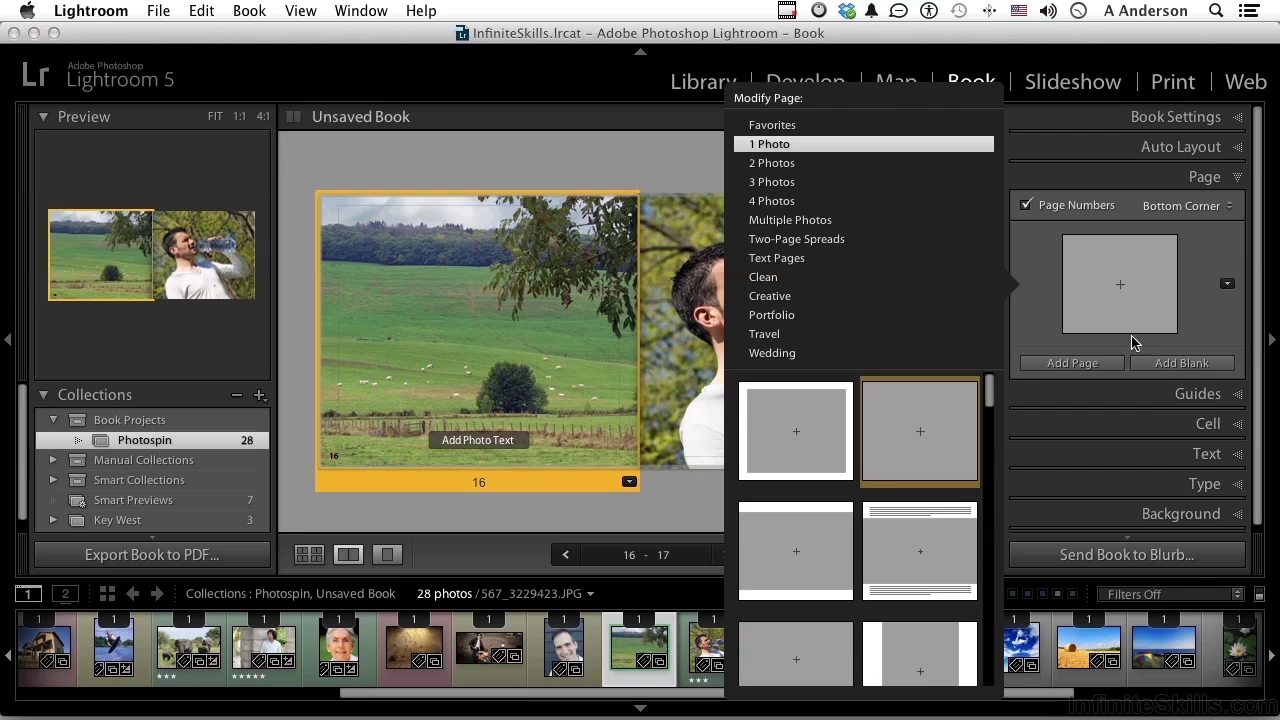
scroll(909, 502, down, 3)
scroll(909, 497, down, 2)
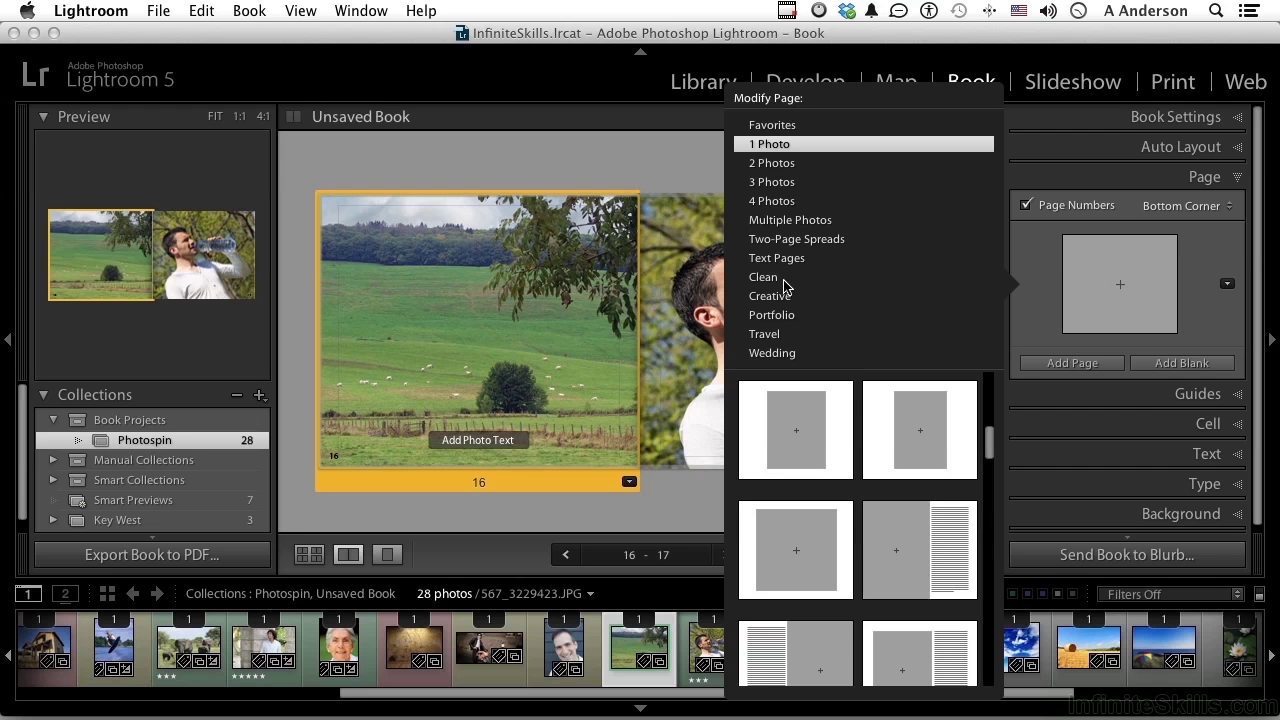
Apply a side-by-side 2 Photos layout to page 16
click(775, 164)
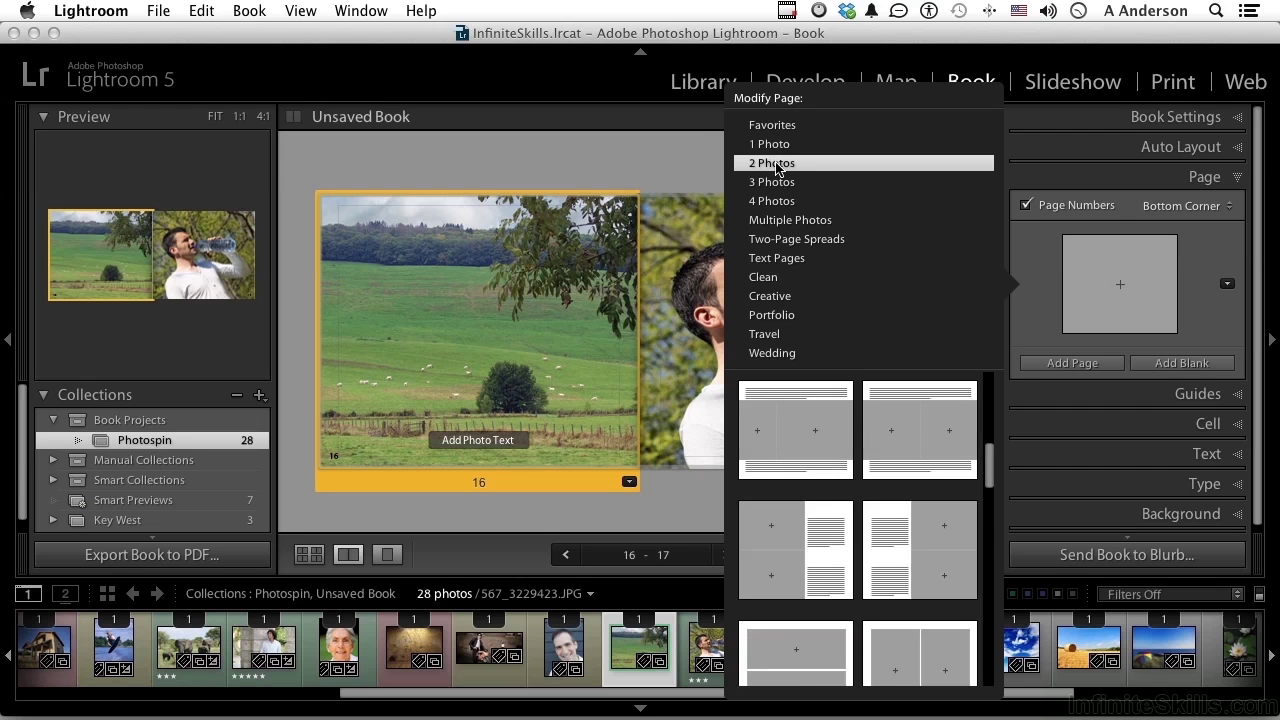
scroll(894, 522, down, 3)
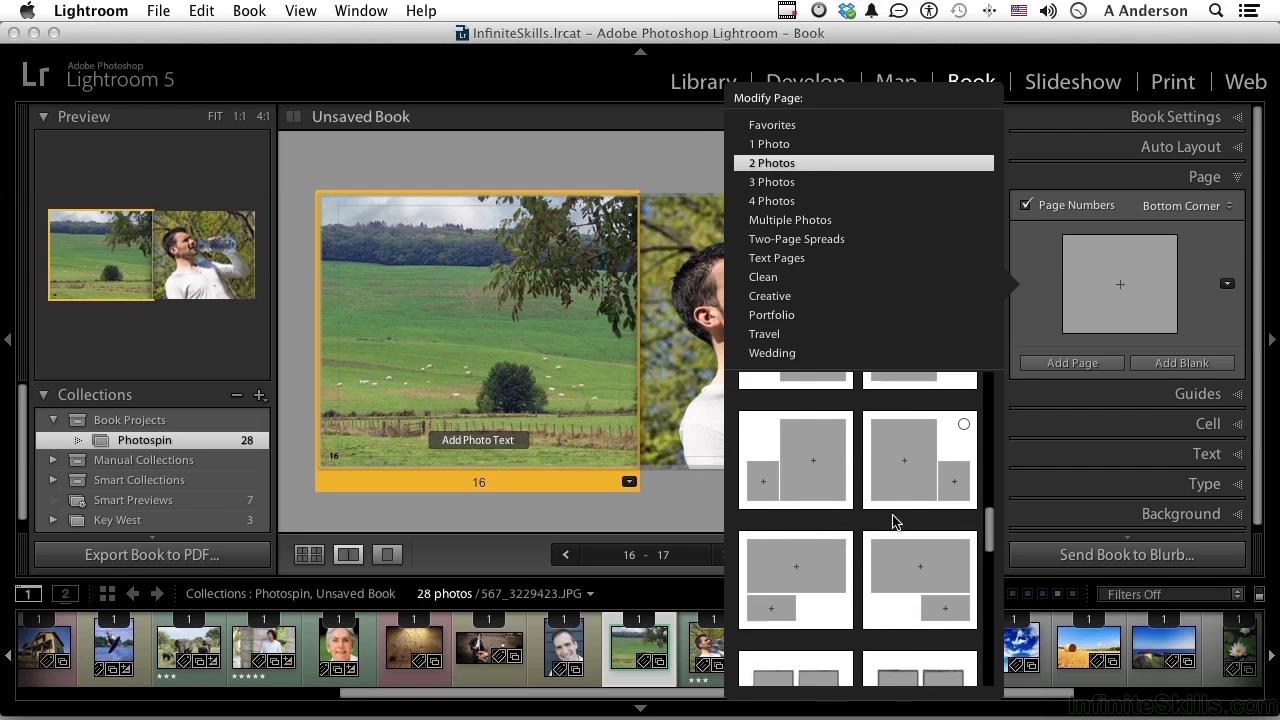
scroll(893, 521, down, 5)
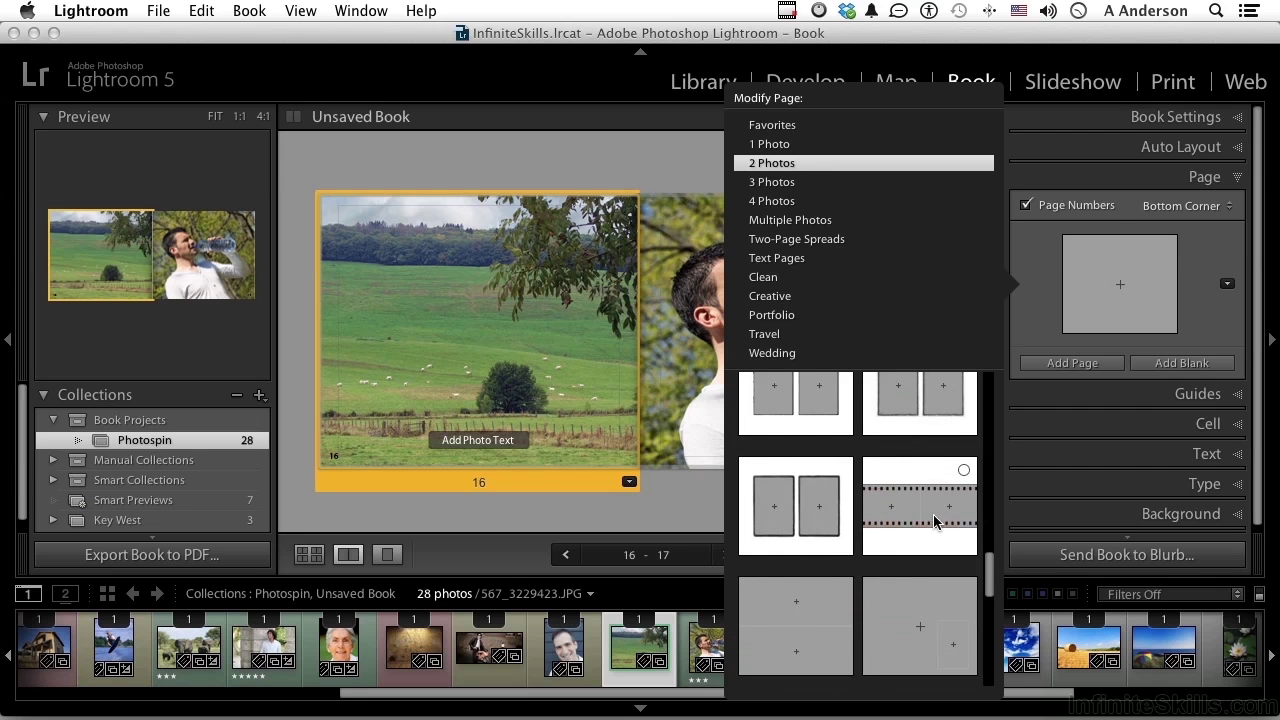
click(817, 514)
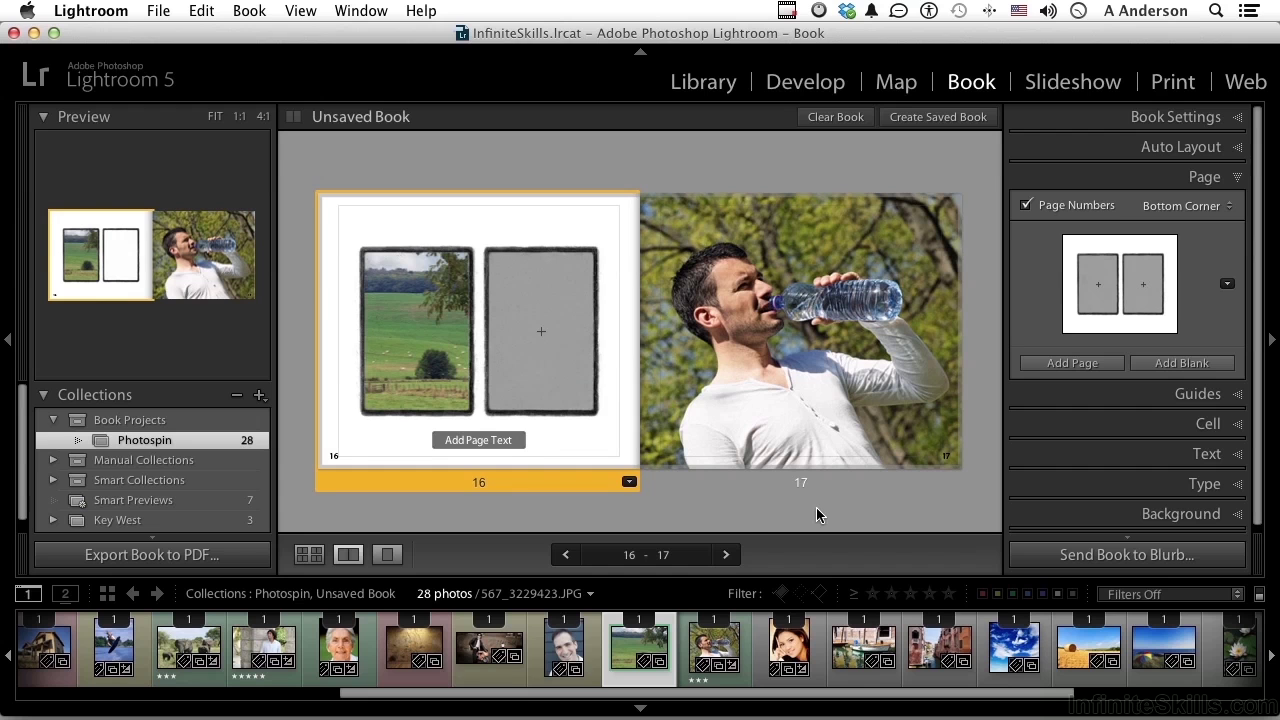
Place the man's portrait in page 16's right cell and return to the all-spreads overview
drag(566, 648, 535, 314)
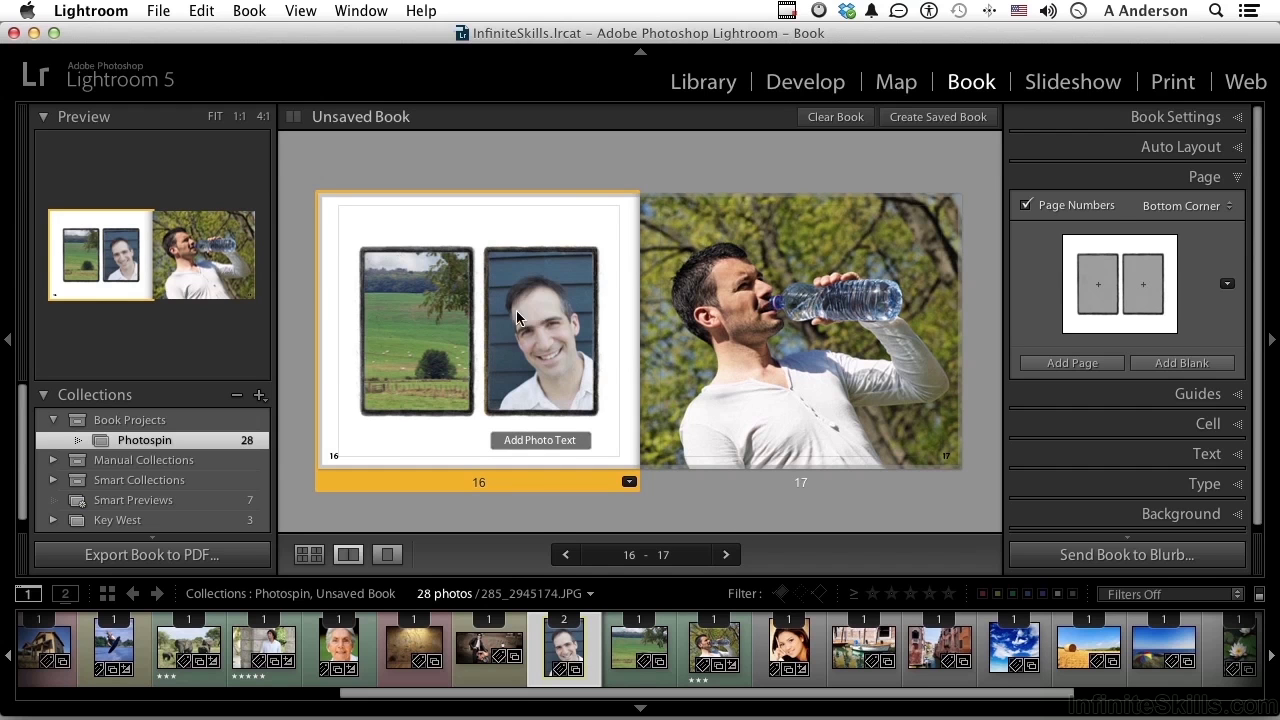
click(309, 556)
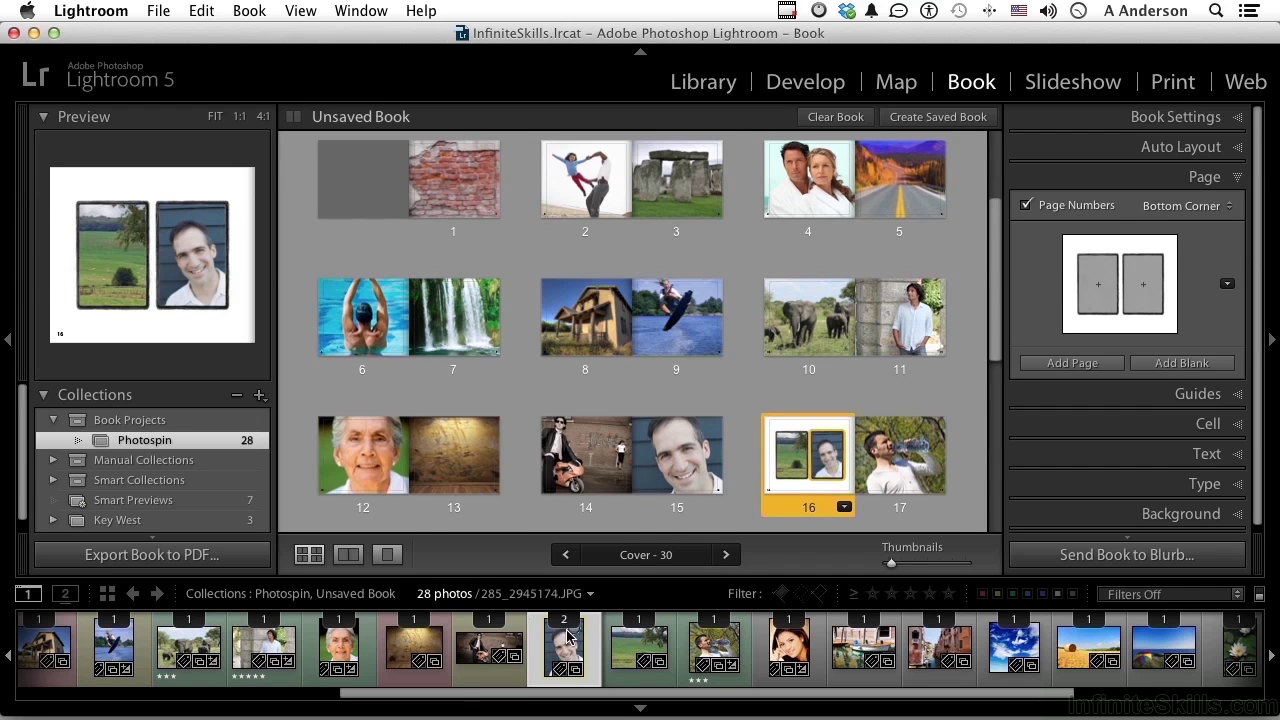
drag(565, 628, 833, 477)
Expand Guides, show page 2 alone, and toggle the Page Bleed guide off and back on
click(1199, 395)
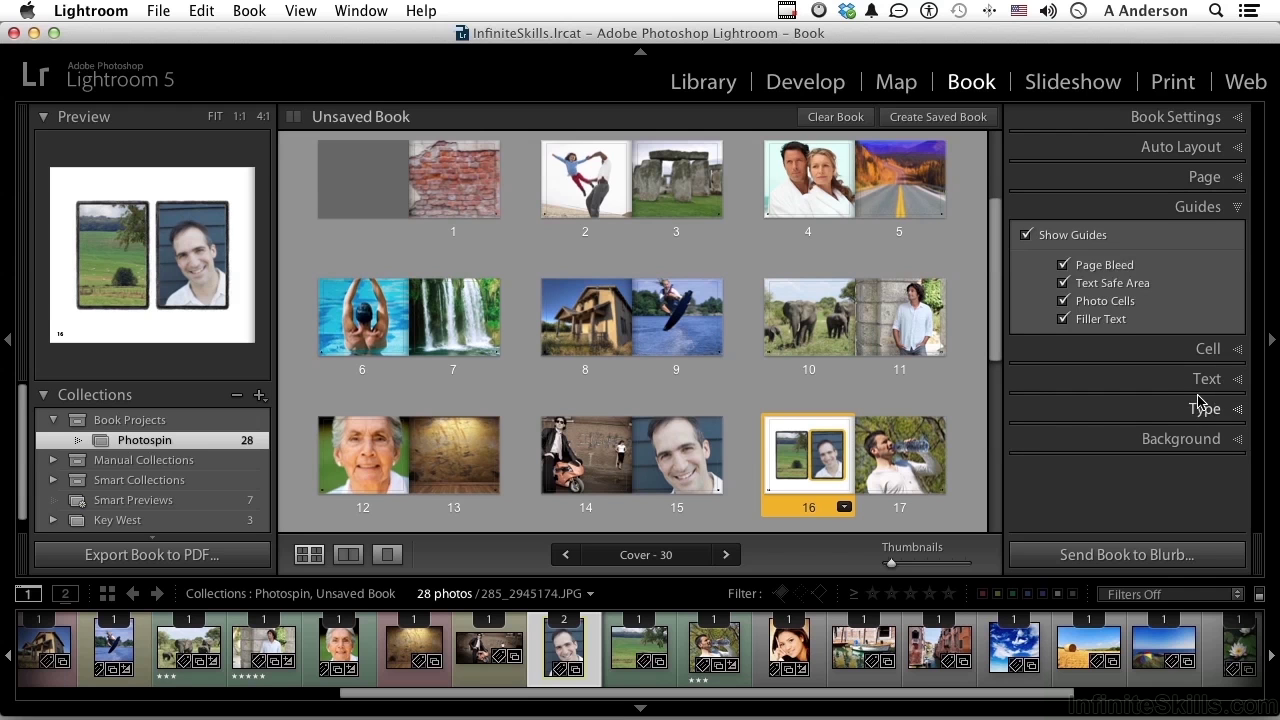
double_click(590, 177)
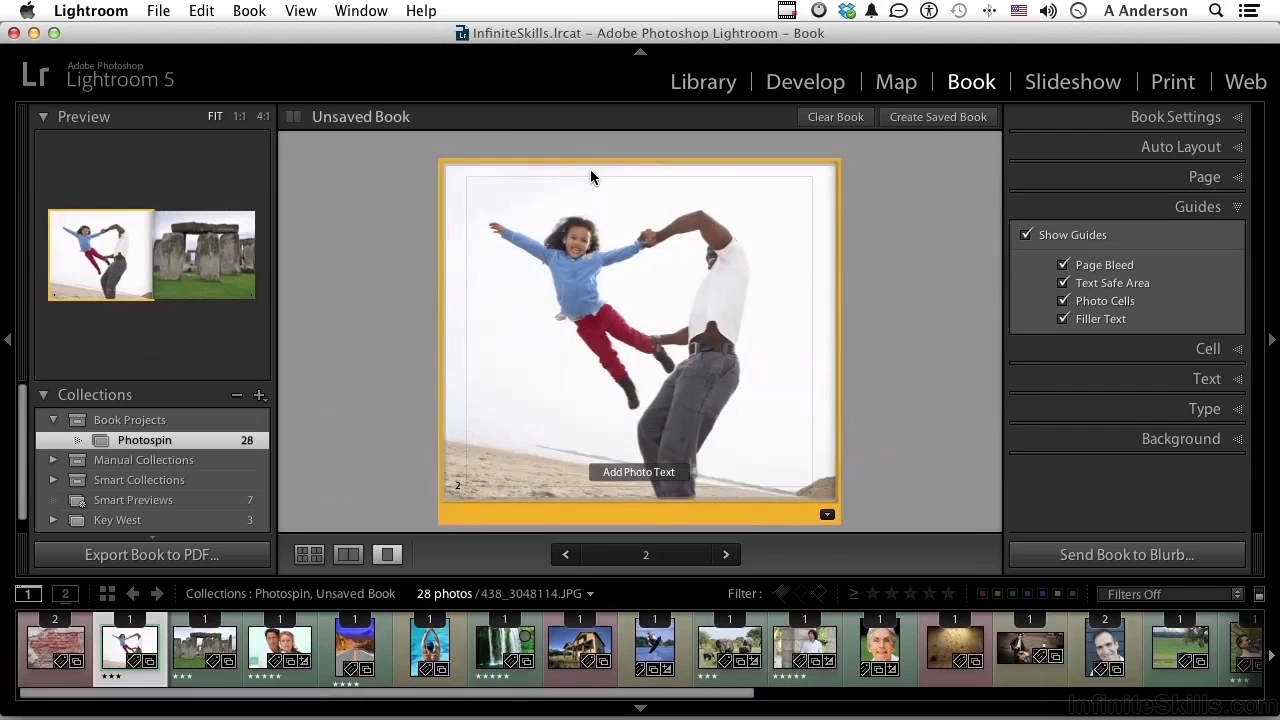
click(1064, 265)
click(1064, 265)
click(1064, 265)
click(1064, 265)
Toggle Text Safe Area and Photo Cells off and on, then turn off Filler Text
click(1062, 284)
click(1062, 284)
click(1063, 301)
click(1063, 301)
click(1062, 319)
Pad page 2's photo 101 pt on every side, then unlink the sides and raise the left padding to 243 pt
click(1175, 352)
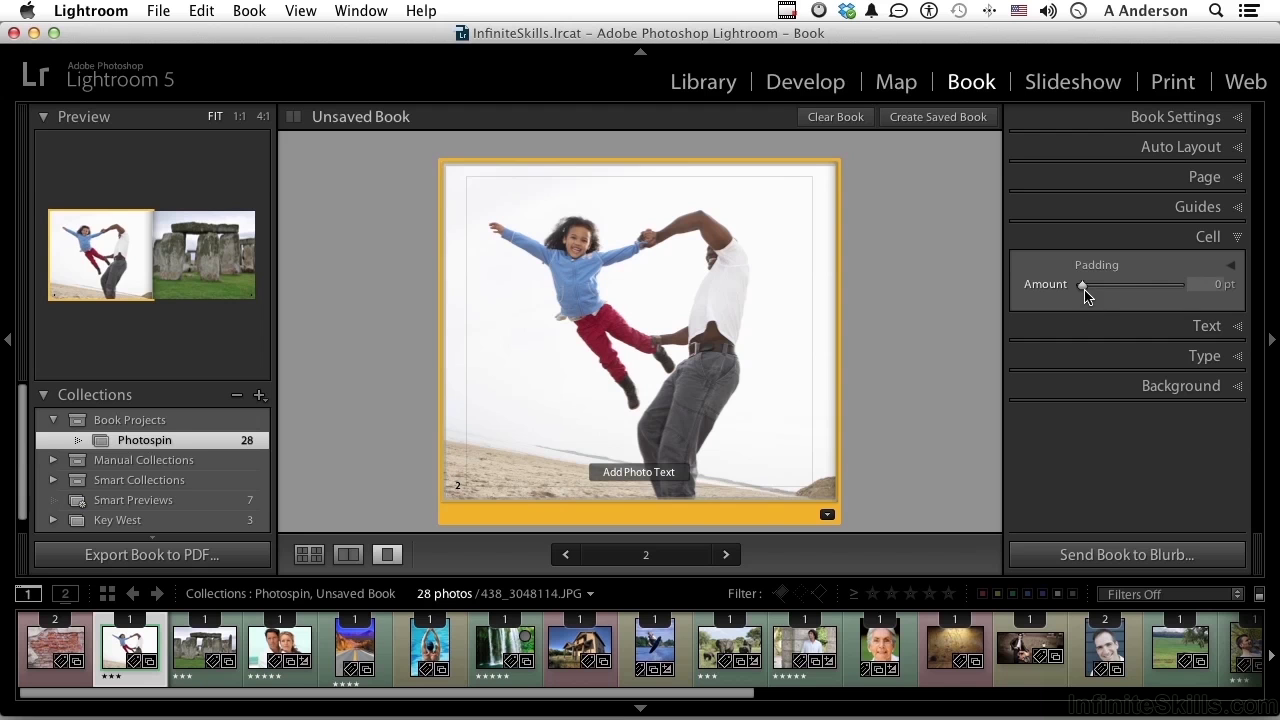
drag(1087, 290, 1100, 290)
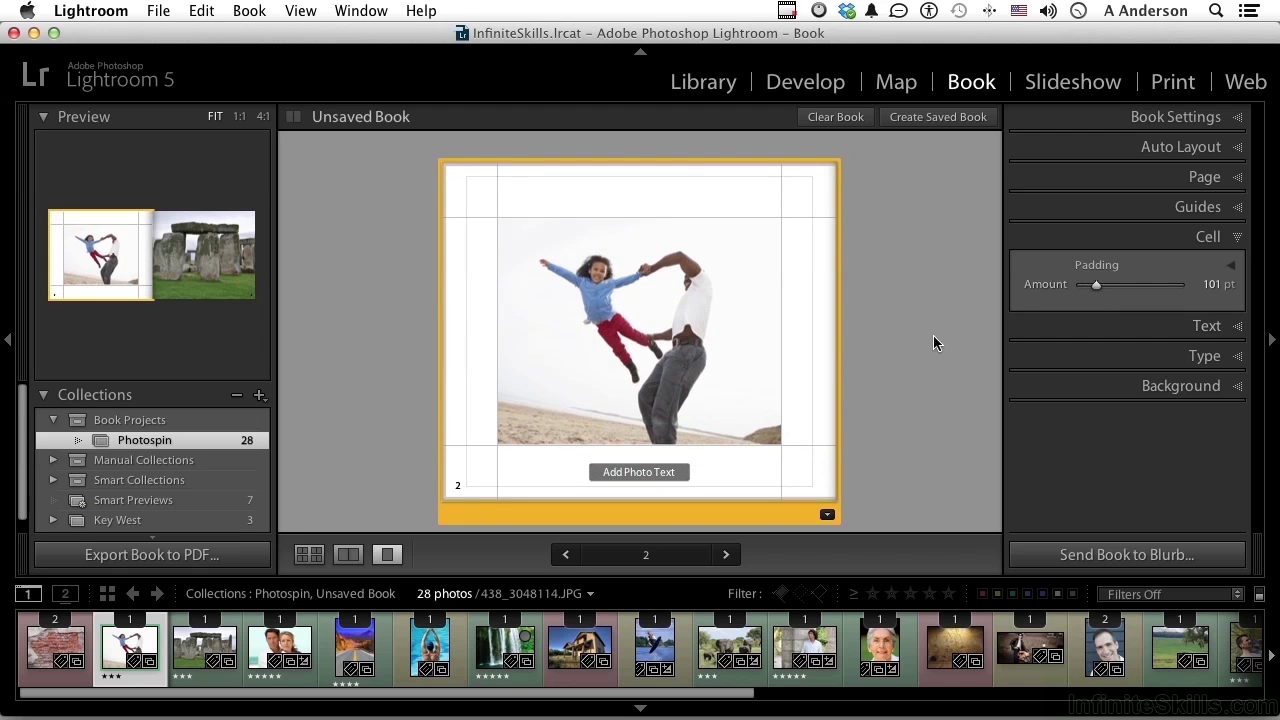
click(1230, 269)
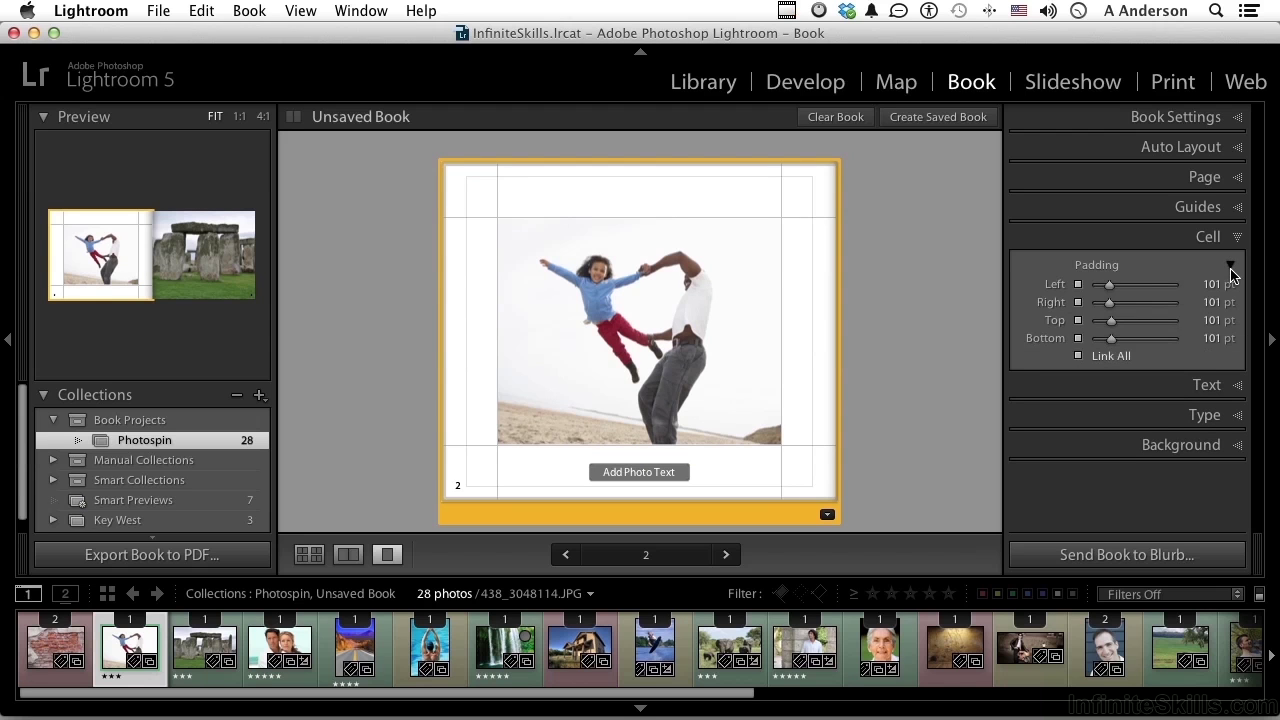
click(1079, 356)
drag(1110, 289, 1125, 289)
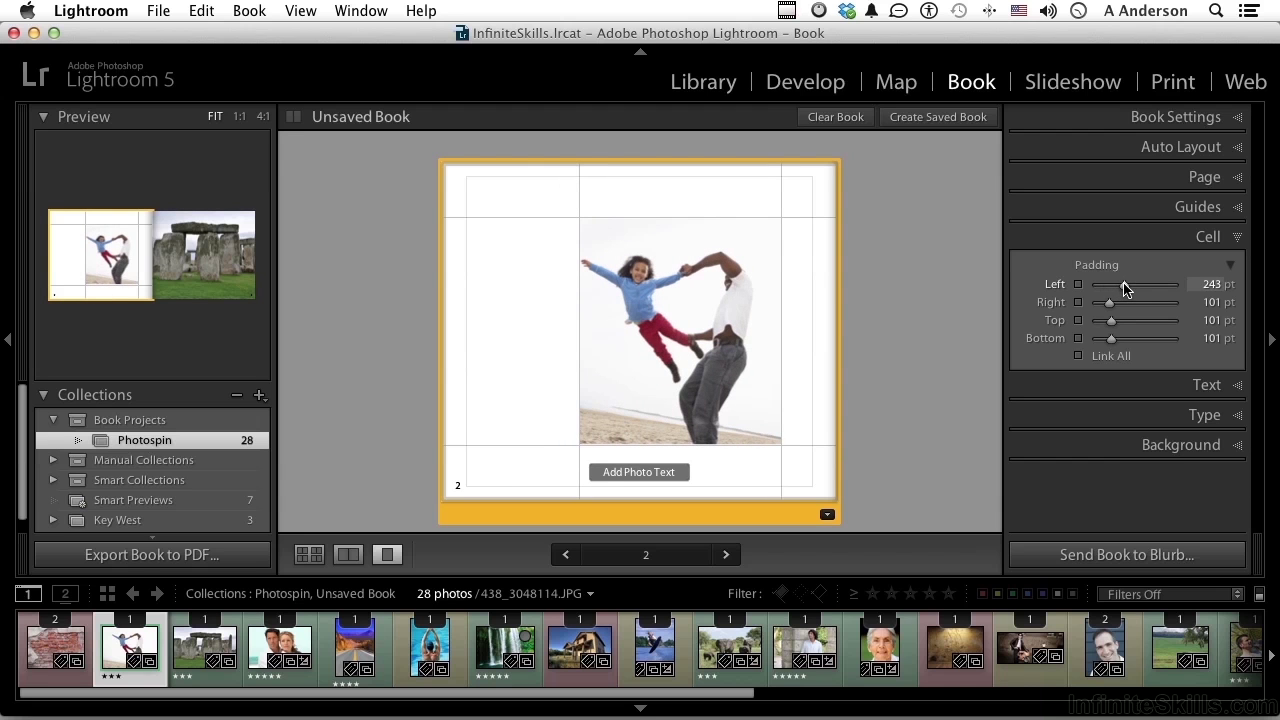
Select page 2's photo cell and enable Page Text in the Text panel
click(1204, 386)
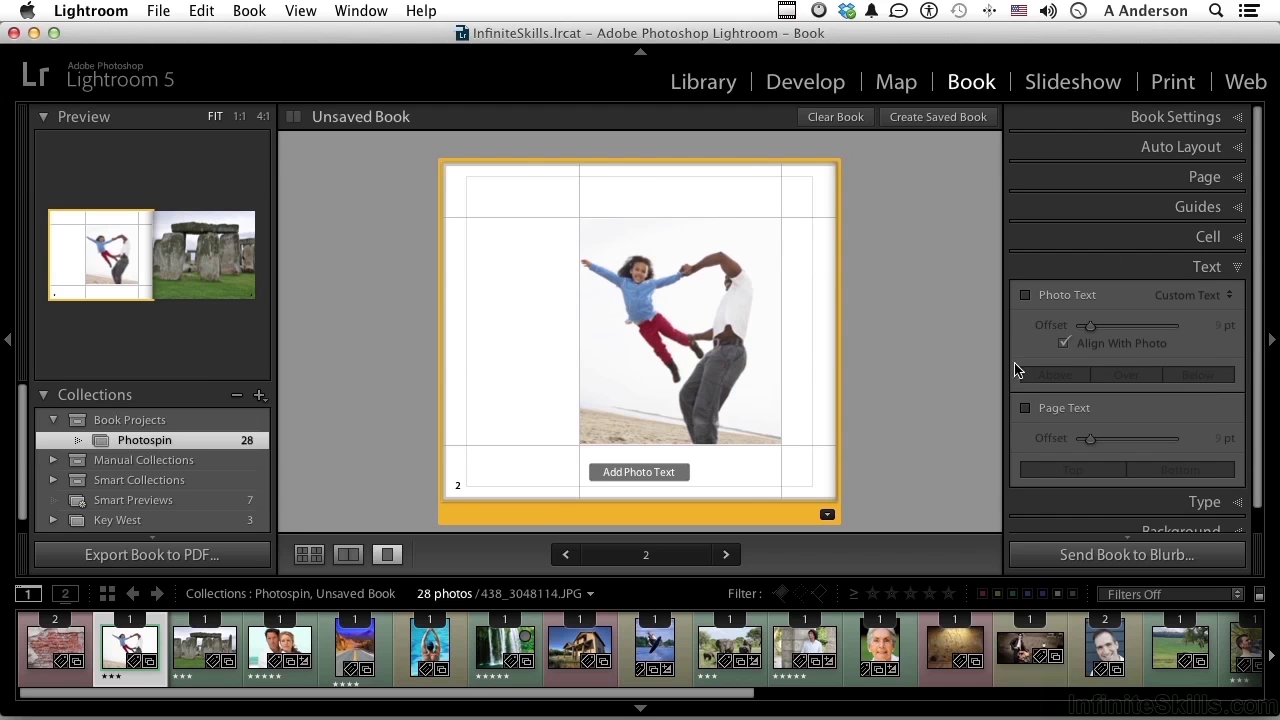
click(695, 372)
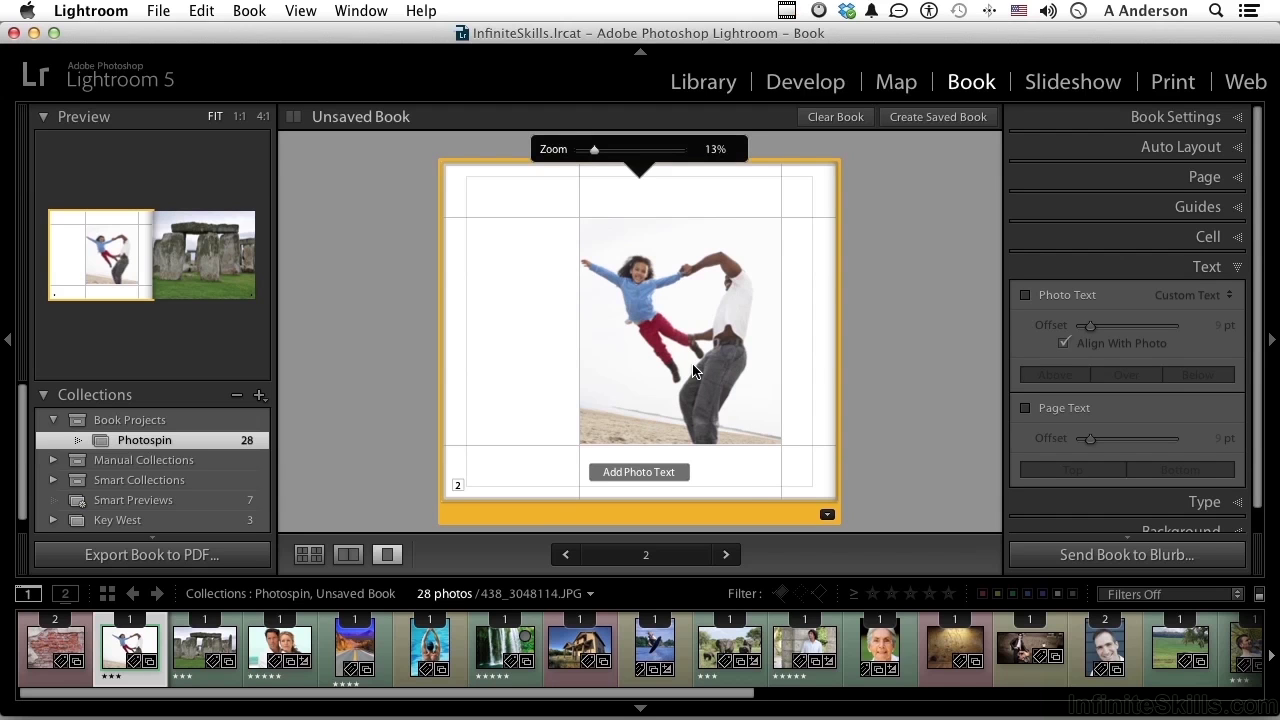
click(1025, 408)
click(1025, 408)
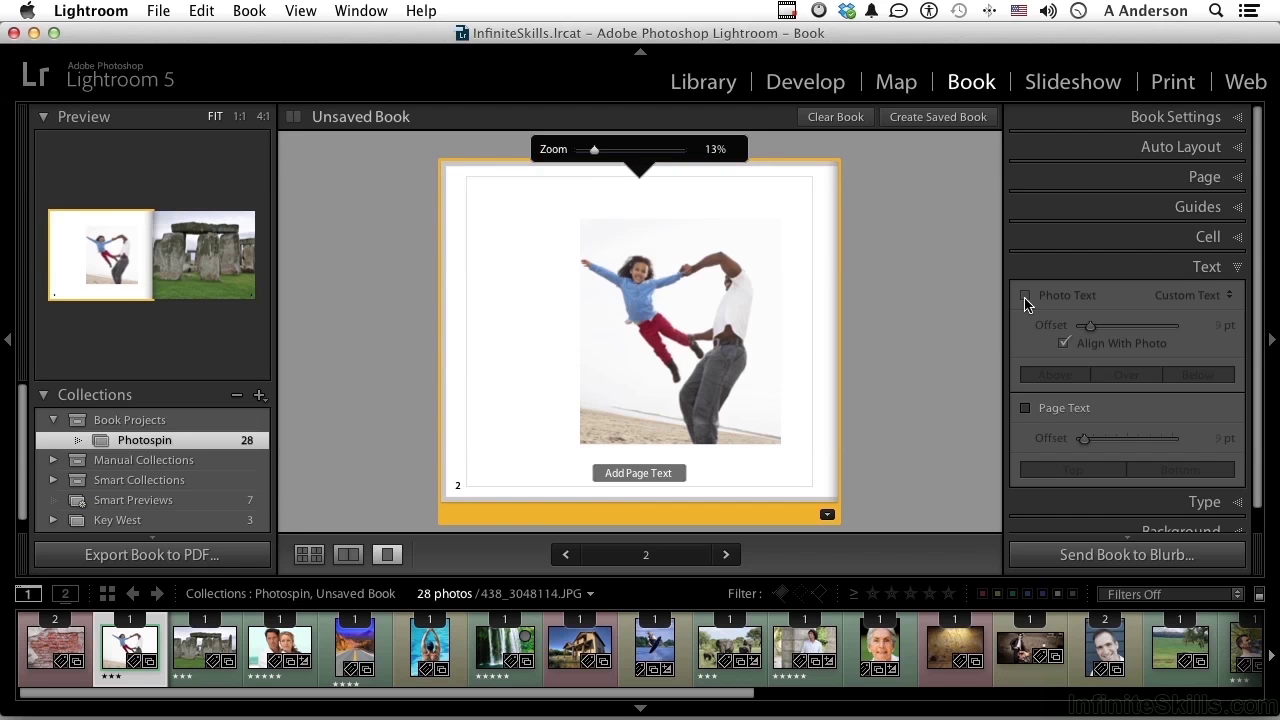
Add a page text box along the bottom of page 2, set in Myriad Pro Regular 18 pt
click(1205, 501)
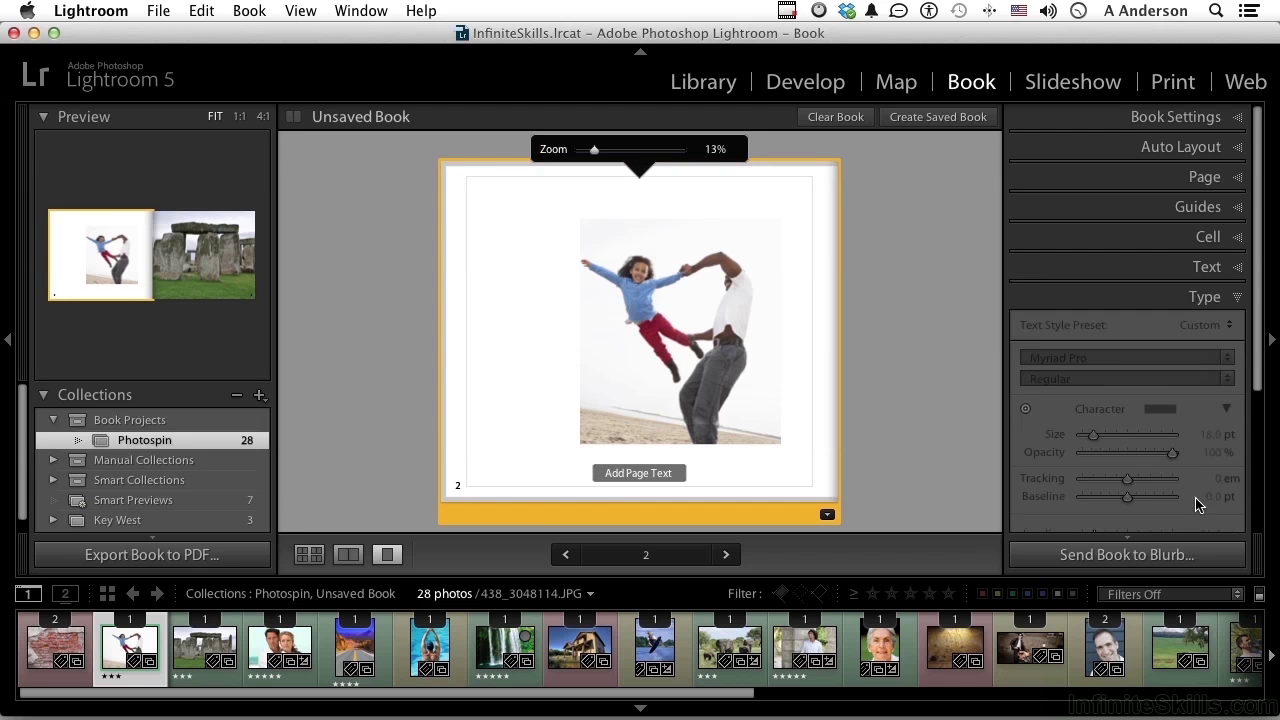
click(648, 478)
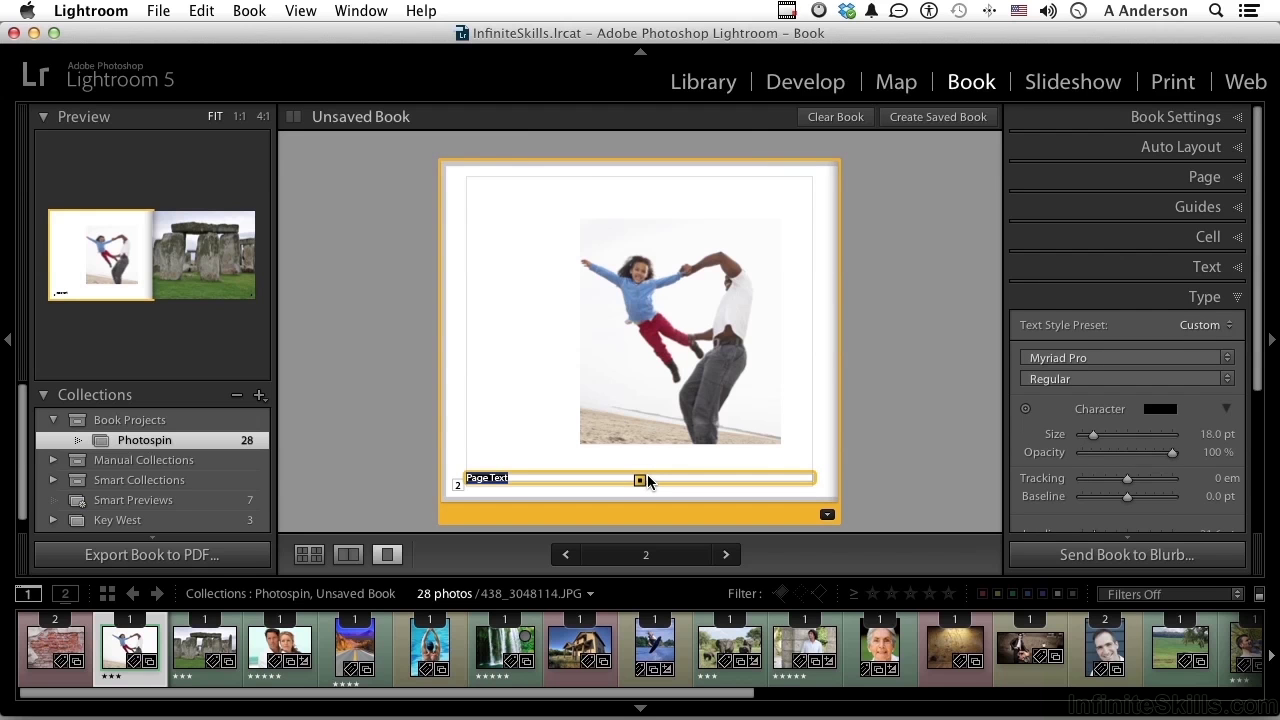
scroll(1103, 355, down, 4)
scroll(1103, 356, down, 1)
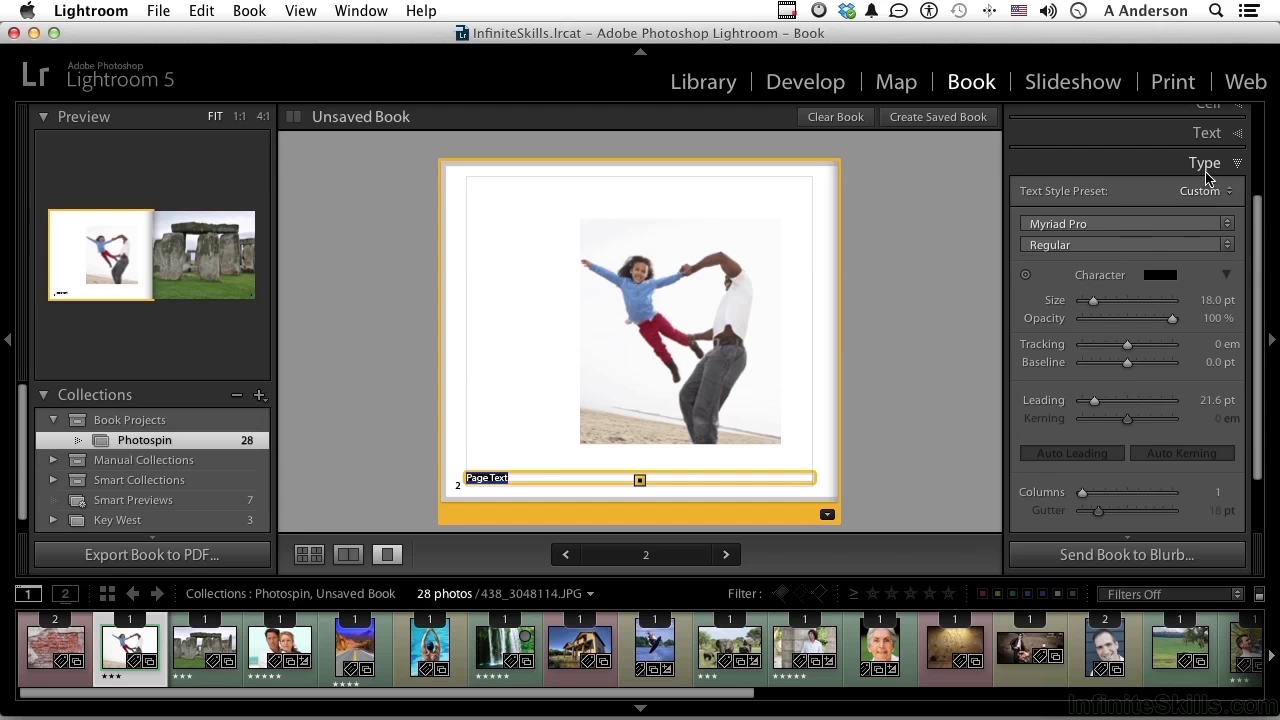
scroll(1207, 175, down, 3)
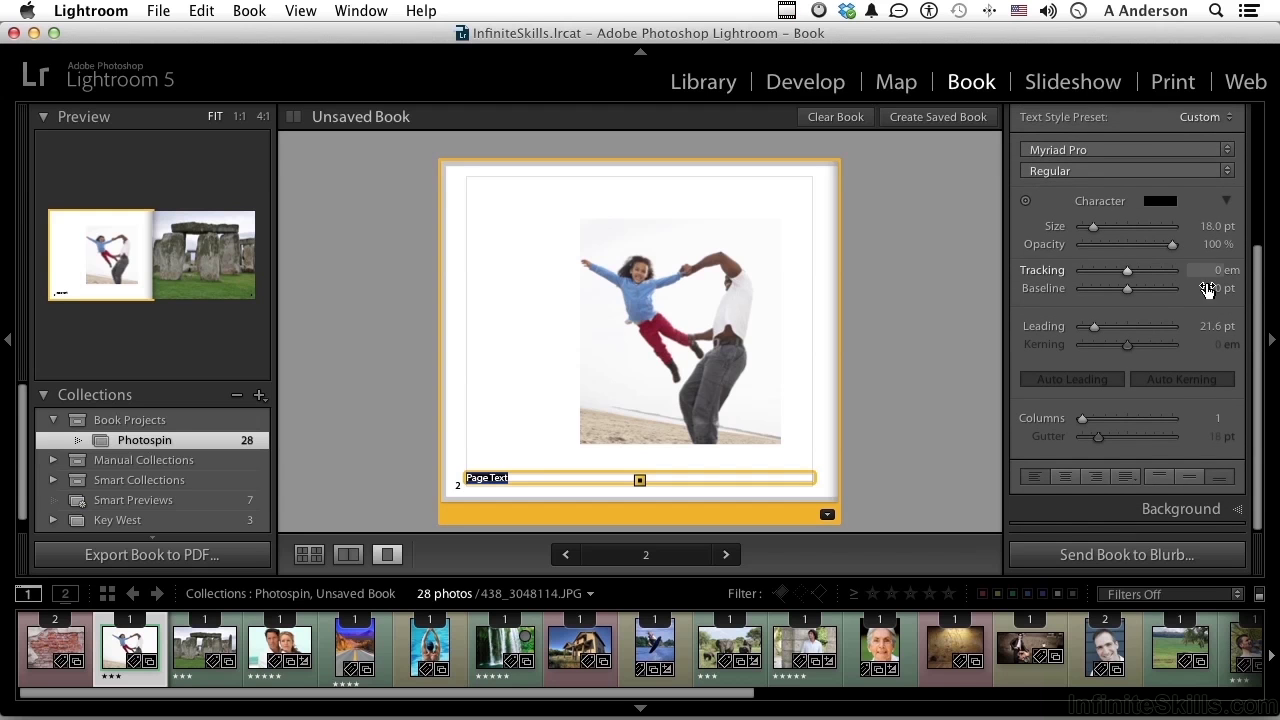
Apply the second Travel map graphic as the global page background
click(1184, 510)
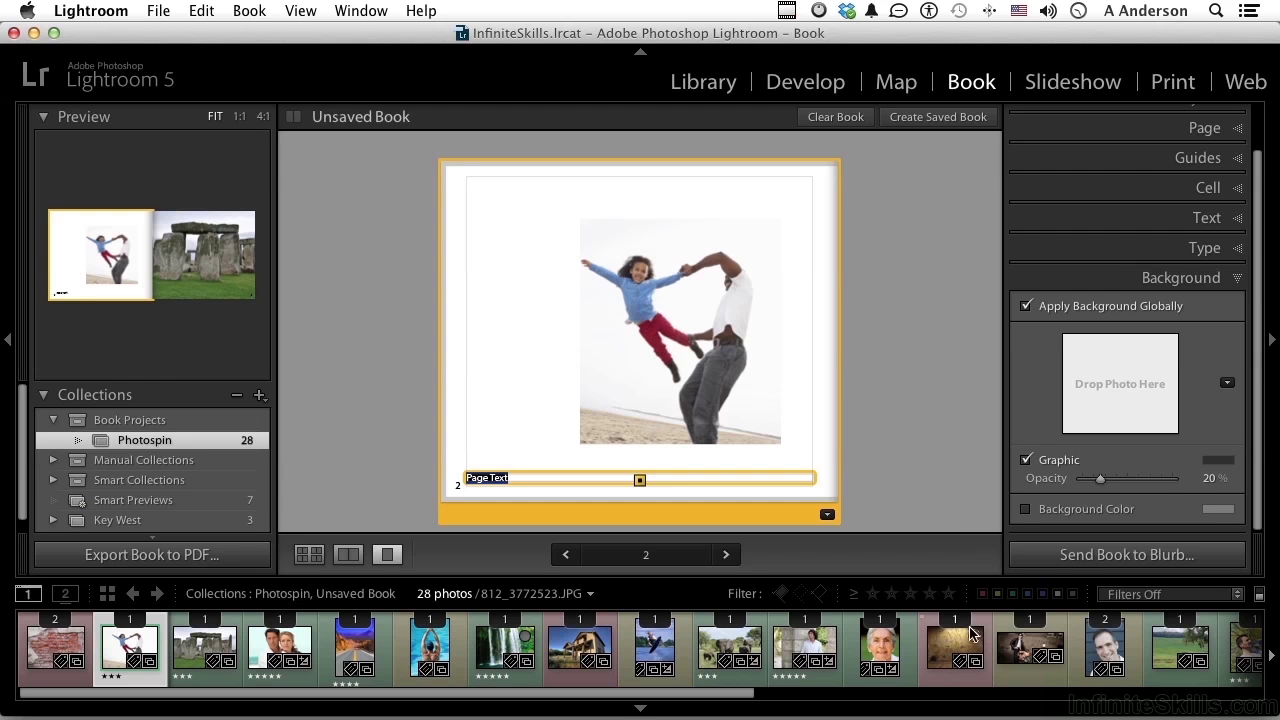
drag(950, 645, 1112, 381)
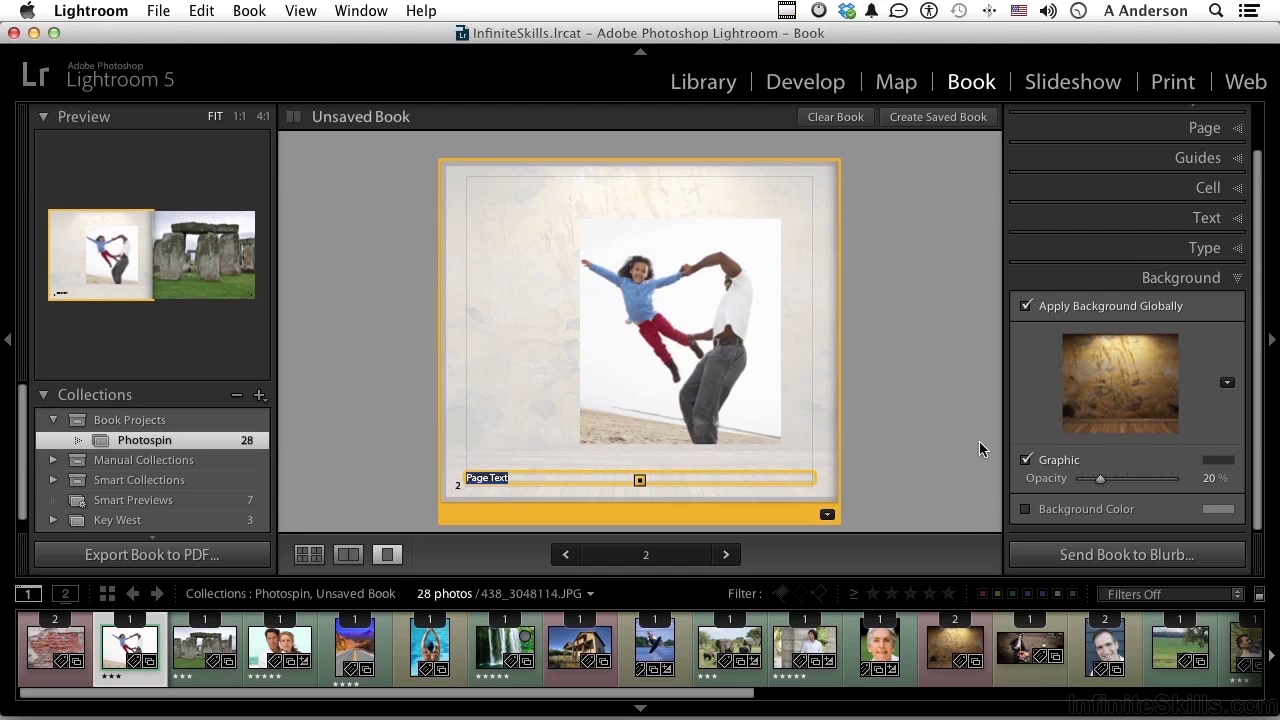
click(1127, 375)
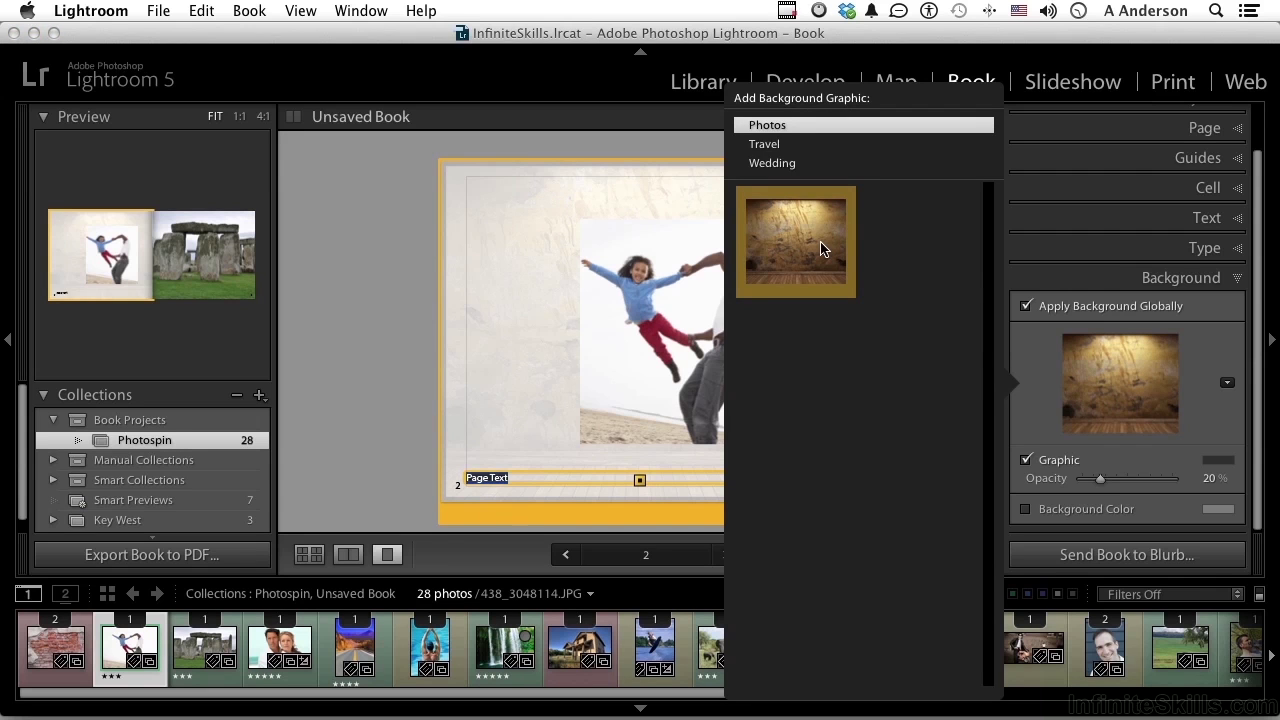
click(765, 147)
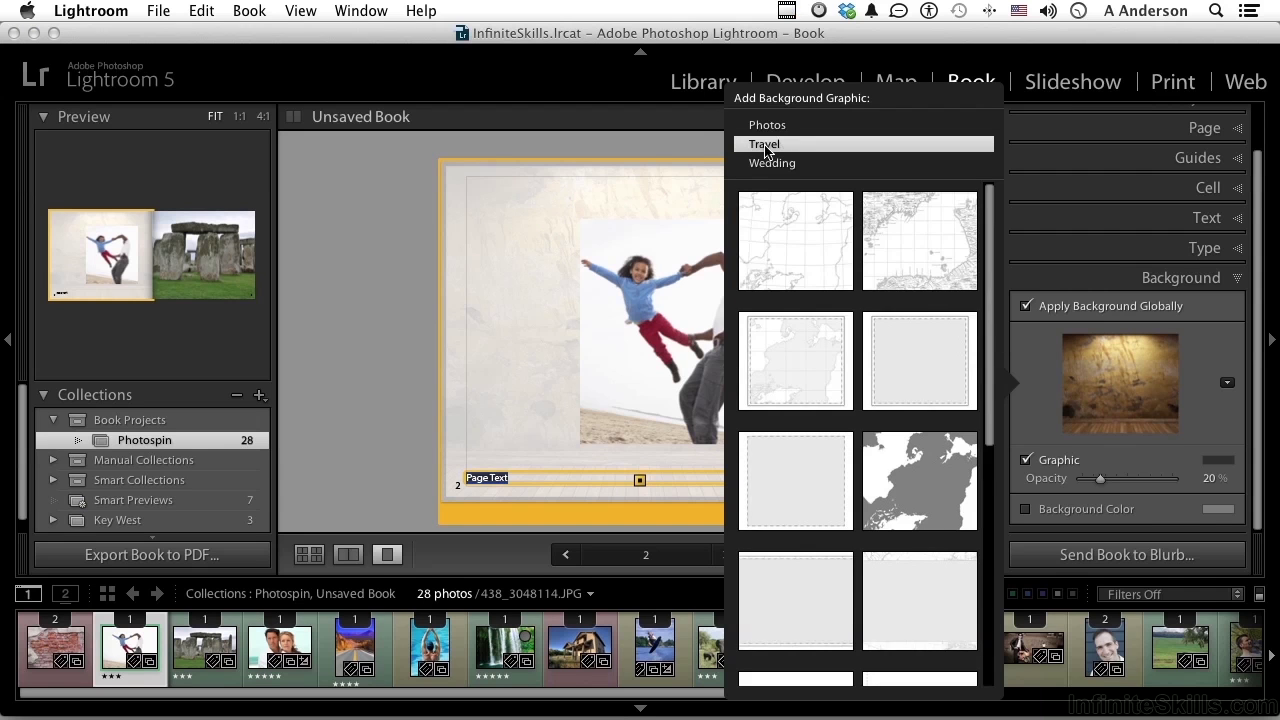
click(764, 166)
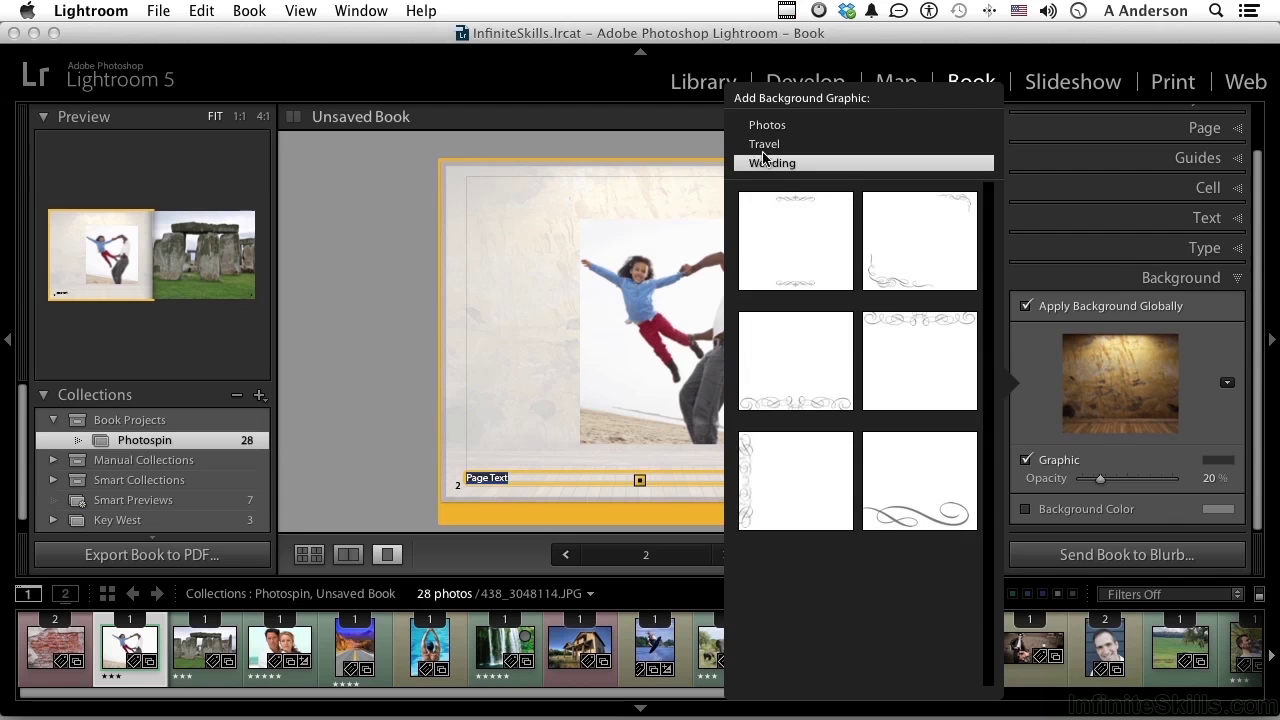
click(766, 146)
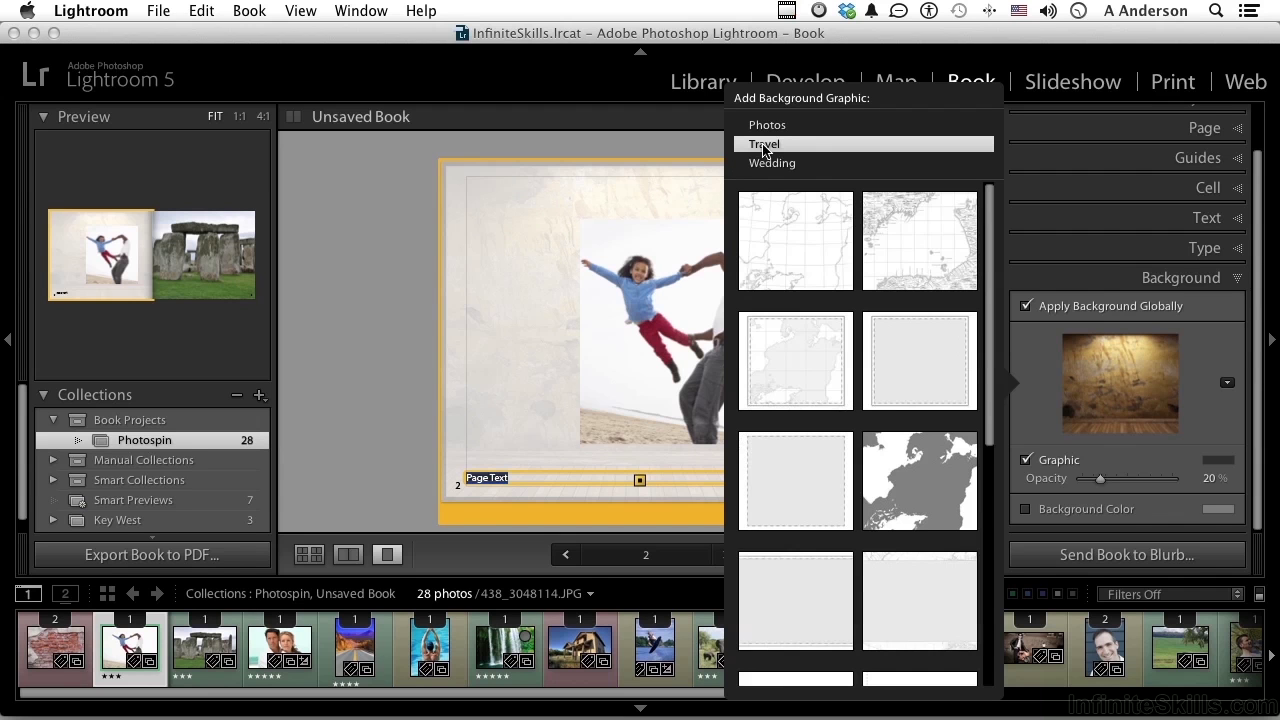
click(914, 253)
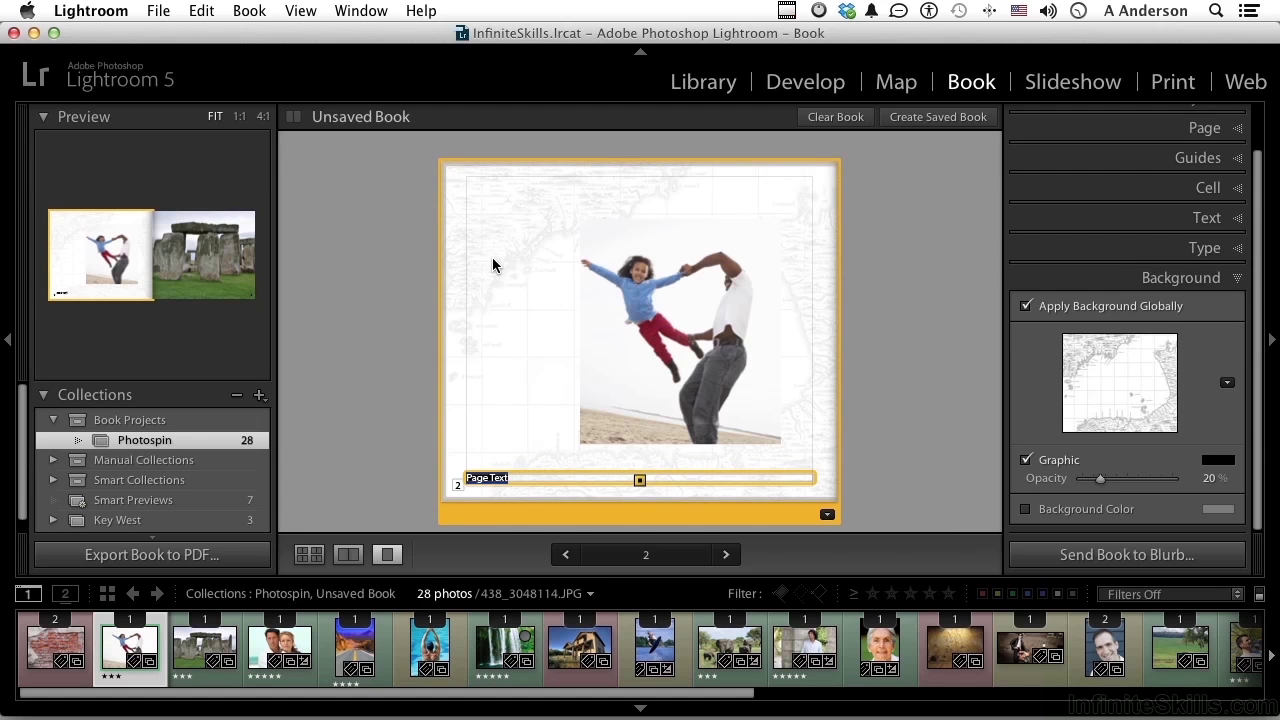
Add a light grey background colour to the pages and show all spreads in Multi-Page View
click(1026, 511)
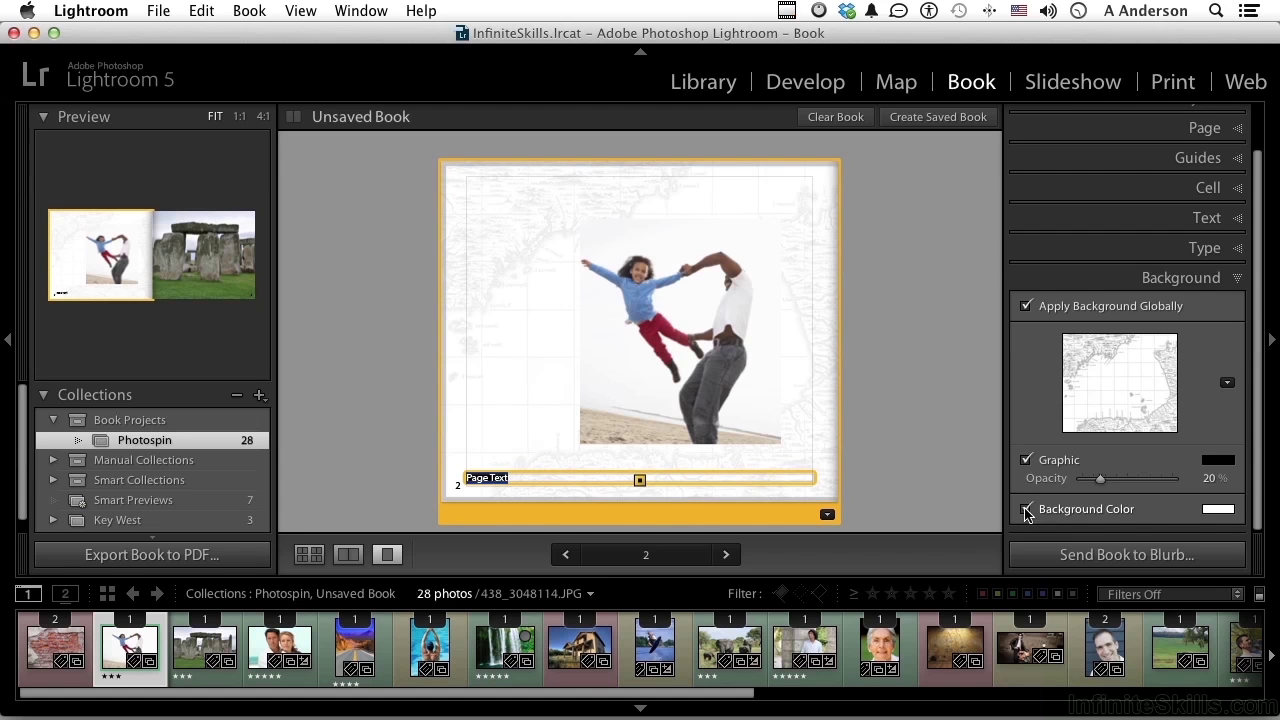
click(1218, 510)
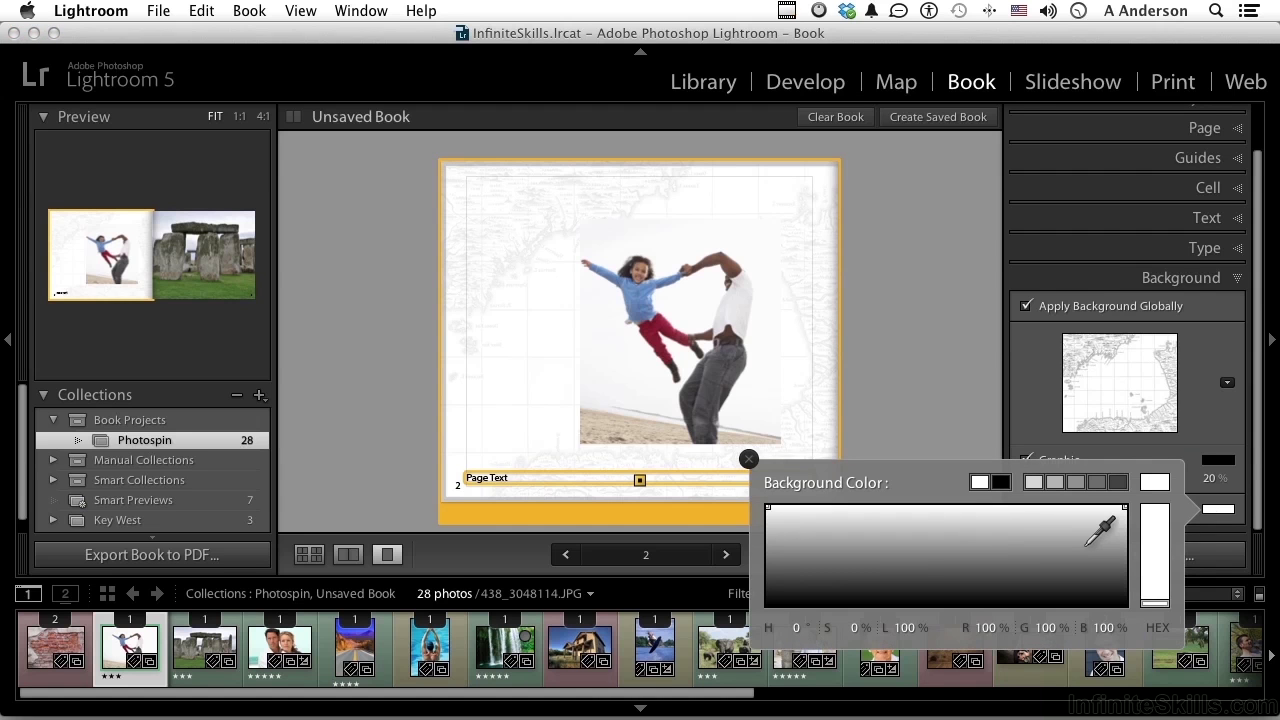
click(1082, 546)
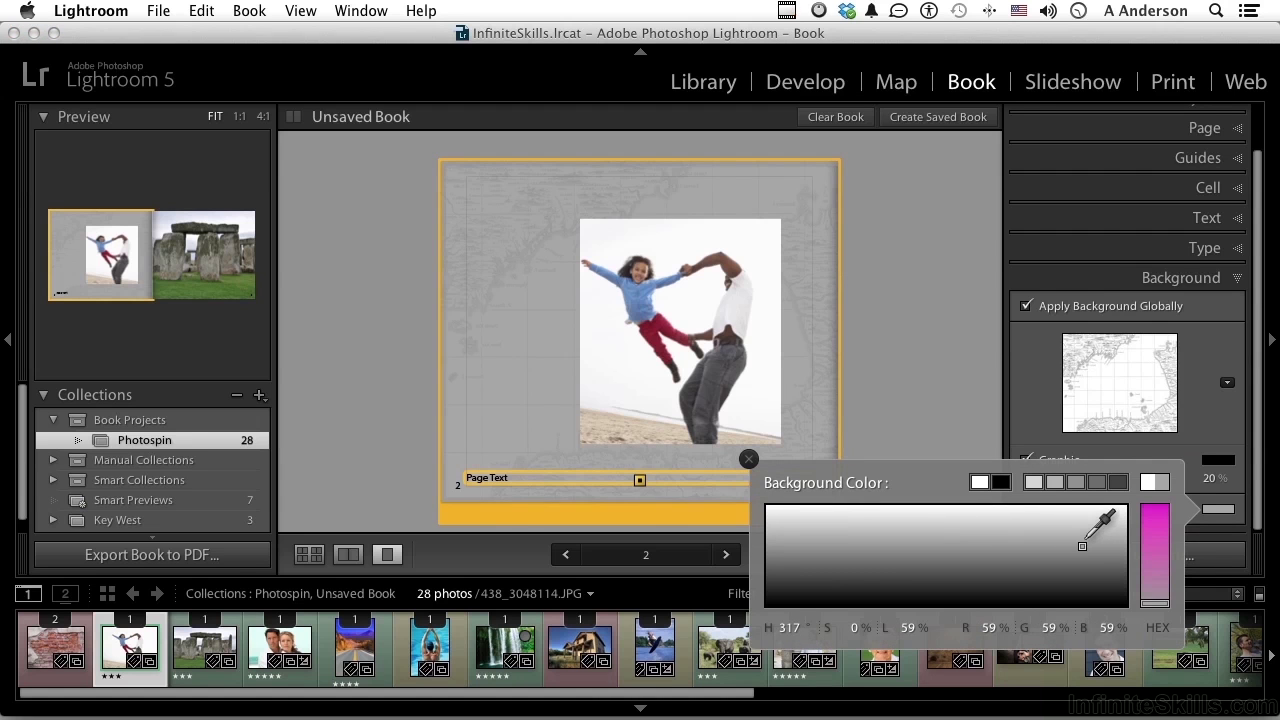
click(1082, 539)
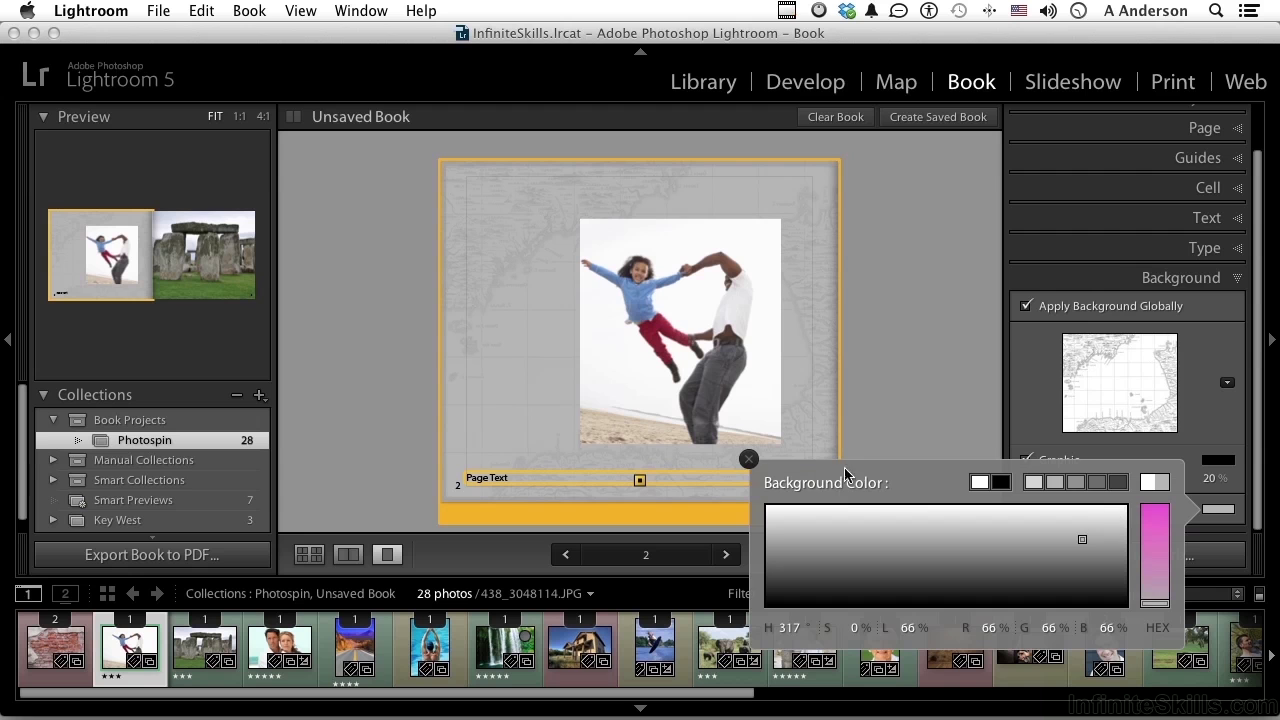
click(749, 459)
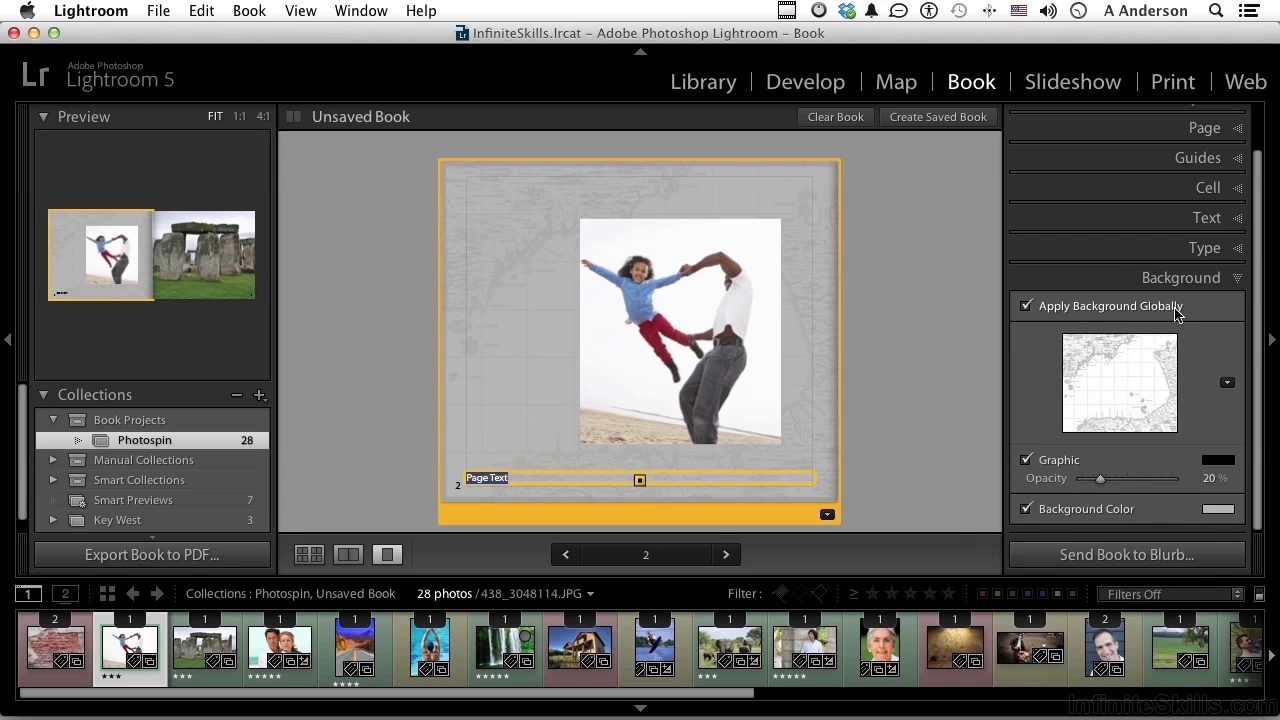
click(309, 556)
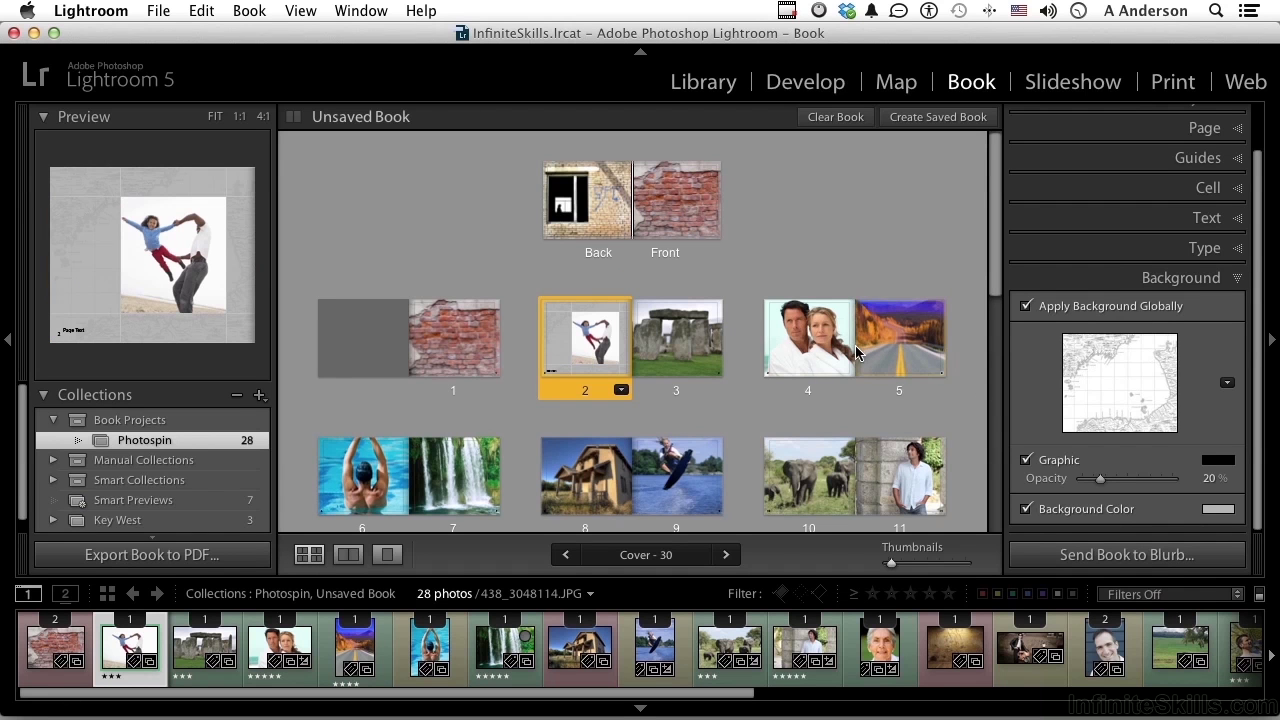
scroll(751, 396, down, 3)
scroll(751, 396, down, 3)
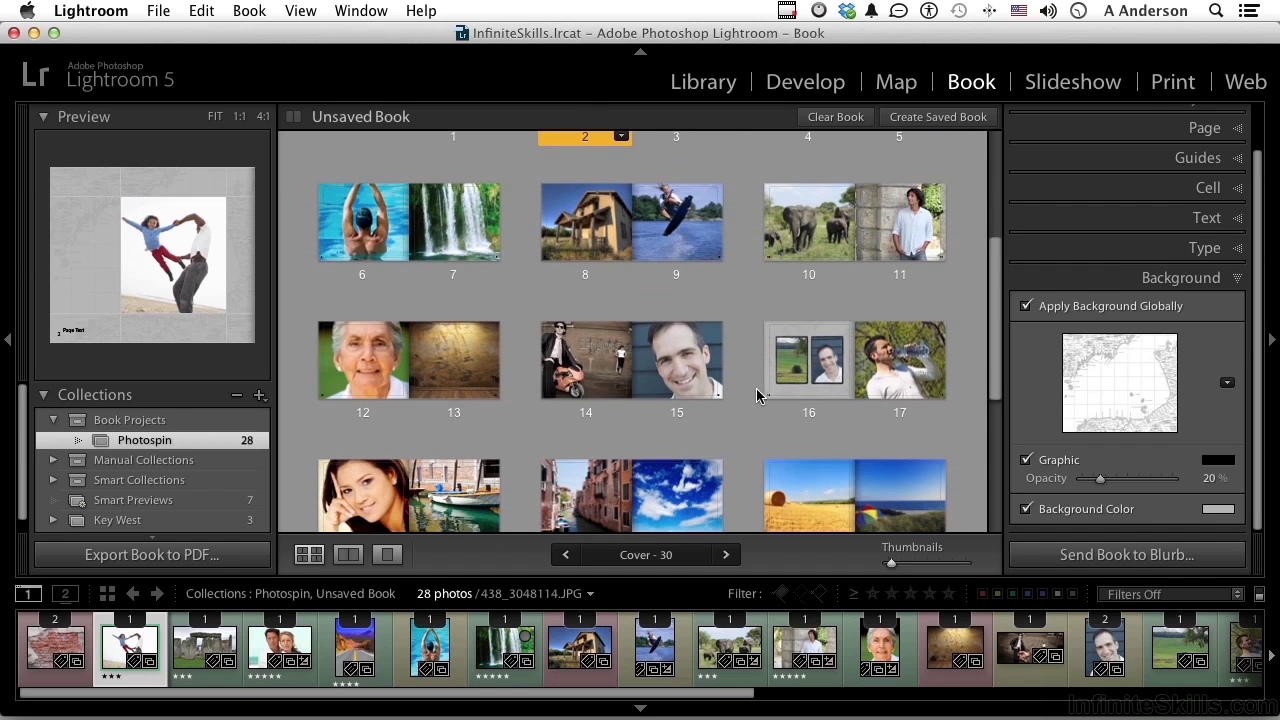
double_click(816, 374)
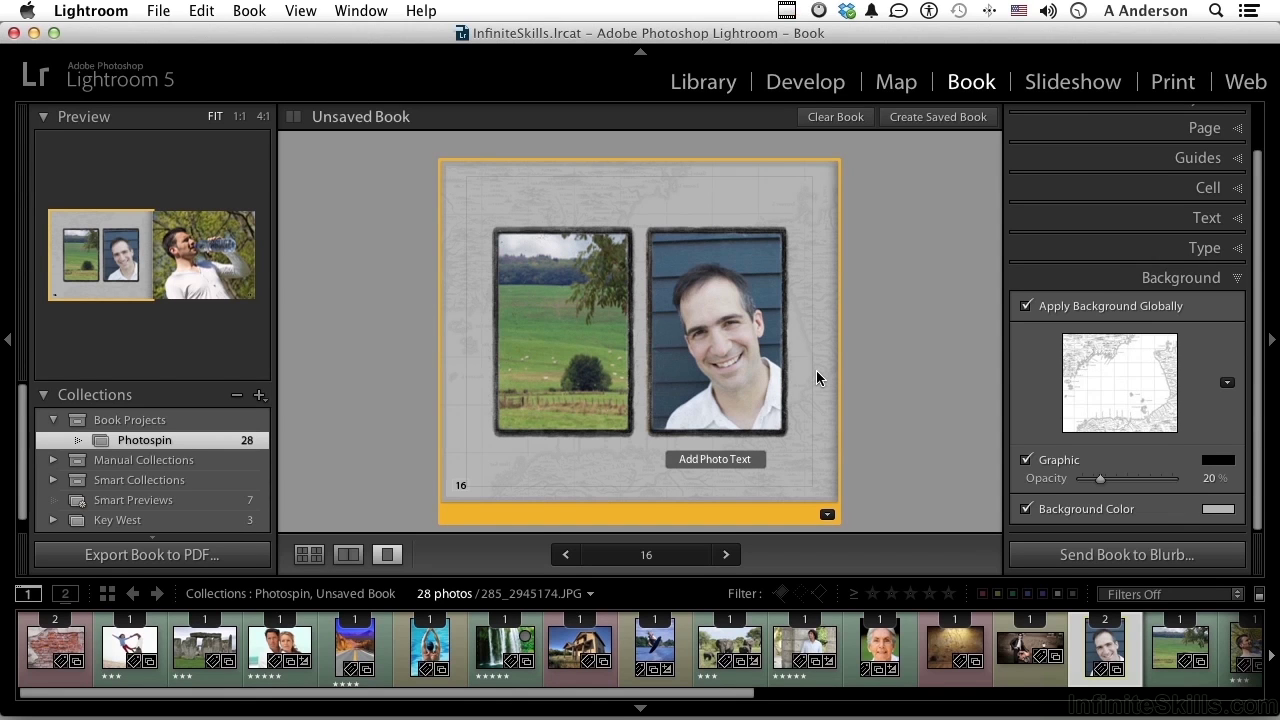
click(1116, 372)
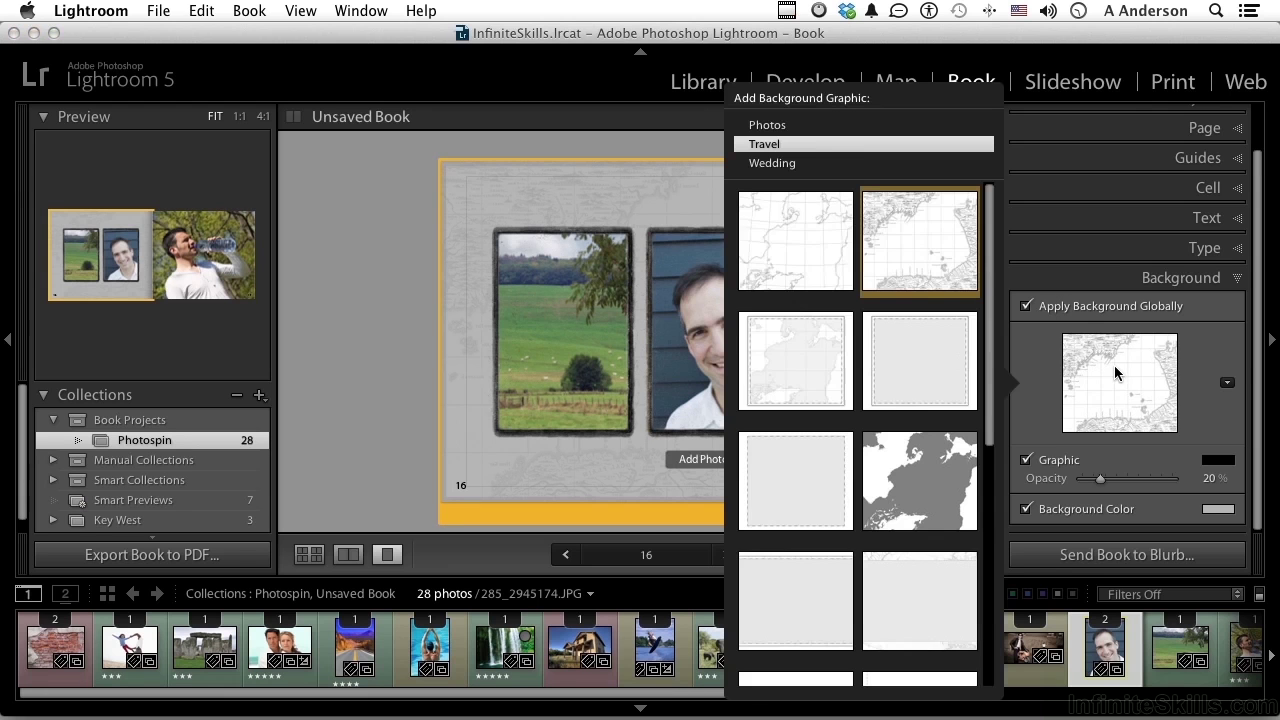
click(795, 125)
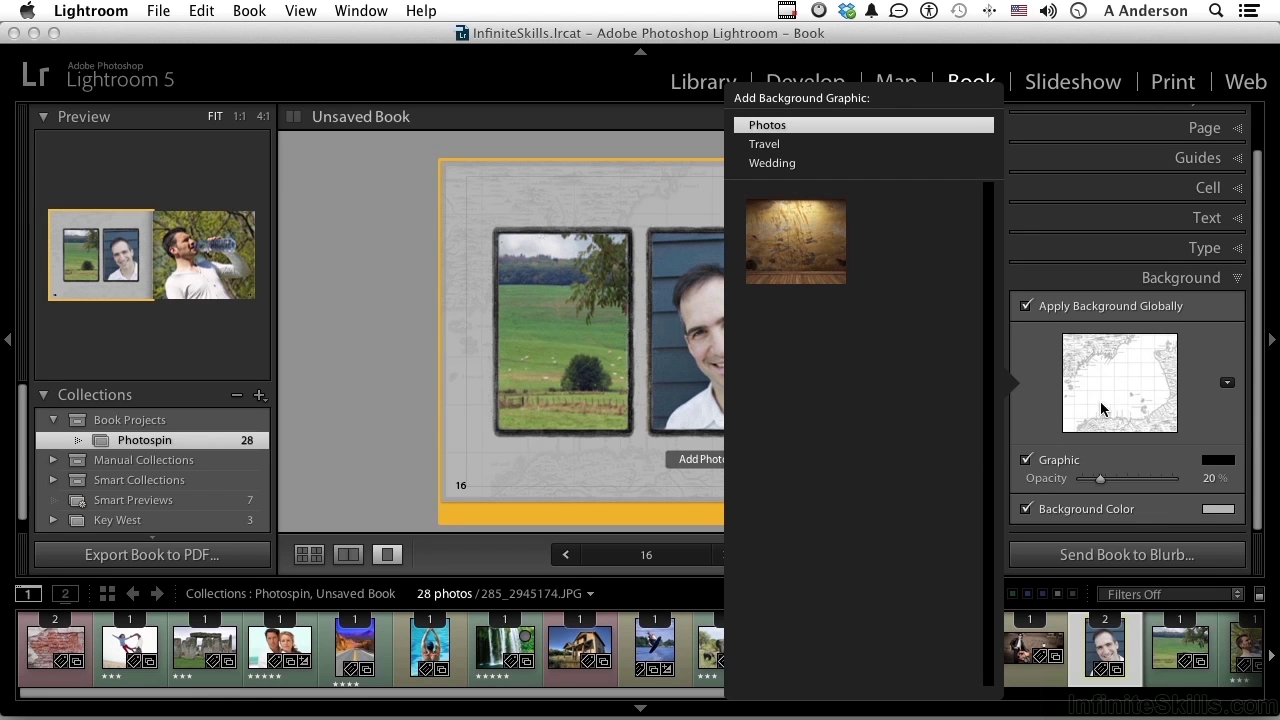
click(1190, 288)
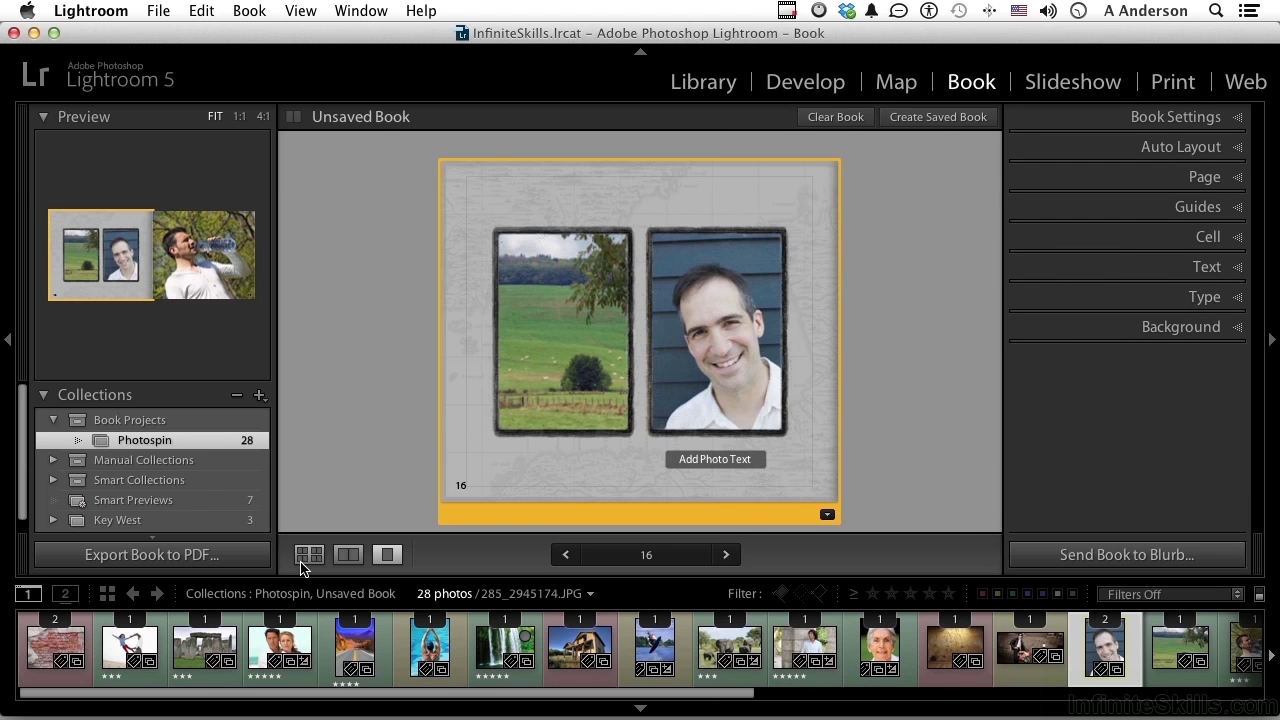
click(305, 558)
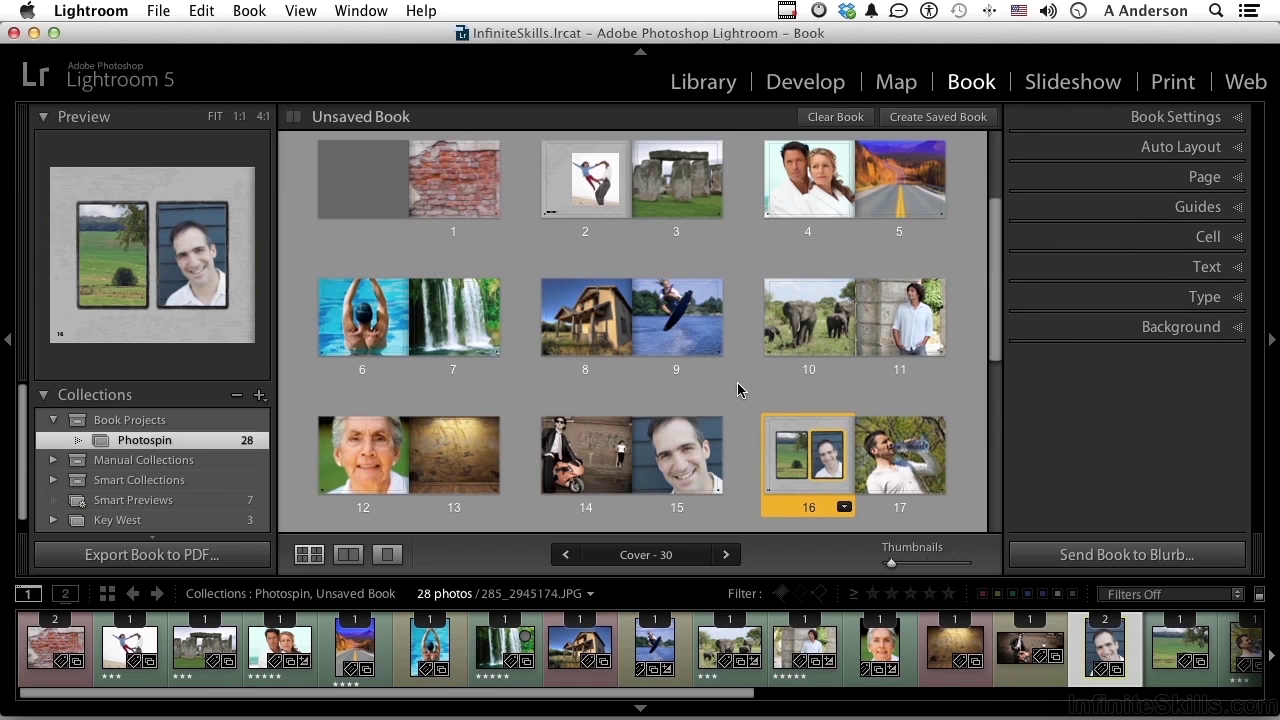